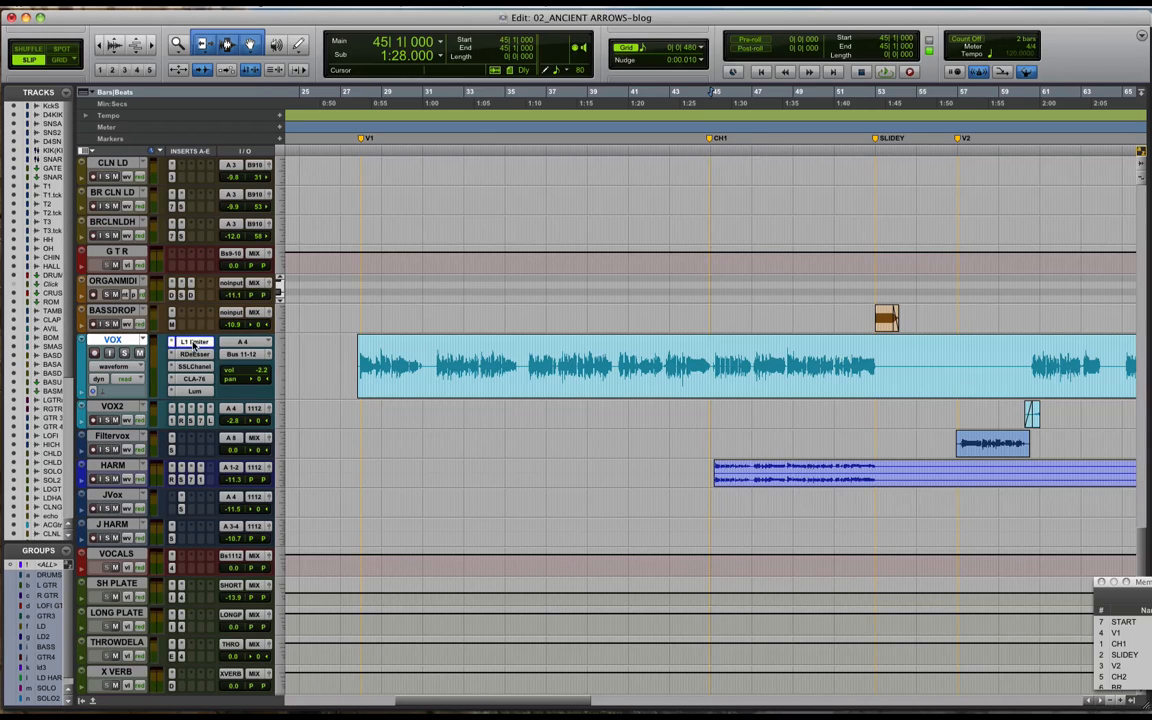
Review the VOX track's insert chain in turn: L1 limiter, RDeEsser, SSLChannel, CLA-76 and Lum.
left_click(194, 344)
left_click(118, 175)
left_click(192, 352)
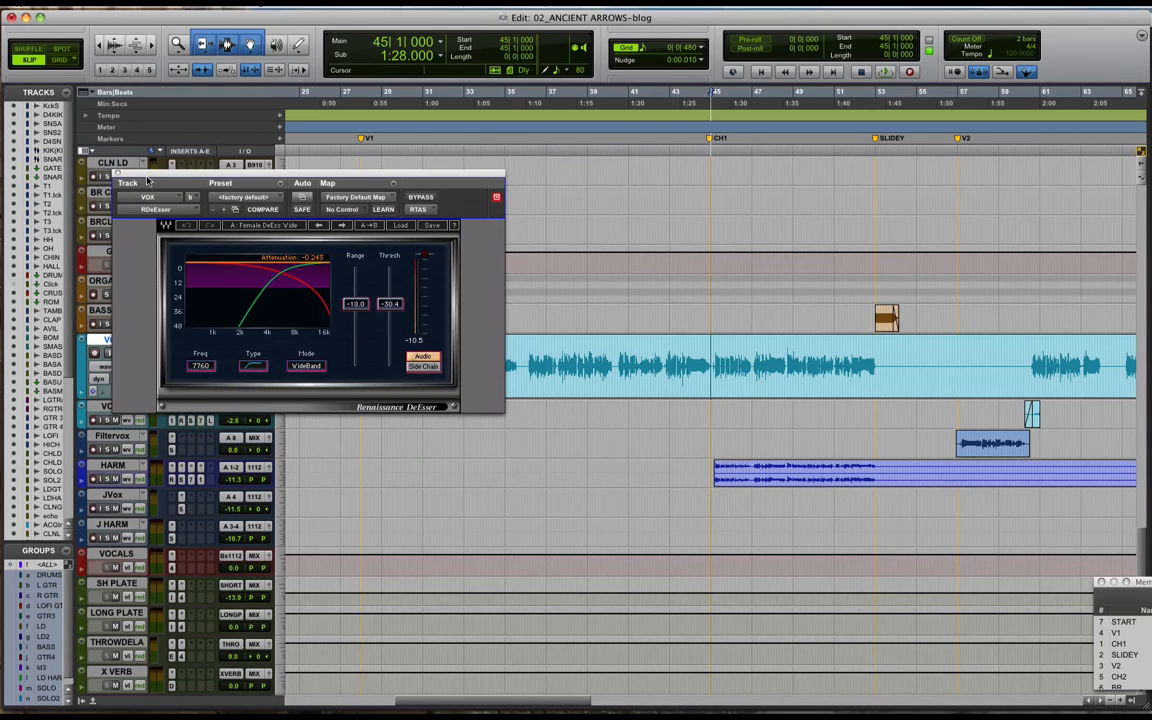
left_click_drag(147, 181, 318, 114)
left_click(196, 367)
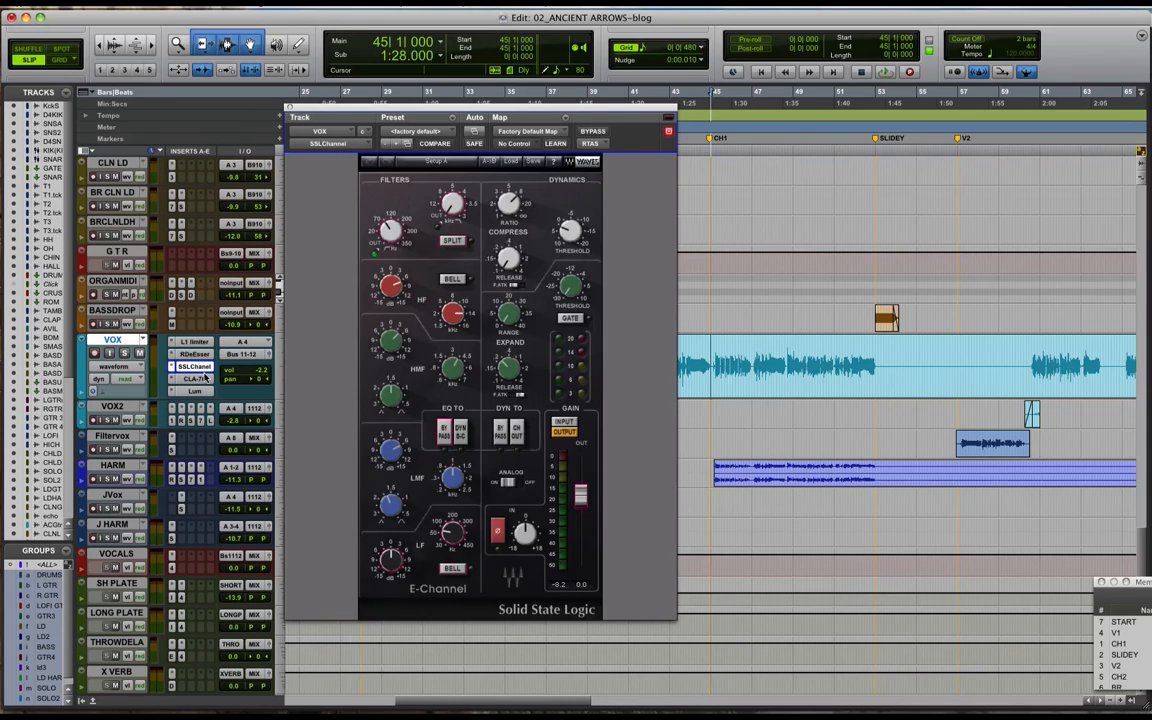
left_click(204, 379)
left_click(196, 391)
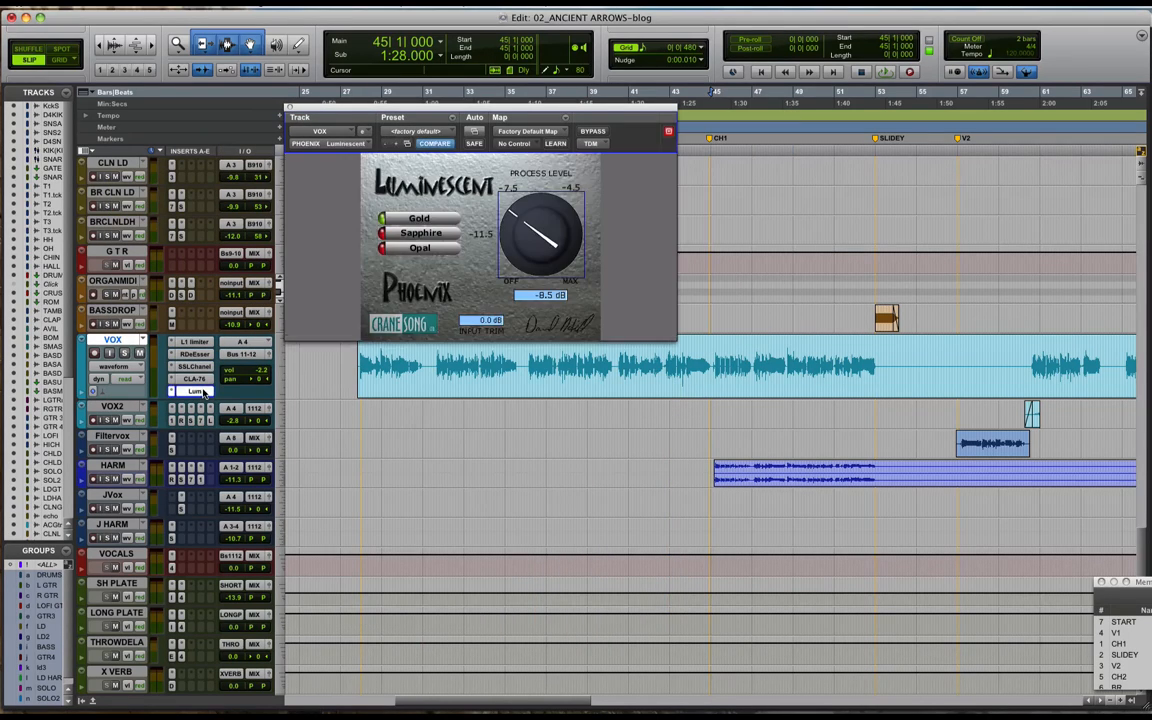
left_click(196, 391)
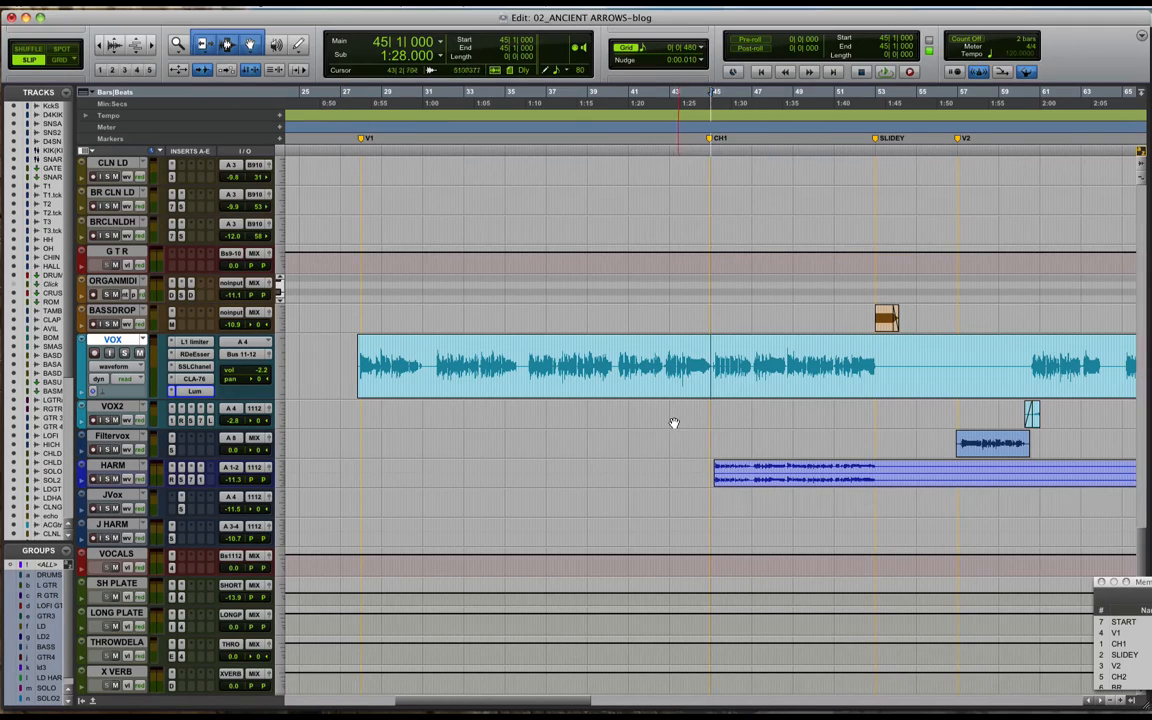
Play the chorus from the CH1 marker and audition the VOX track in solo.
key("space")
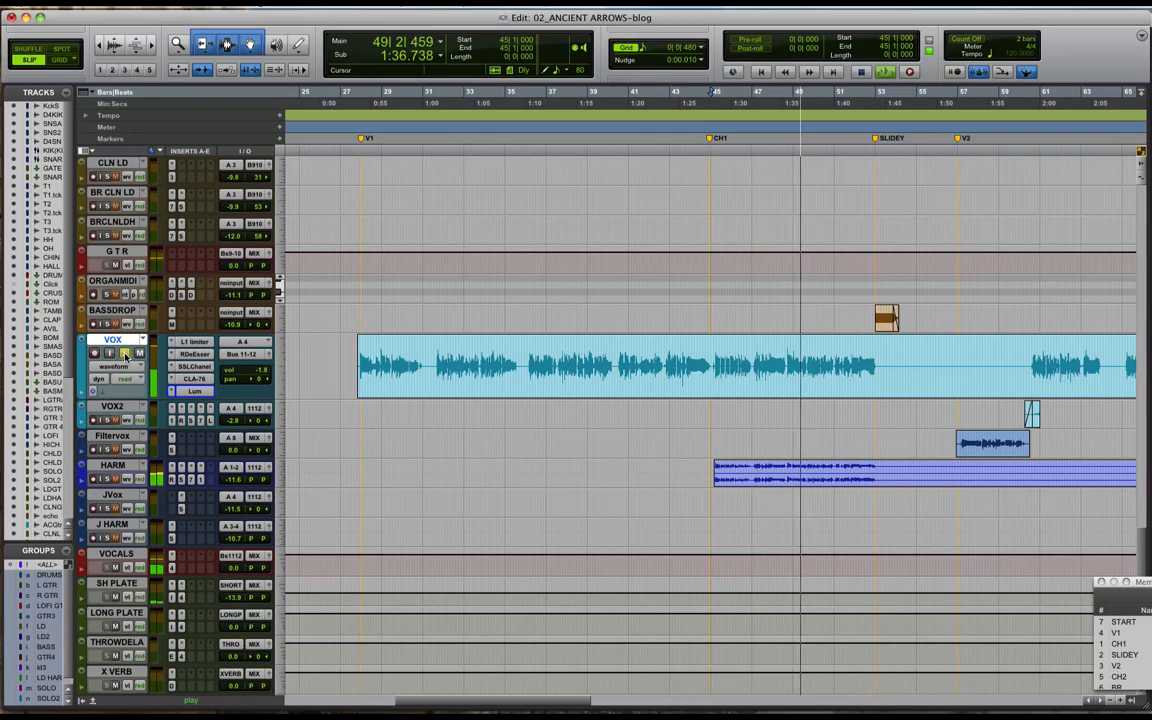
left_click(124, 352)
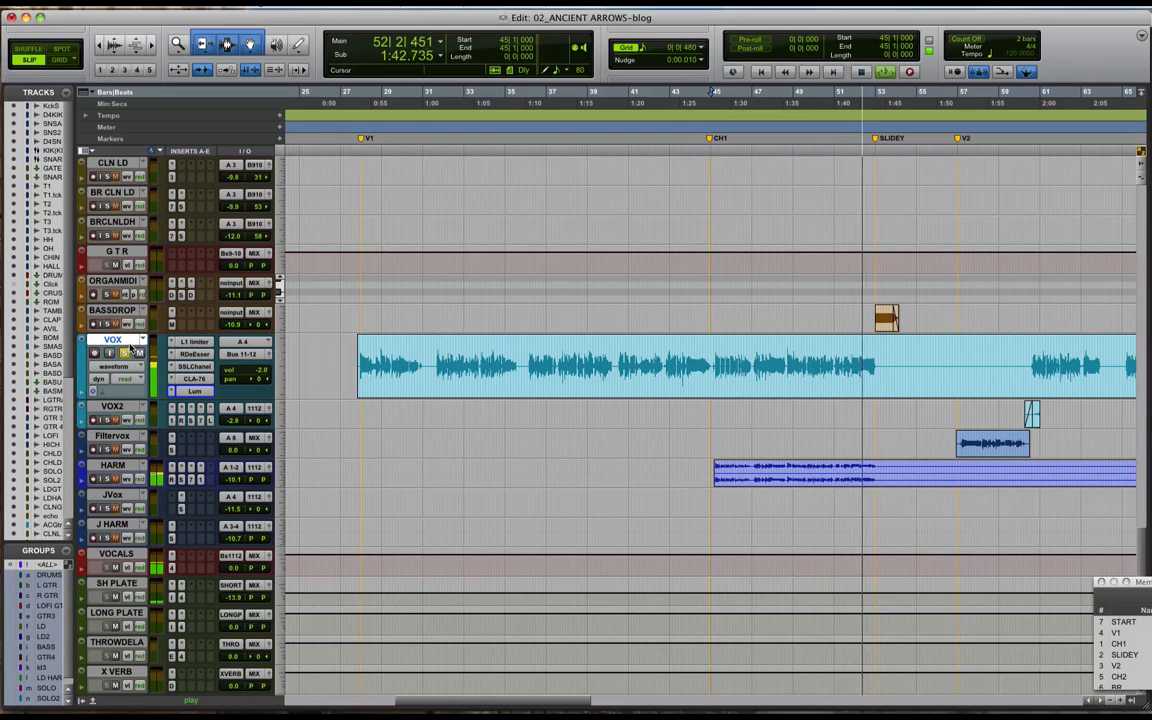
key("space")
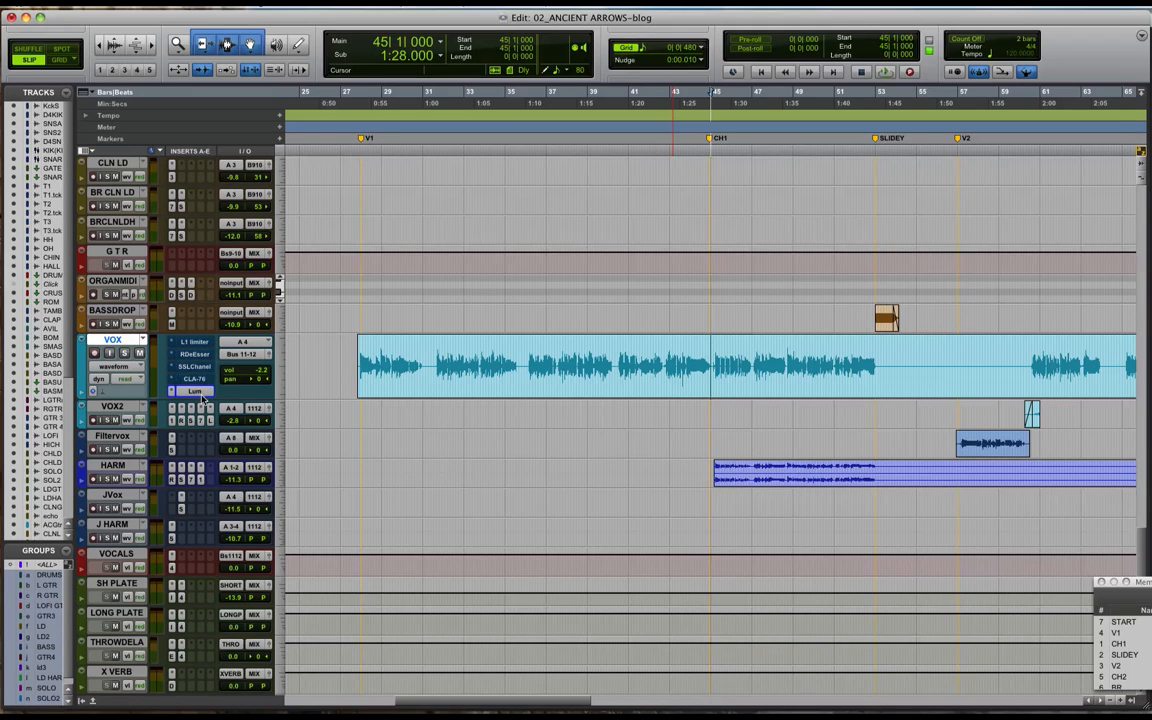
Duplicate the VOX track once, copying only the active playlist, automation and sends, and insert the copy after the selected track.
right_click(96, 300)
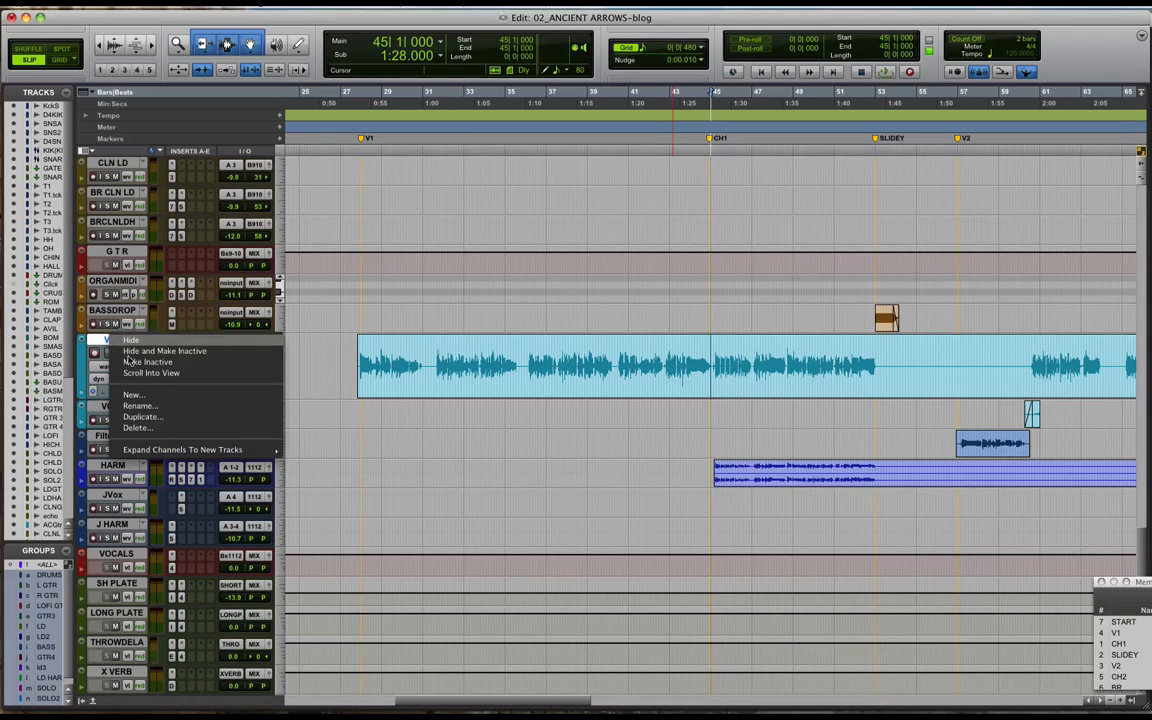
left_click(96, 406)
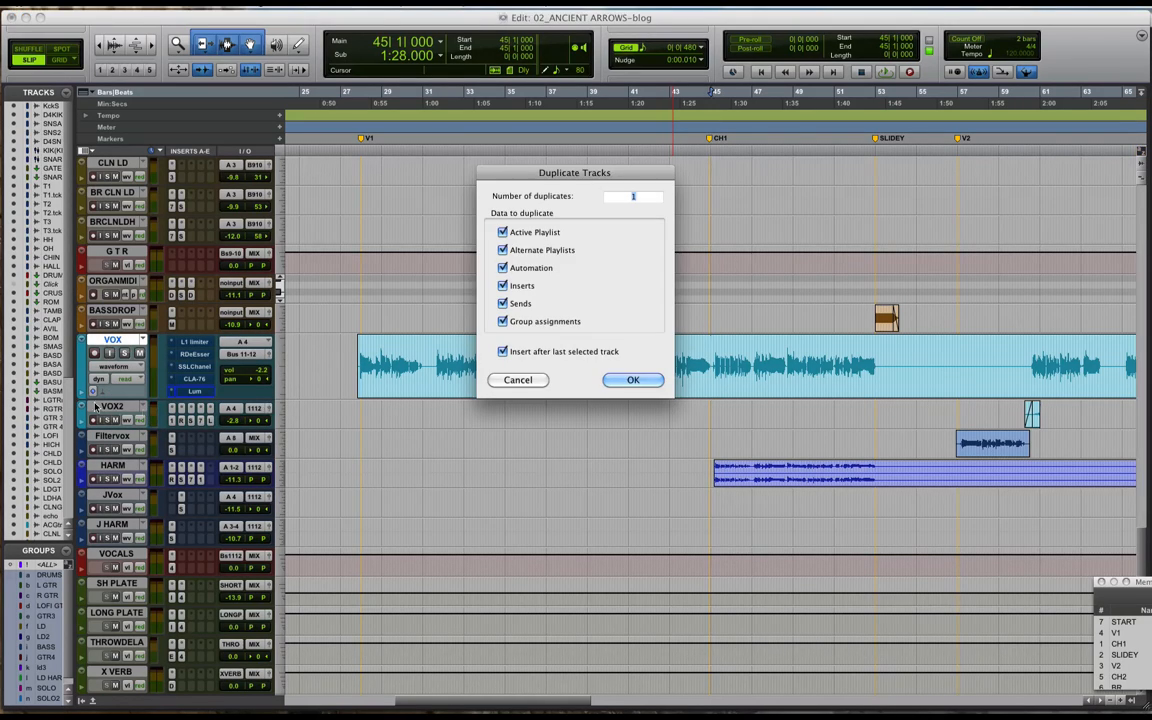
left_click(535, 234, "alt")
left_click(514, 306)
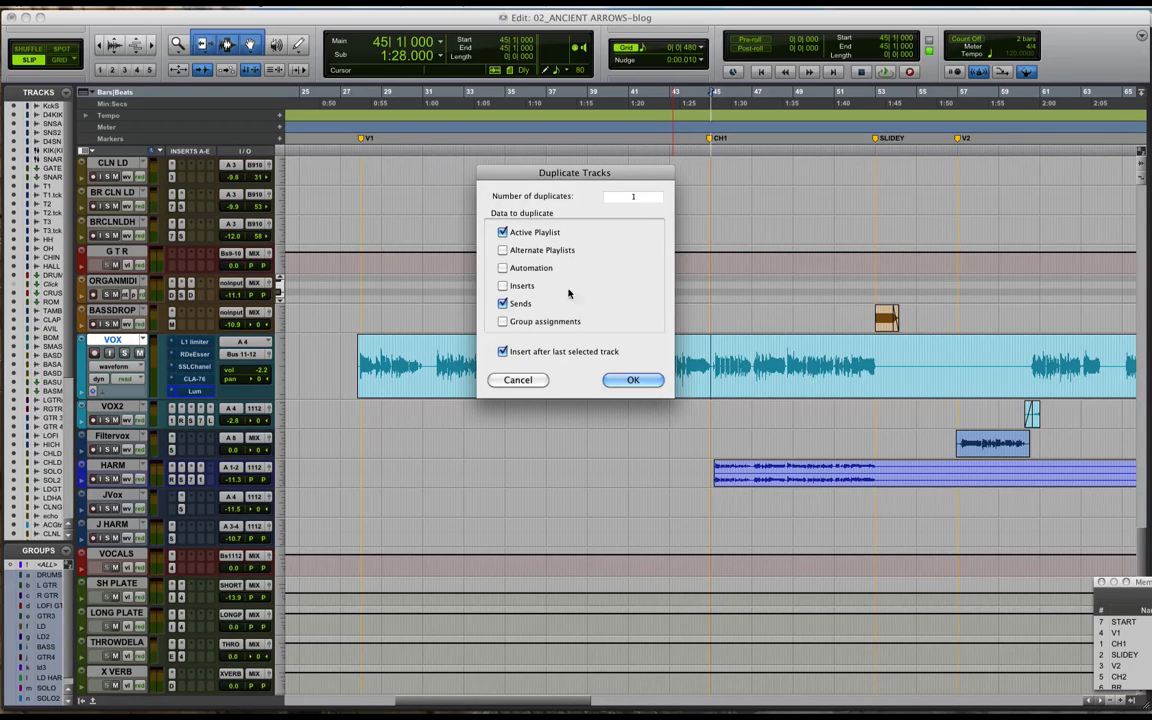
left_click(503, 268)
left_click(620, 381)
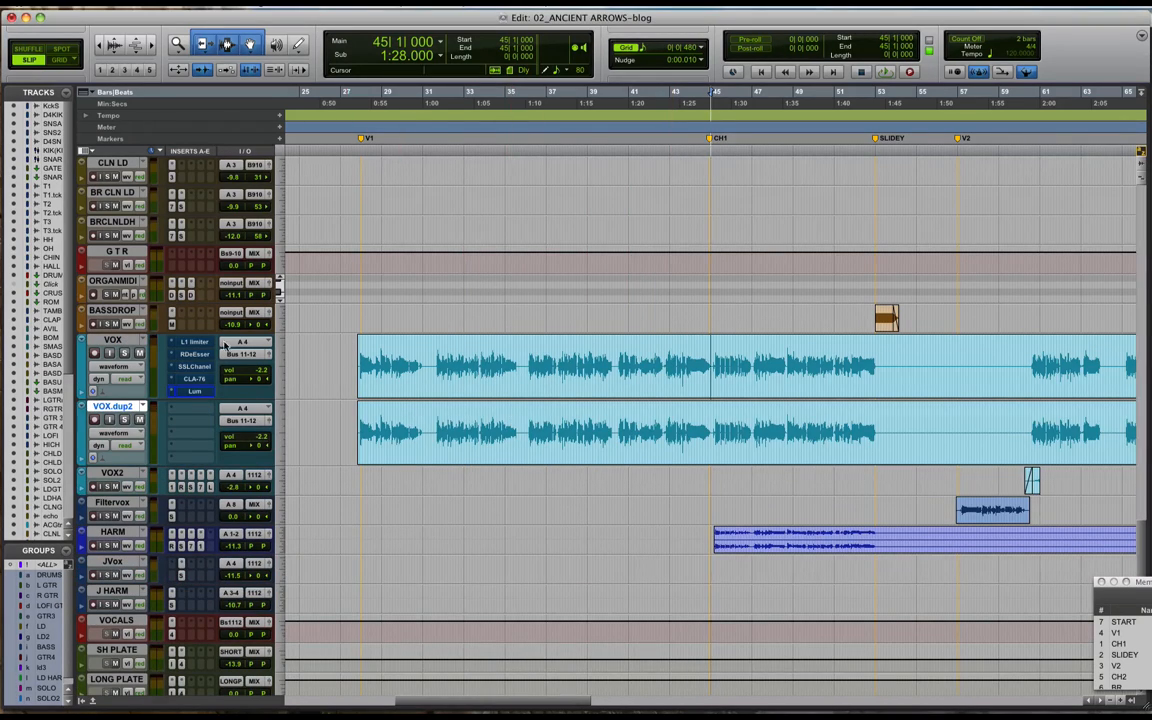
Mute all the effects return tracks in the mixer, from SHPL through SPLIT.
key("super+equal")
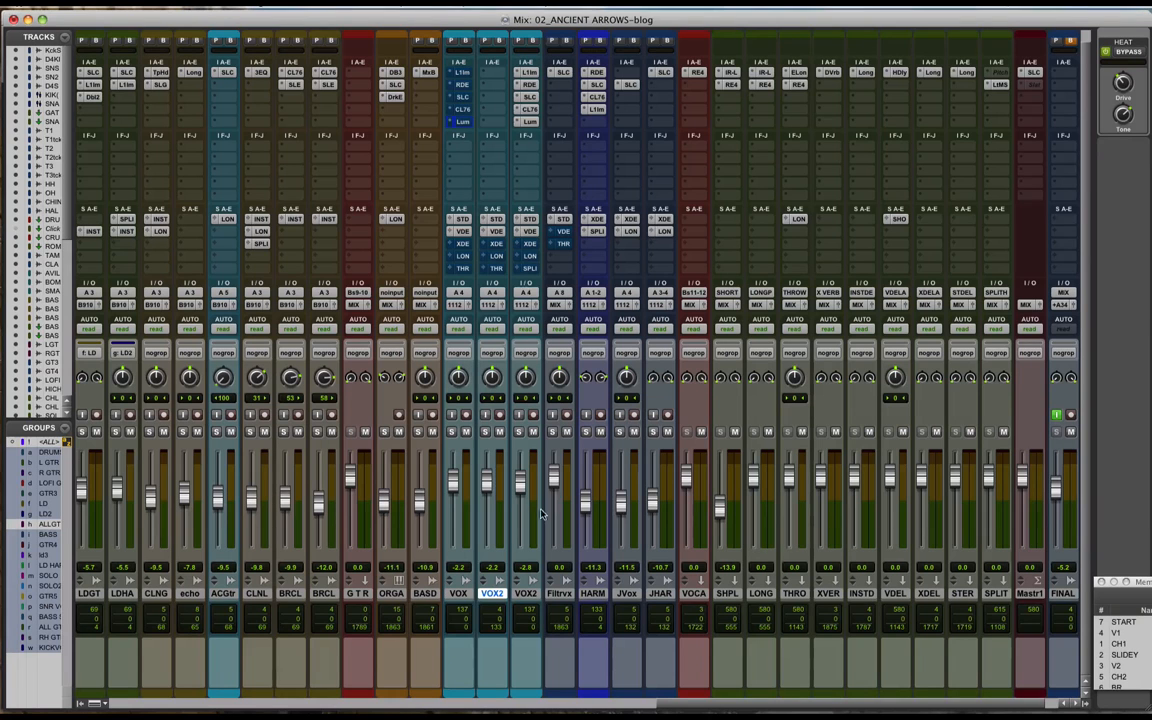
left_click(729, 594)
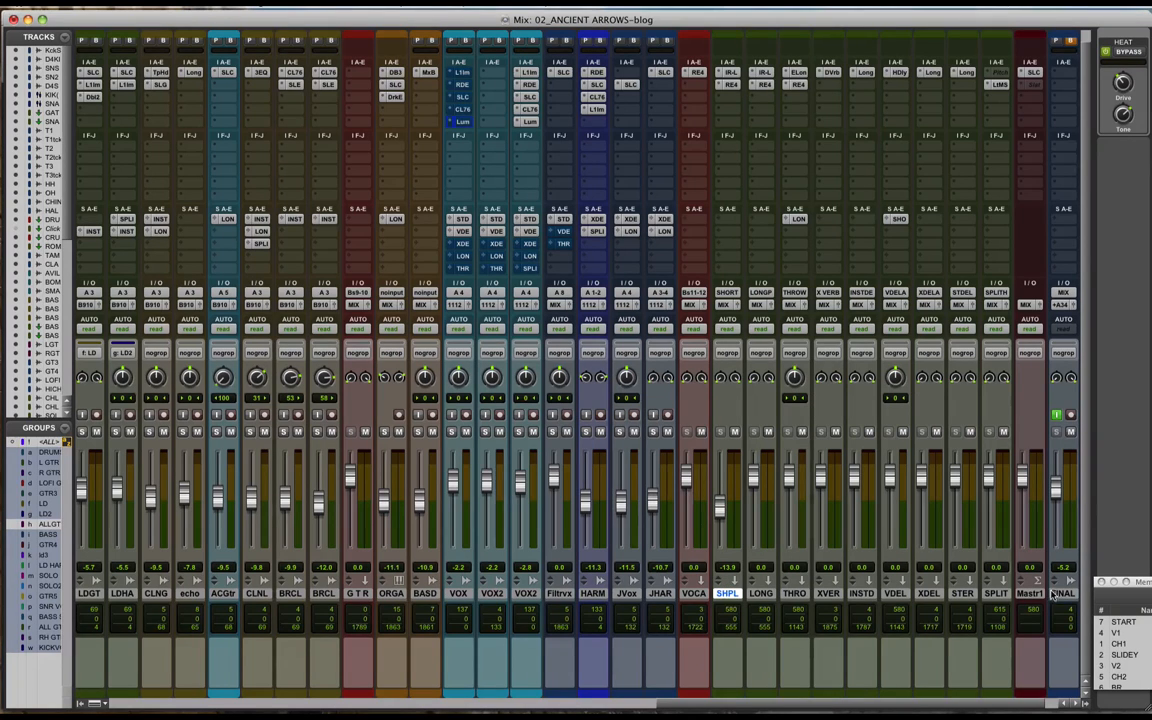
left_click(1009, 596, "shift")
left_click(874, 433)
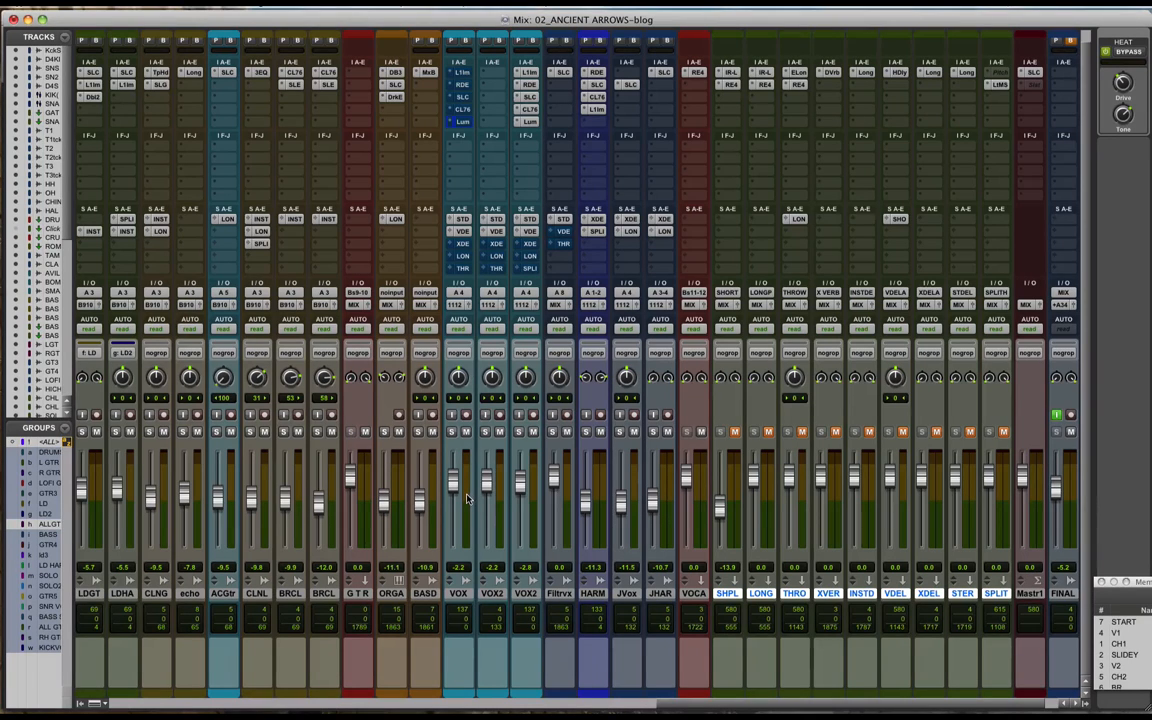
key("super+equal")
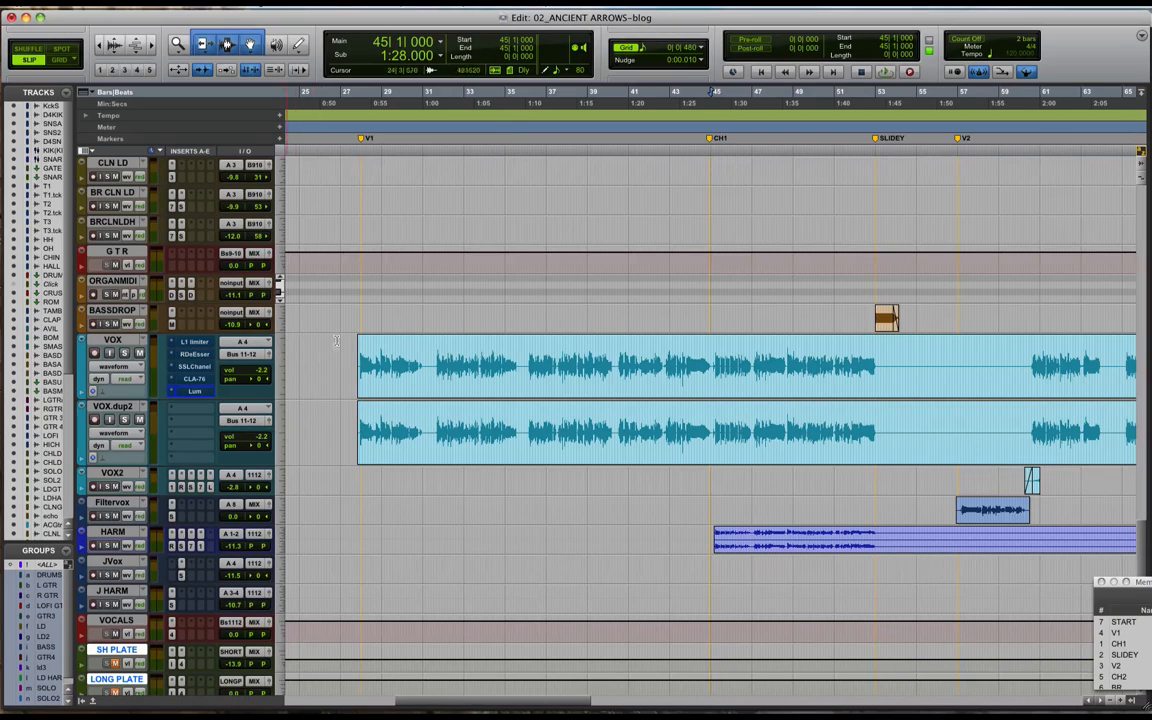
Solo VOX and play the chorus to listen to it against the VOX.dup2 copy.
left_click(124, 353)
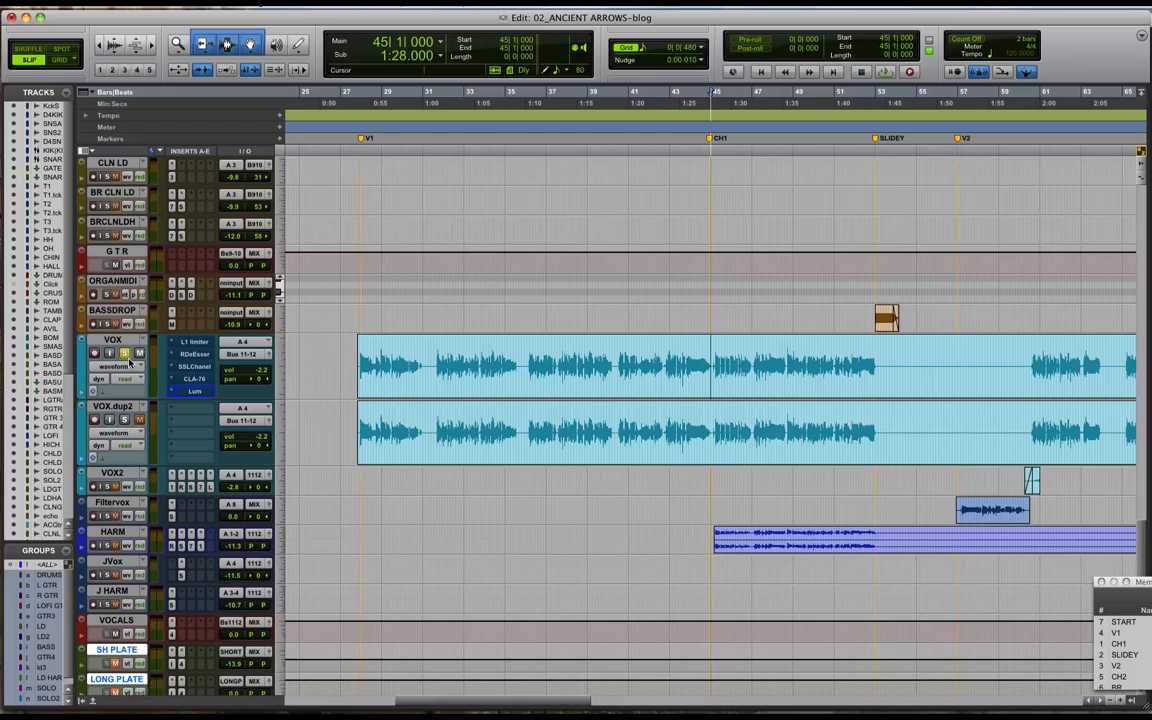
key("space")
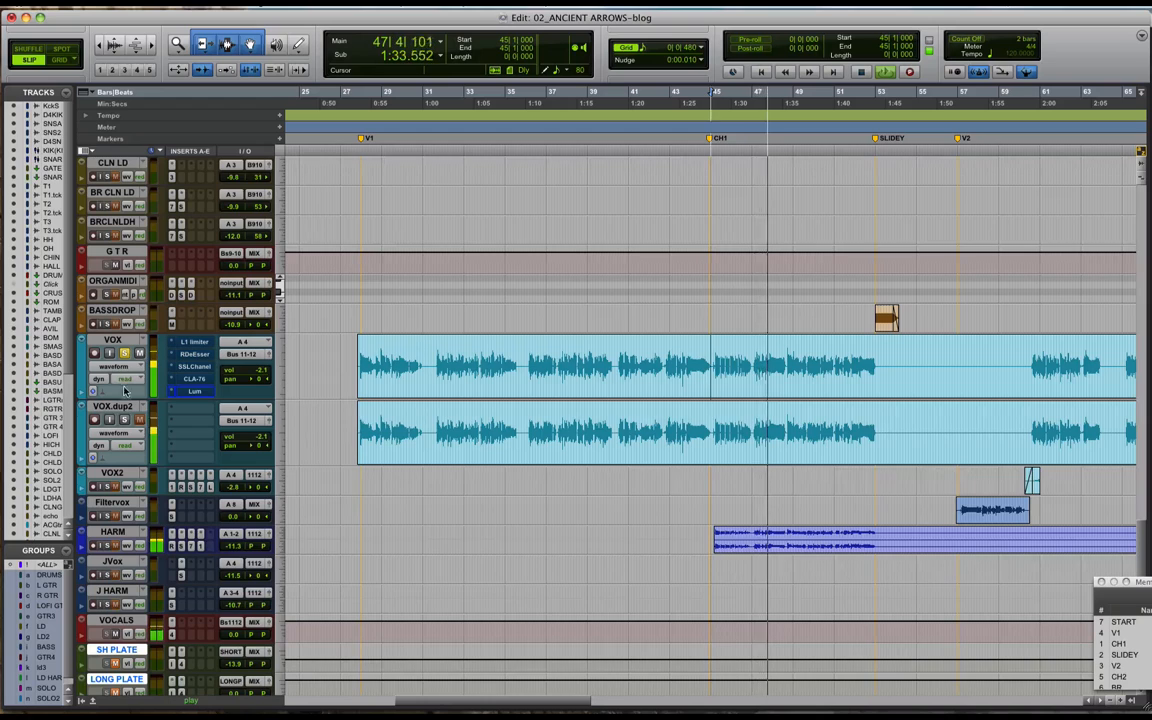
key("space")
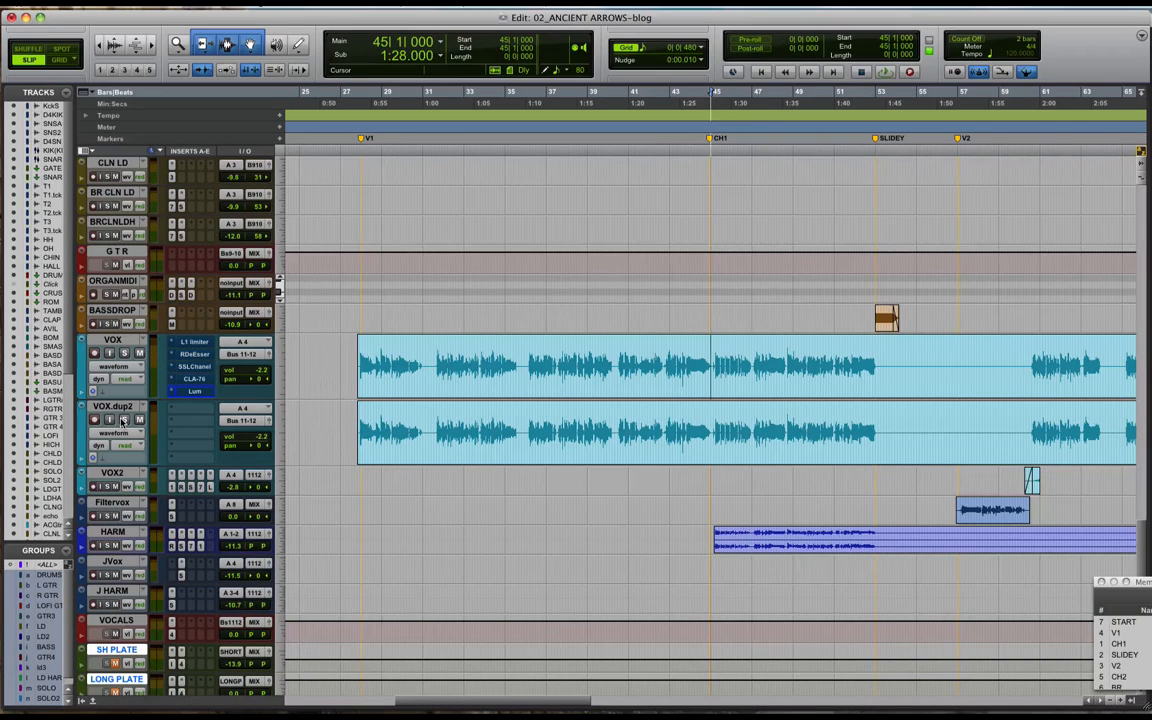
Take the VOX track's L1 limiter out of bypass and audition the chorus against the VOX.dup2 track.
left_click(195, 342)
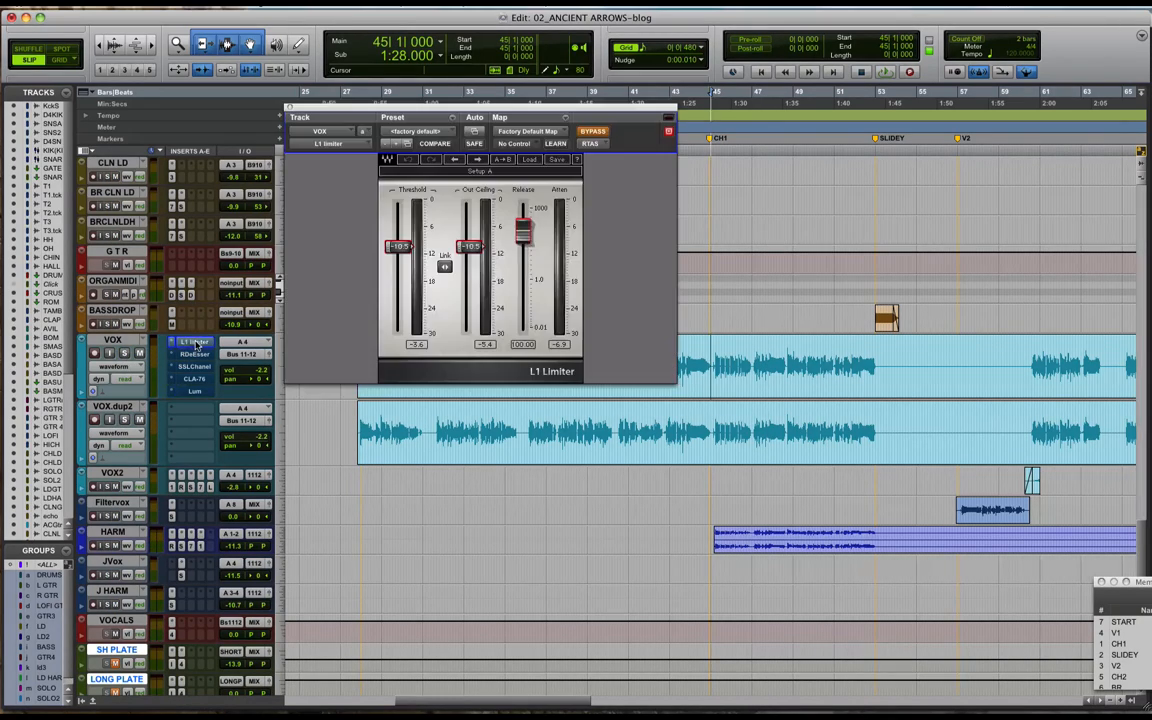
left_click(593, 132)
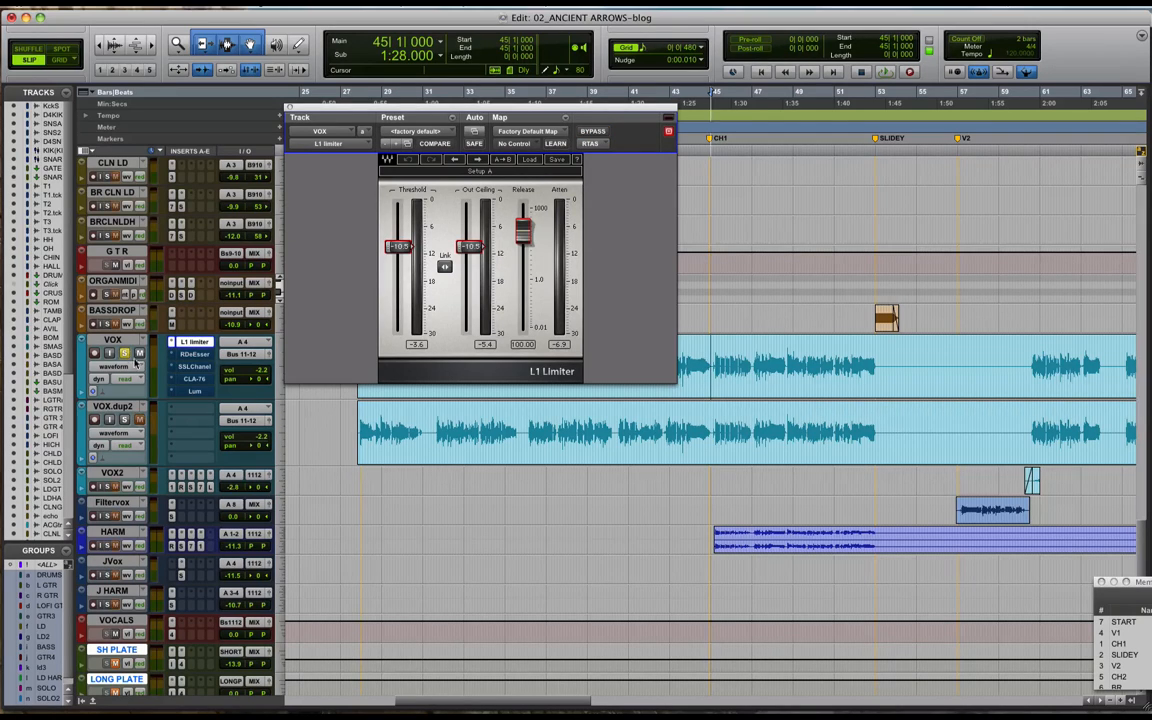
key("space")
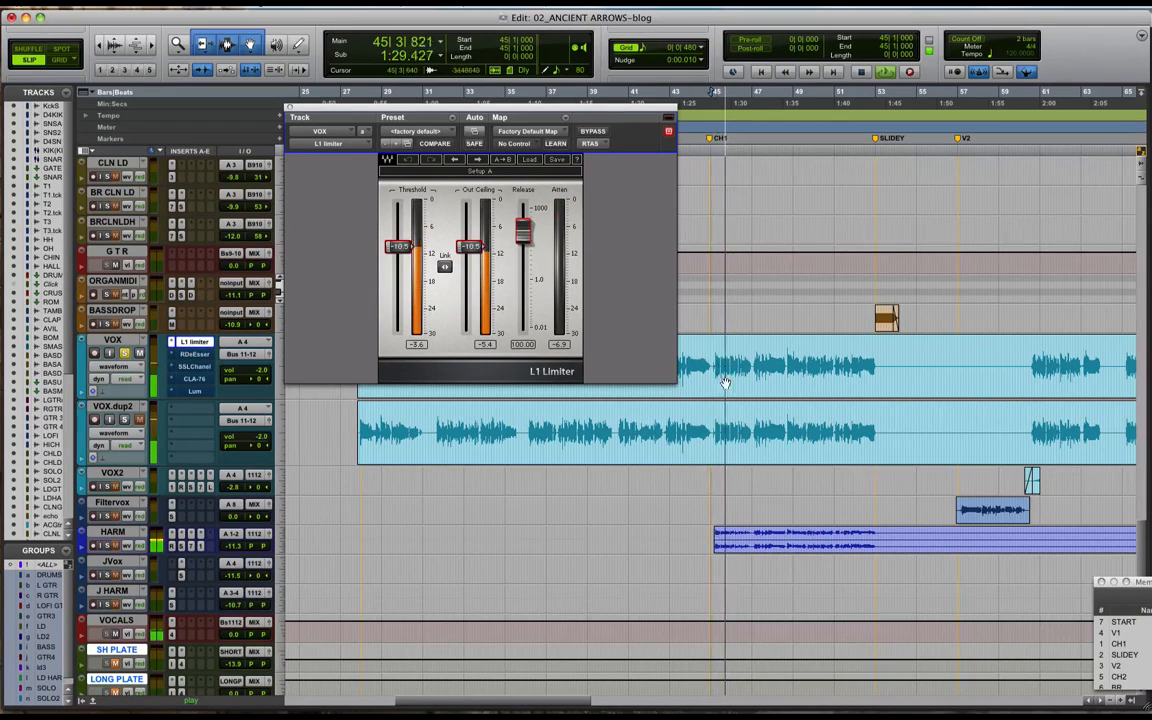
scroll(705, 420, "up", 2)
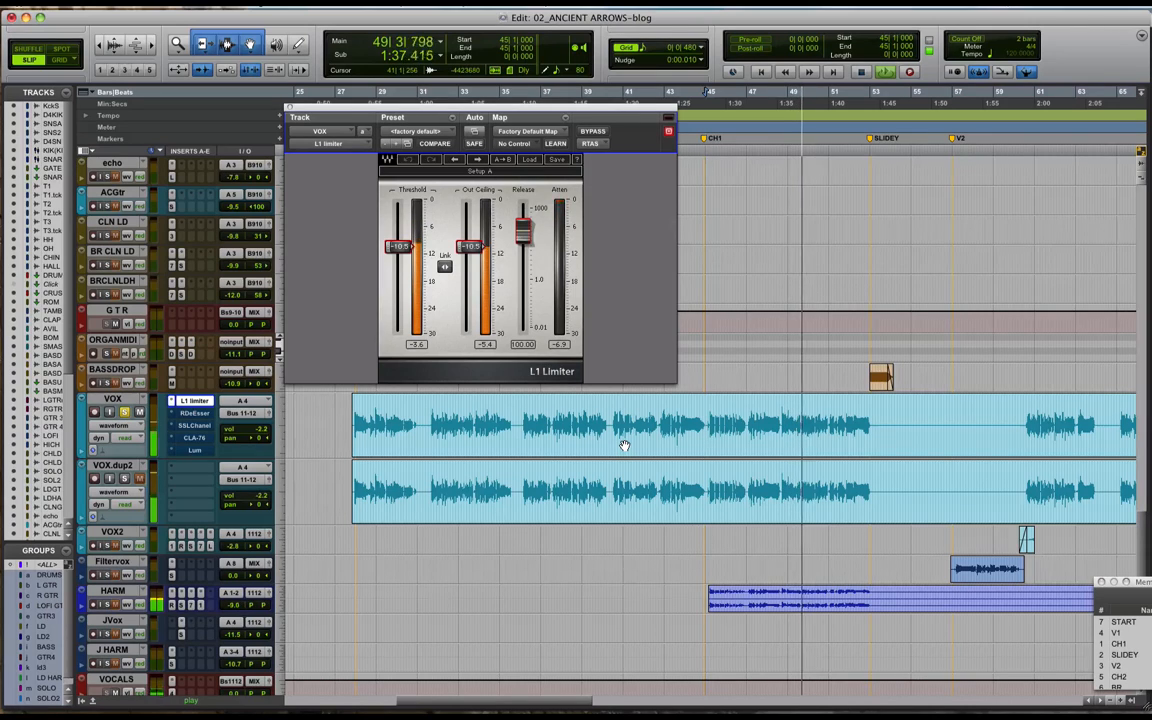
key("space")
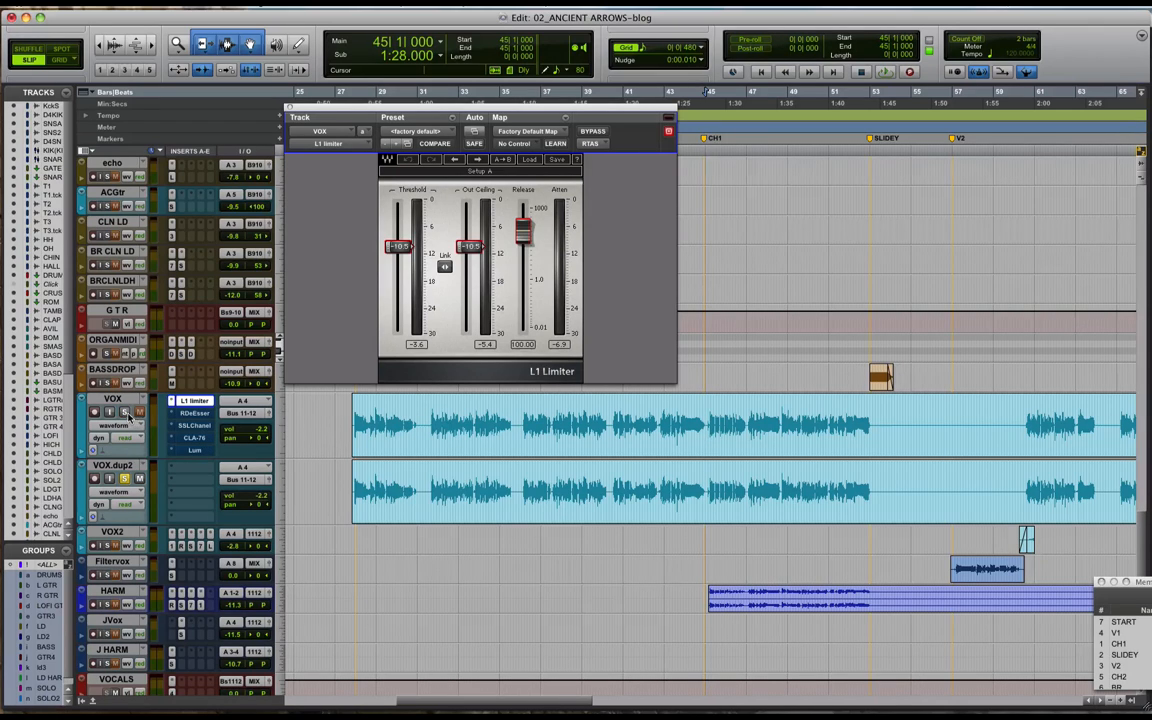
Insert the mono Compressor/Limiter Dyn 3 as the first insert on VOX.dup2 and load its Brickwall preset.
left_click(200, 468)
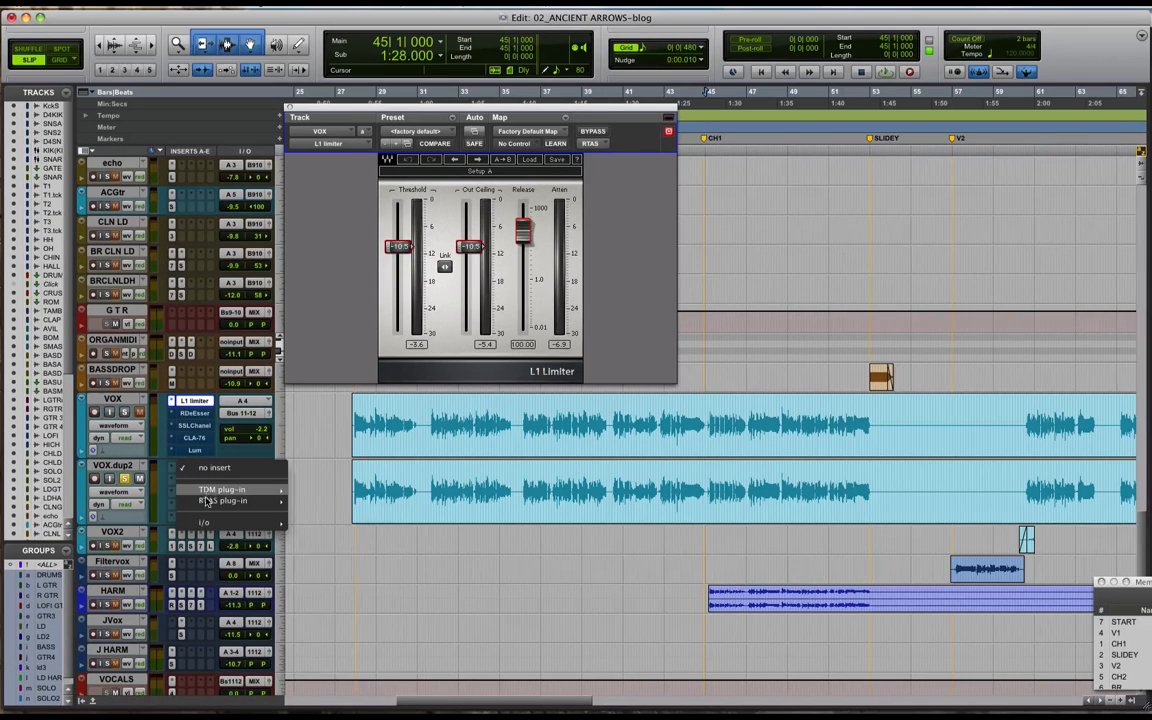
mouse_move(205, 501)
mouse_move(330, 578)
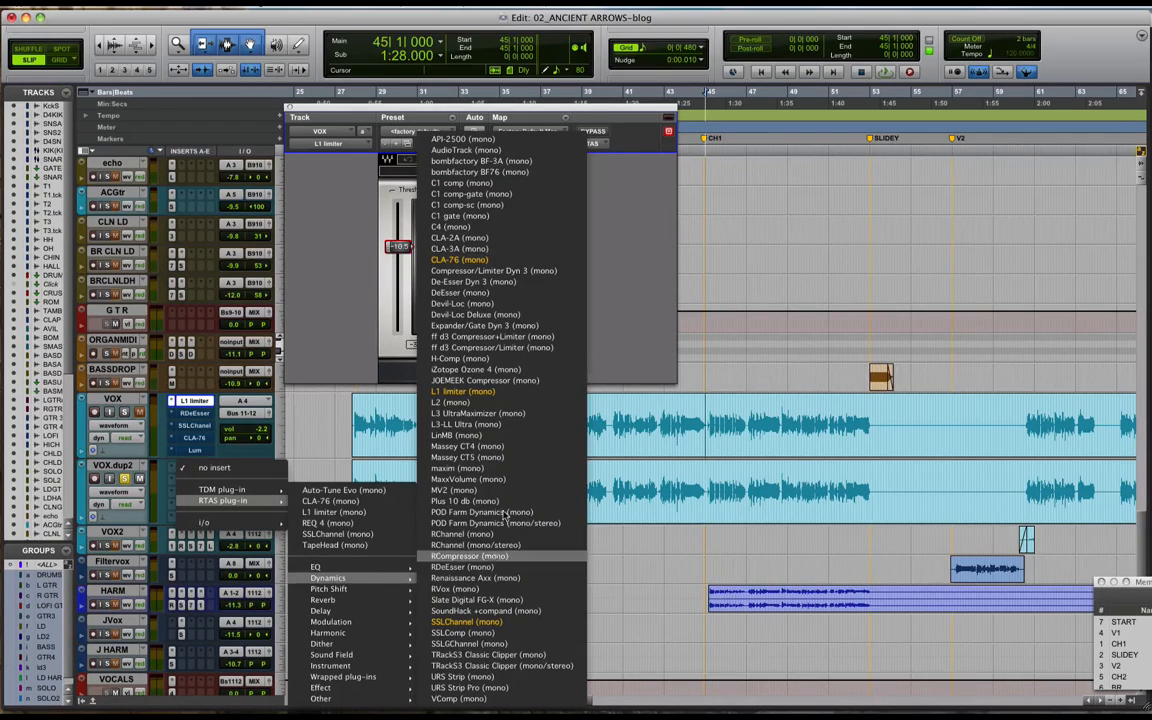
left_click(528, 271)
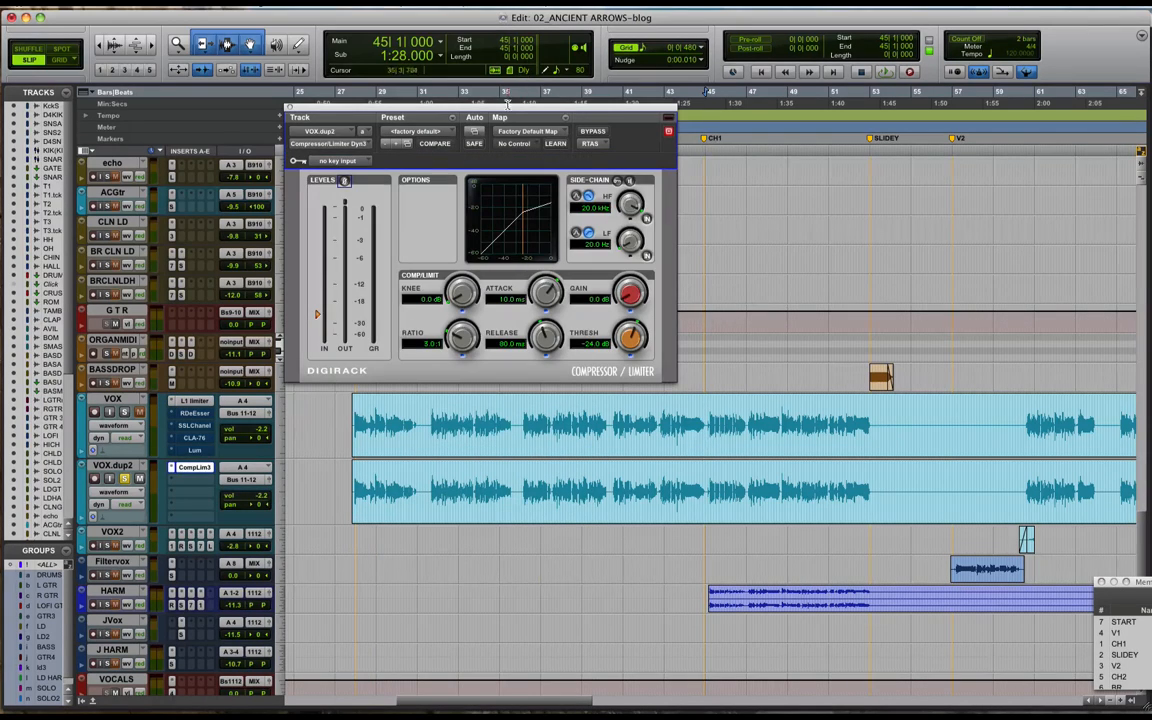
left_click_drag(511, 107, 773, 58)
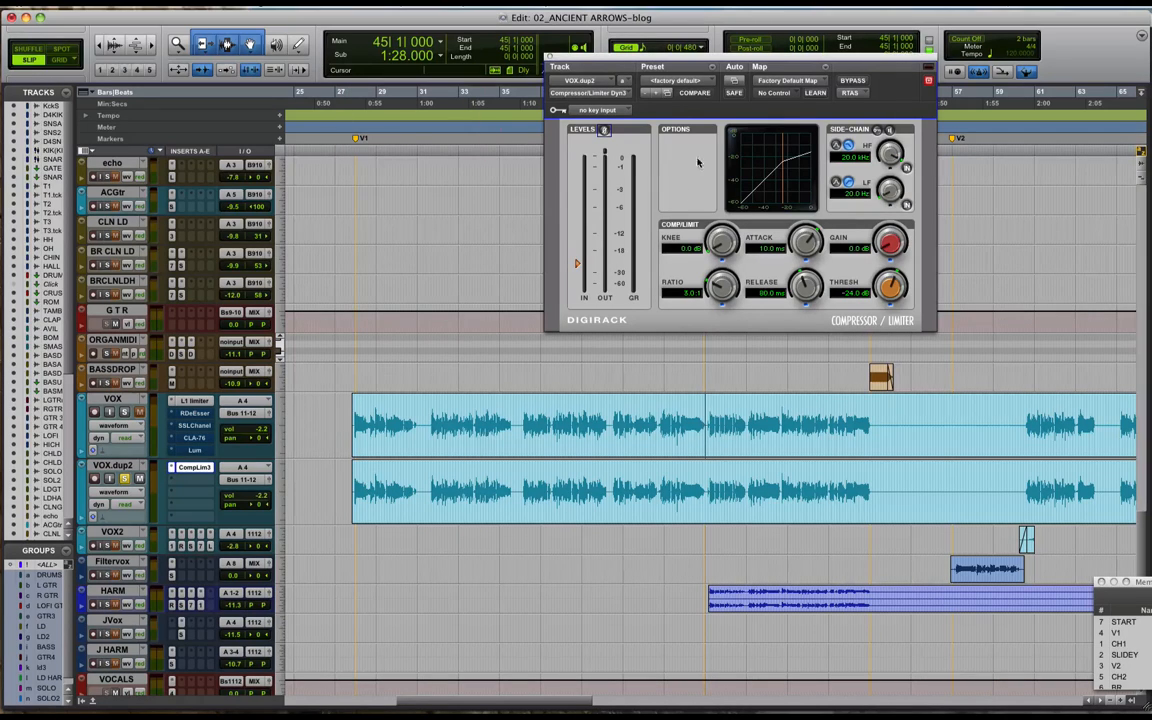
left_click(672, 84)
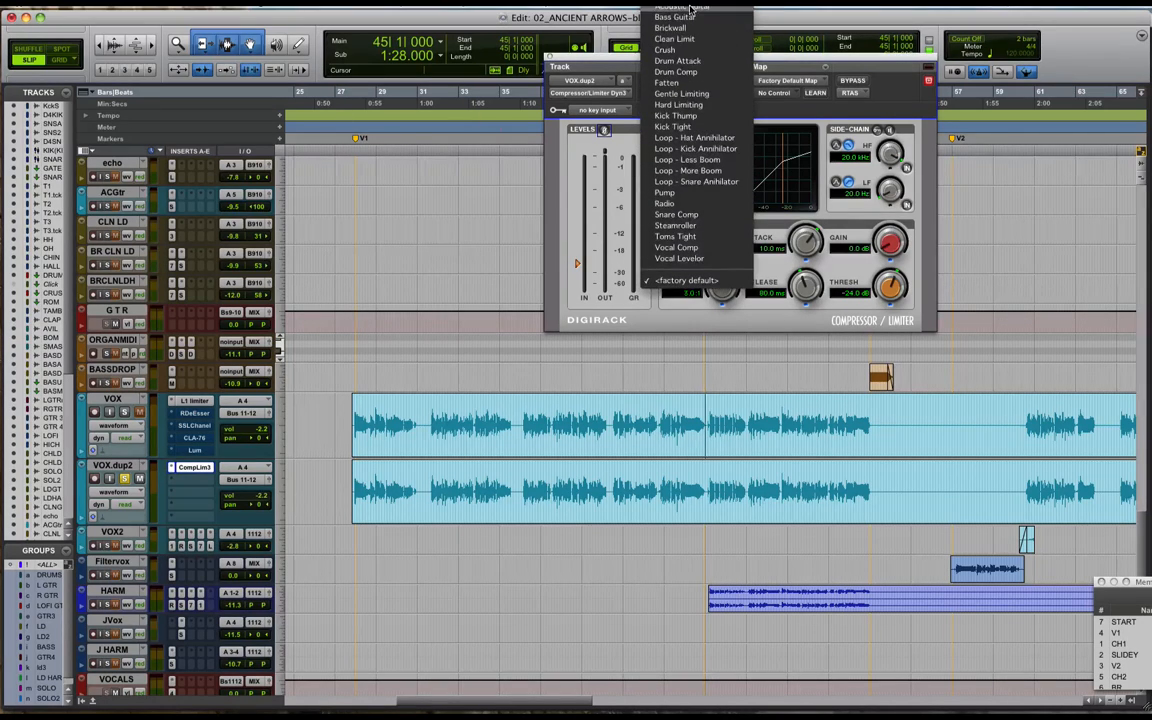
left_click(688, 29)
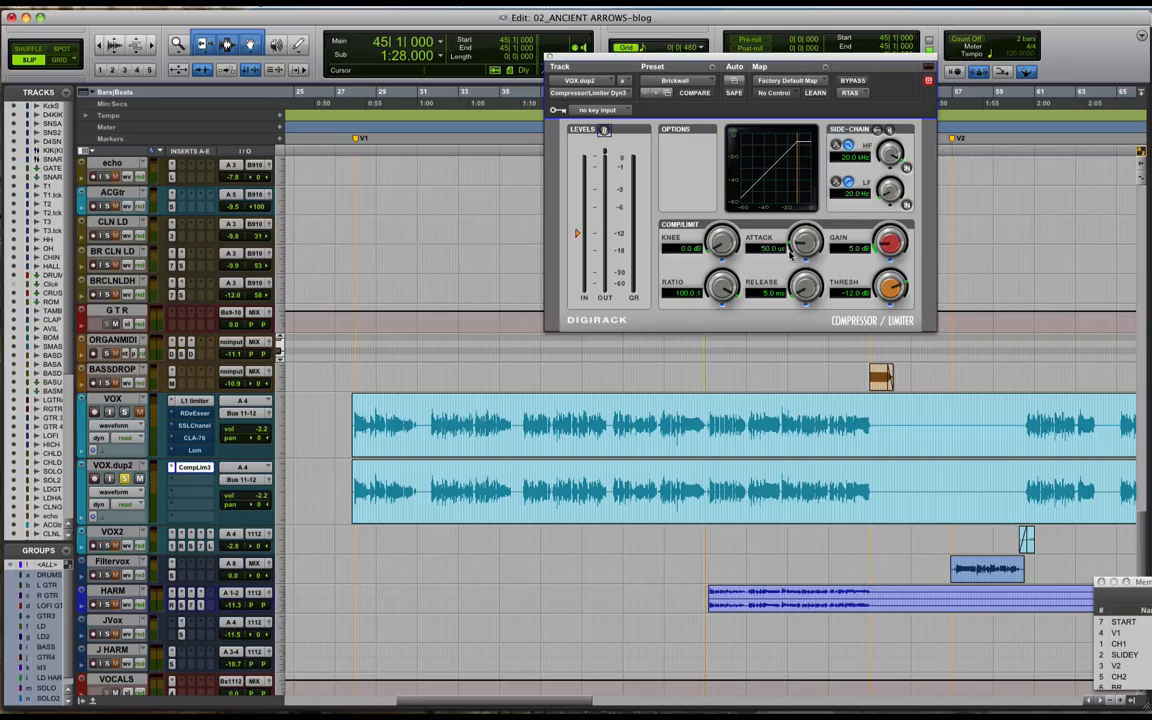
Show VOX's L1 limiter beside the VOX.dup2 compressor and set the compressor's release to 100 ms and gain to 0 dB.
left_click(184, 401)
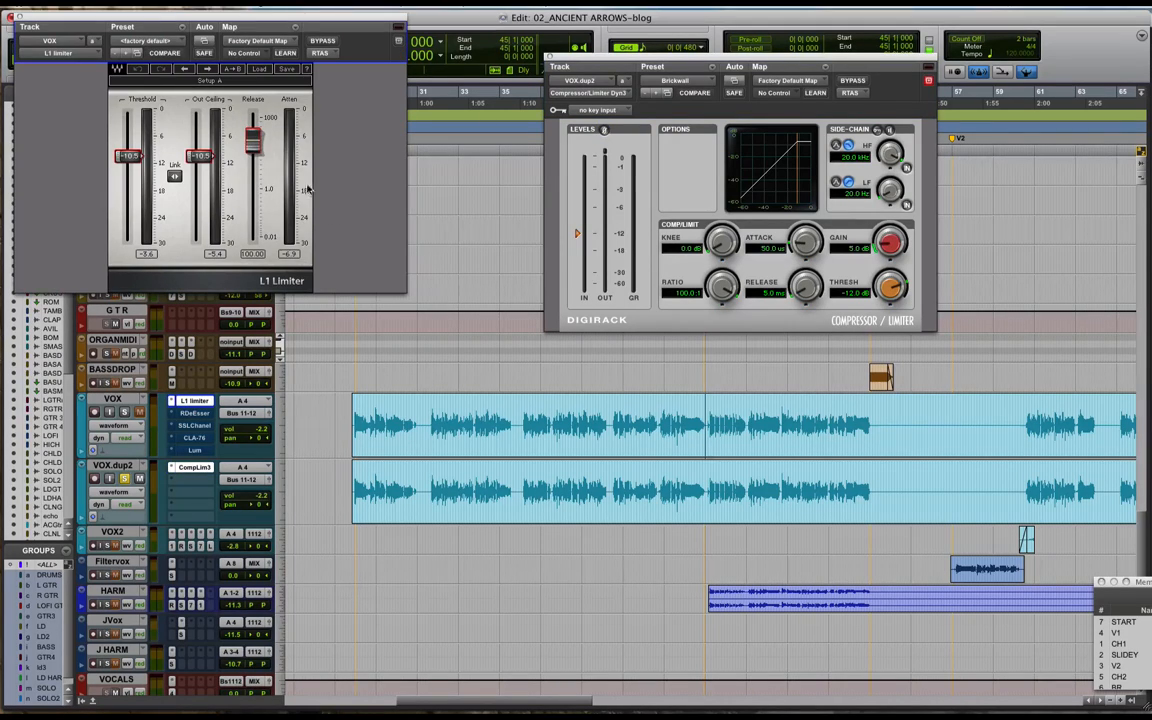
left_click(766, 293)
type("100")
key("Return")
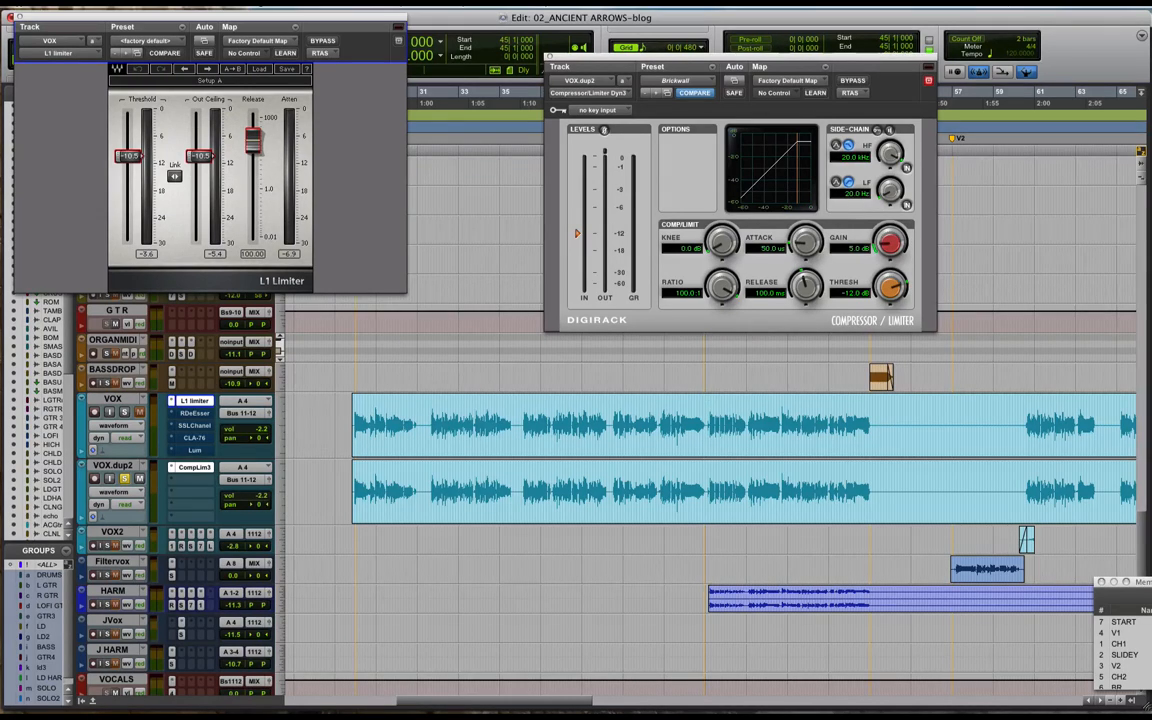
left_click(888, 246, "alt")
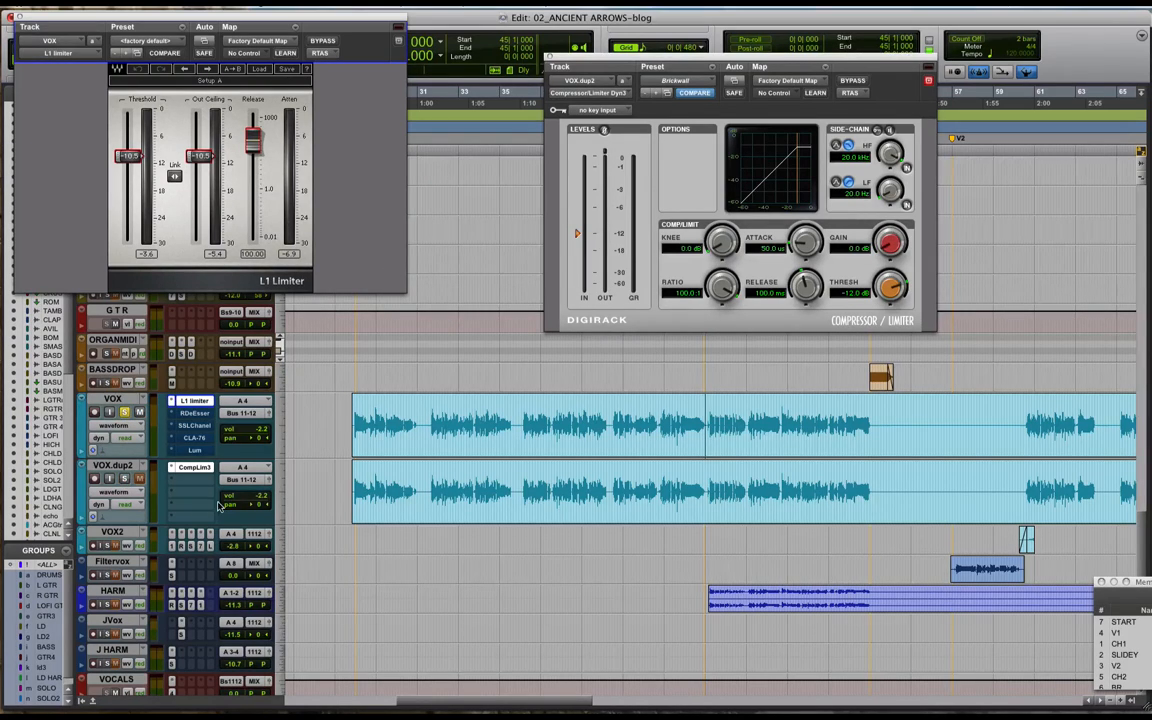
Play the chorus while alternating solo between VOX and VOX.dup2 to compare the L1 limiter with the Dyn 3 compressor.
key("space")
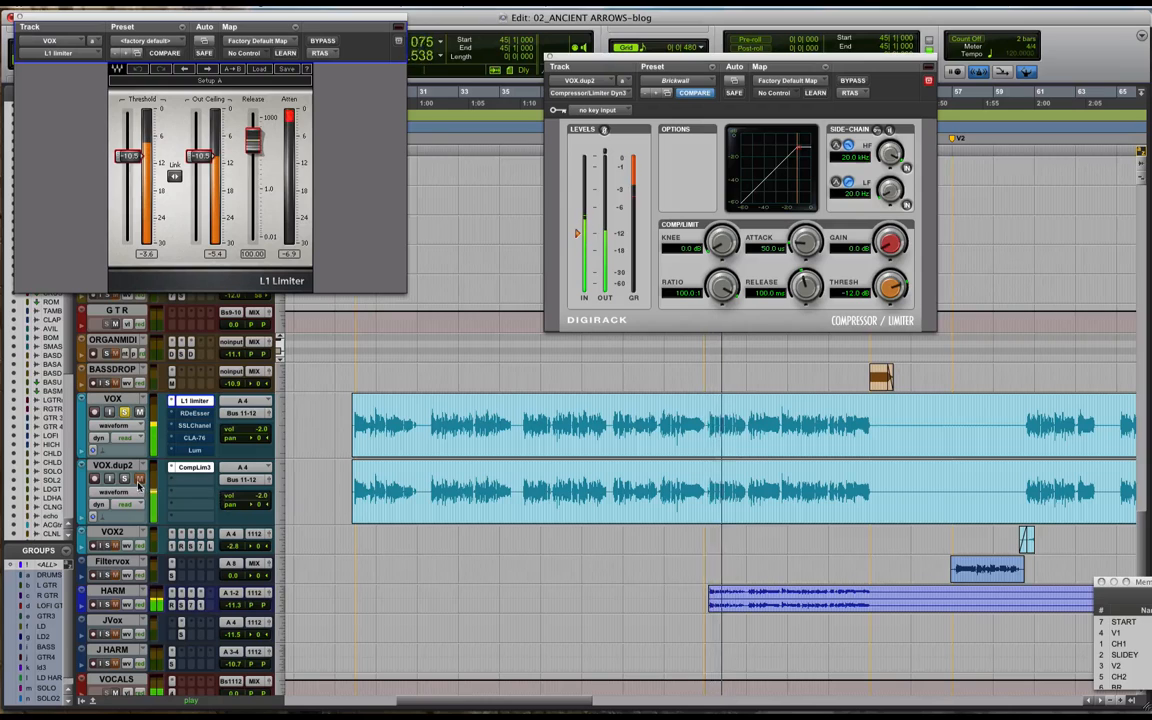
left_click(126, 413)
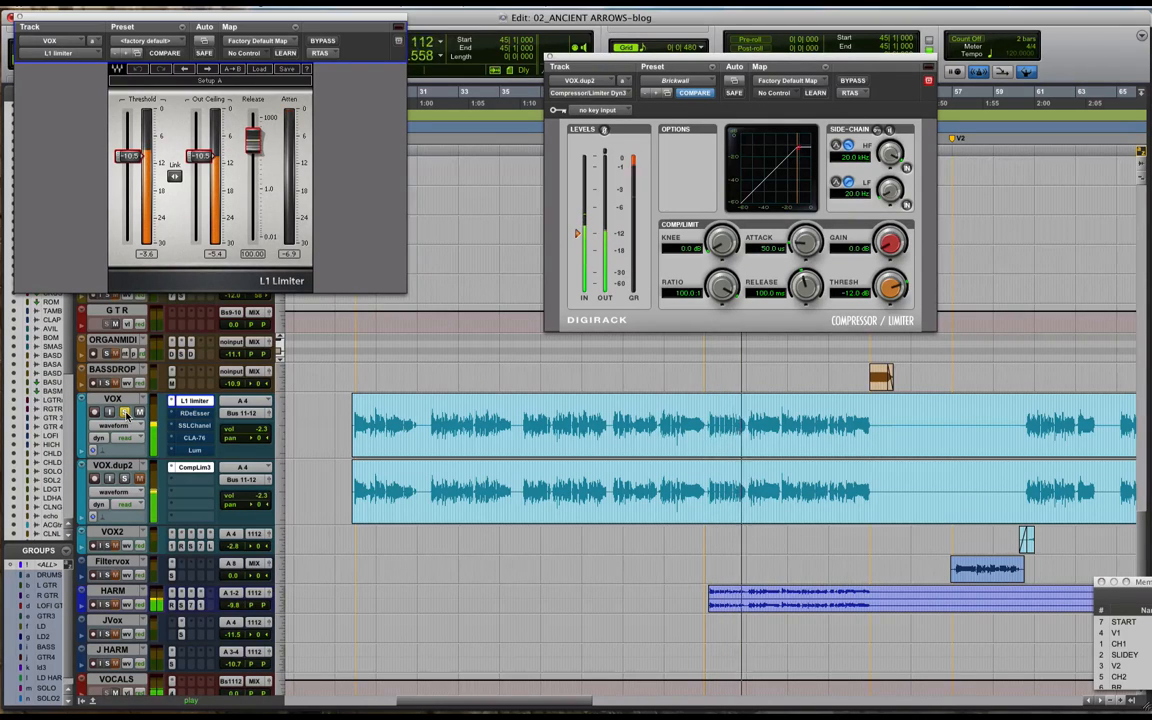
key("space")
key("space")
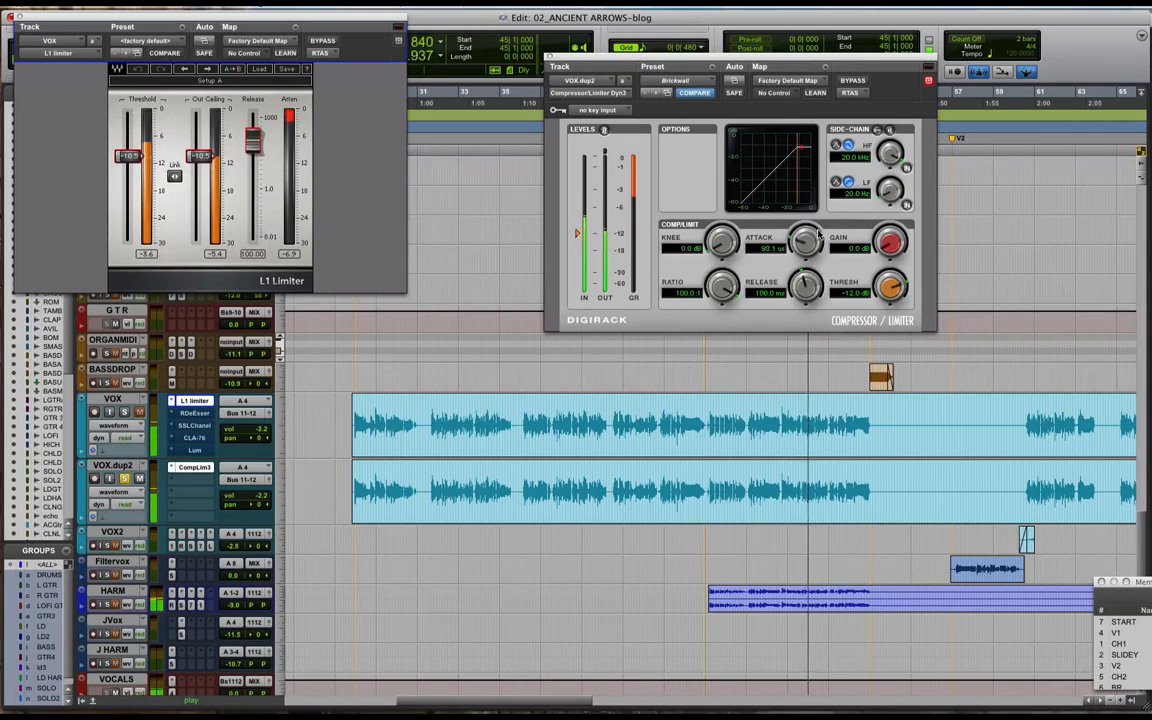
Raise the attack of VOX.dup2's compressor to just over 300 µs, replaying the chorus to check it.
left_click_drag(820, 243, 813, 240)
key("space")
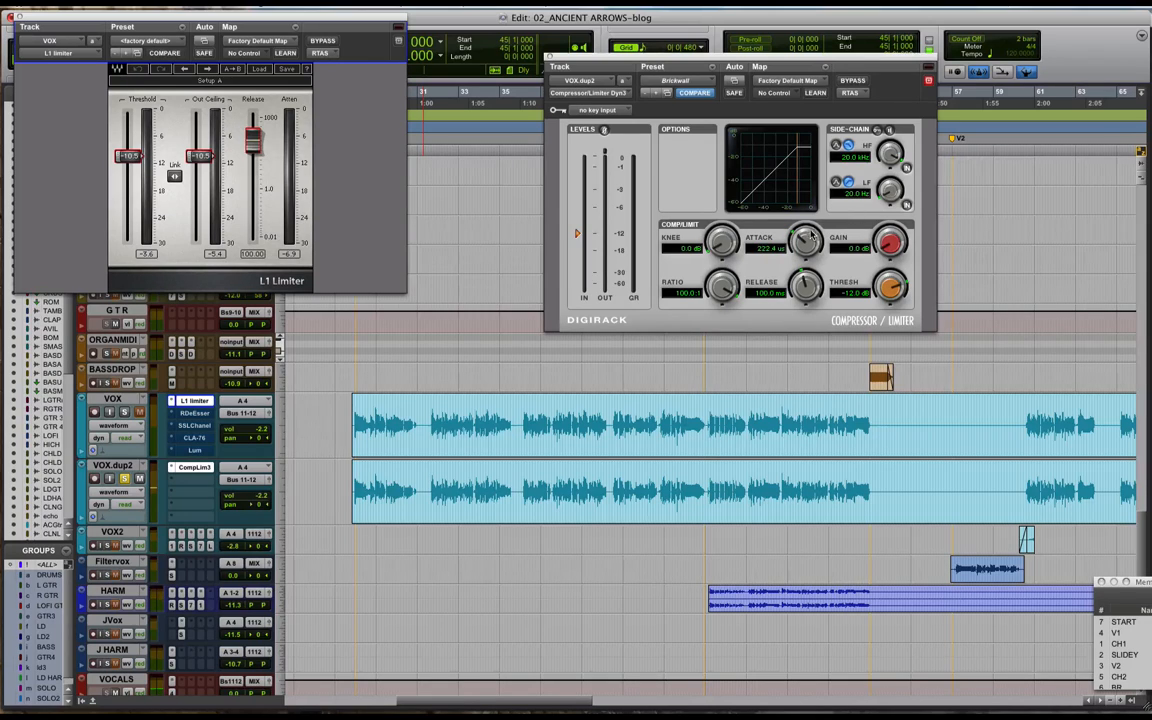
left_click_drag(795, 240, 799, 243)
key("space")
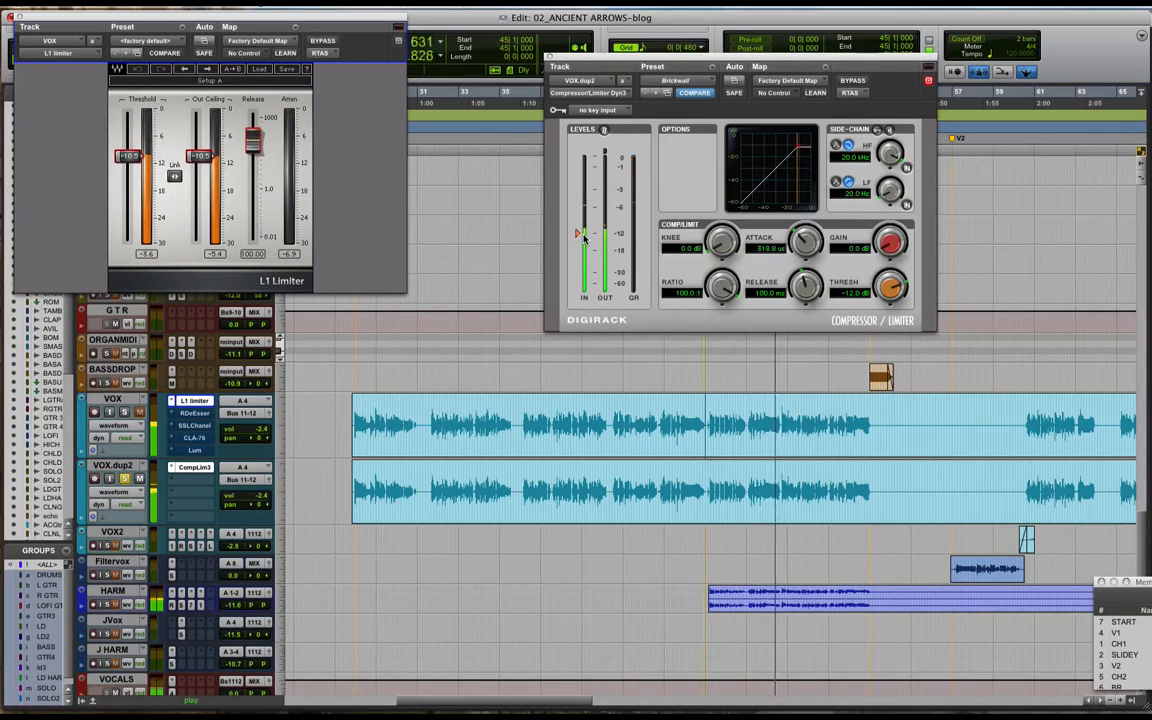
Compare VOX with VOX.dup2 over the chorus and set the VOX.dup2 compressor's threshold to -12.9 dB.
left_click(124, 411)
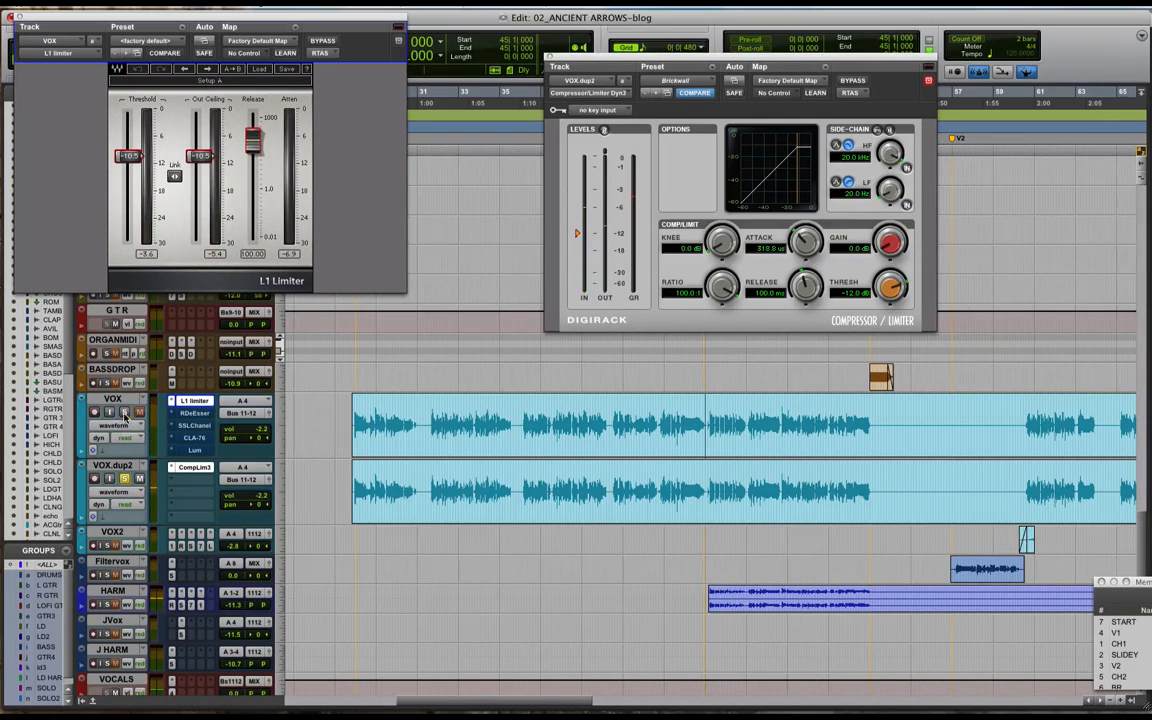
key("space")
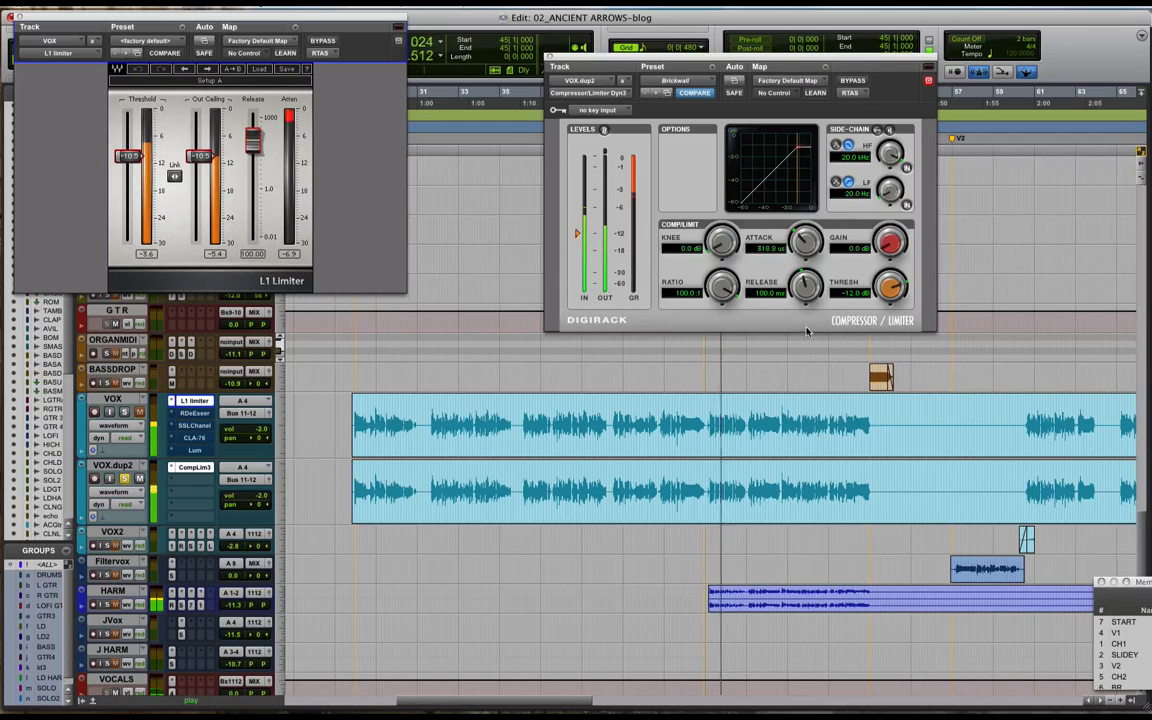
left_click_drag(577, 233, 577, 235)
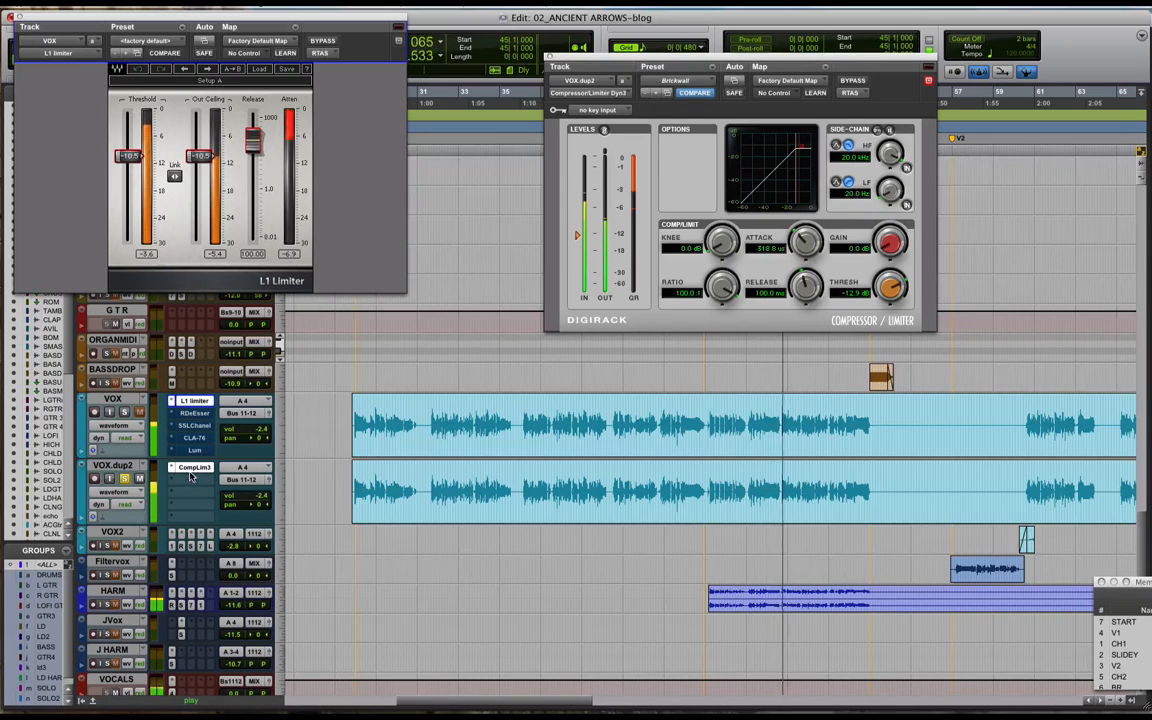
key("space")
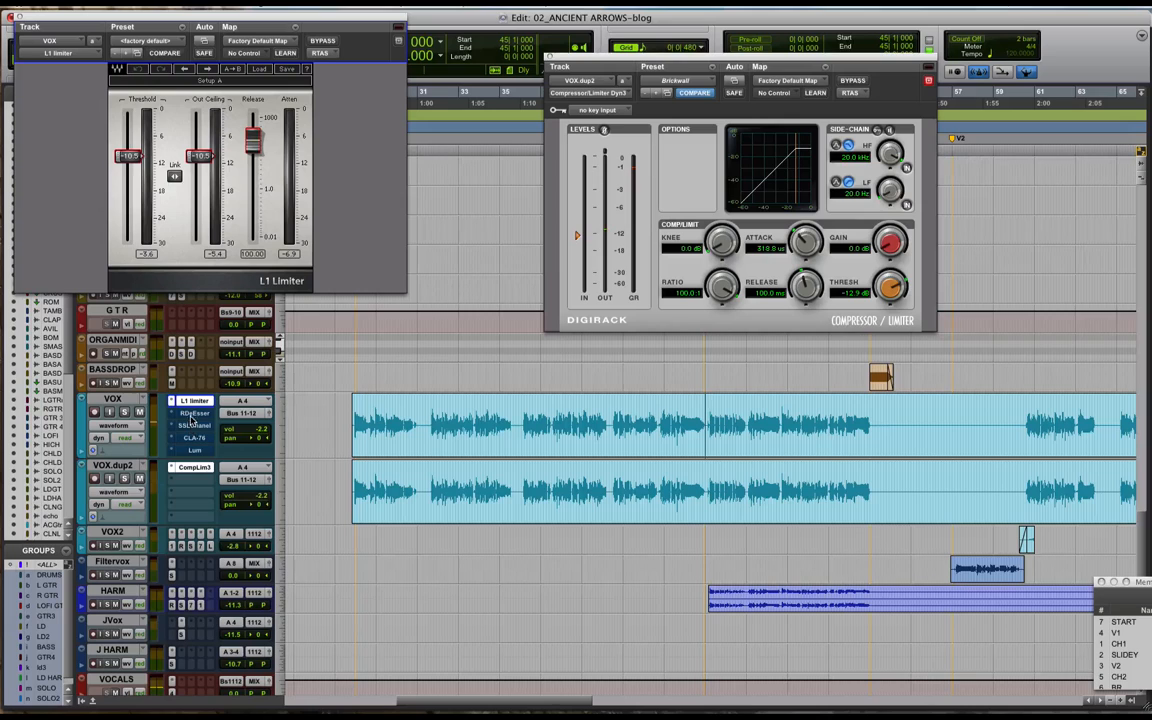
Replace the L1 limiter window with VOX's RDeEsser, take it out of bypass, and audition the soloed VOX track.
left_click(17, 16)
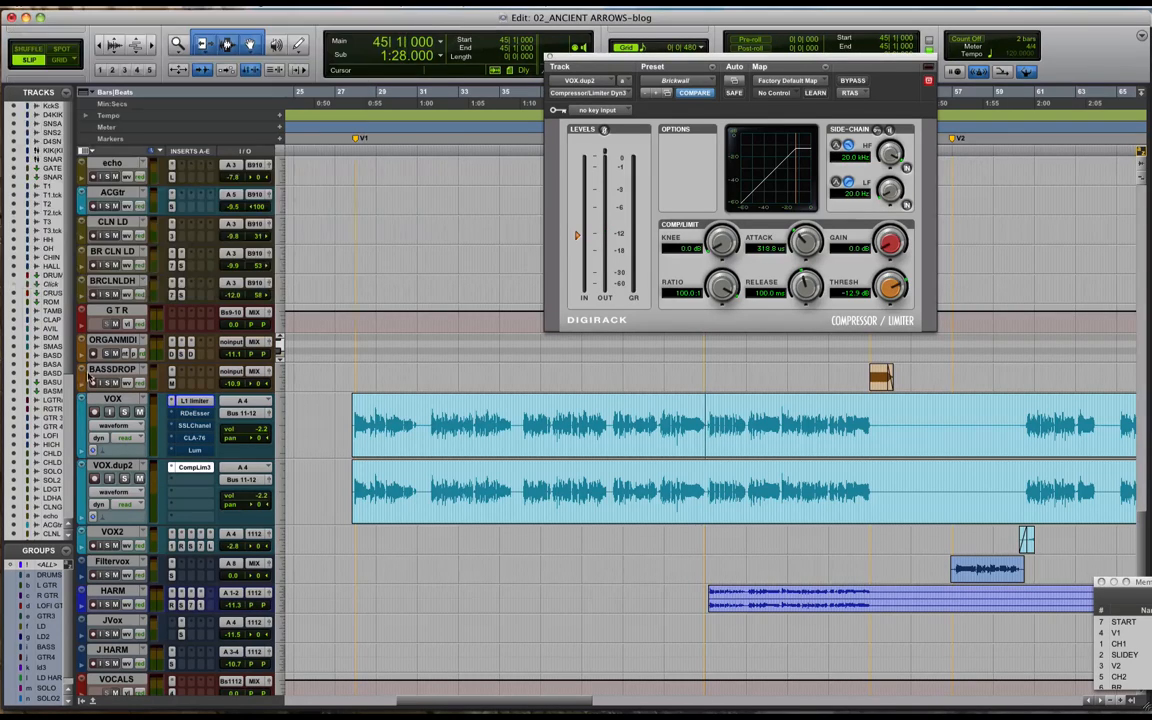
left_click(185, 413)
left_click(125, 412)
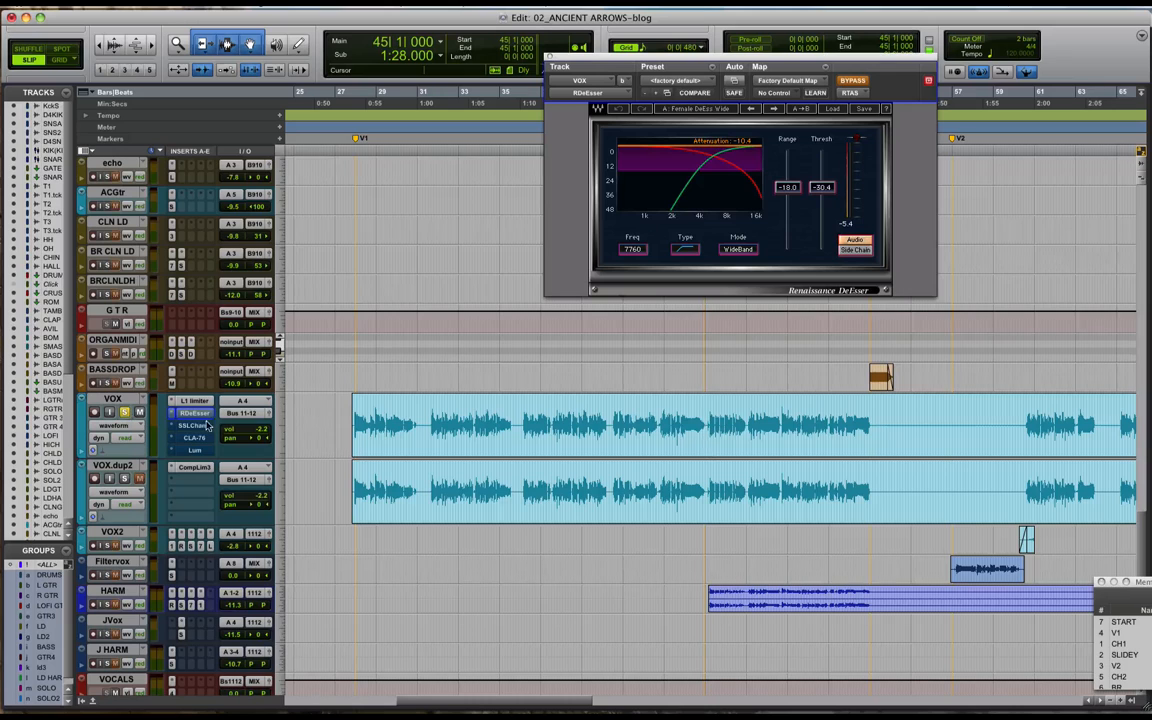
key("space")
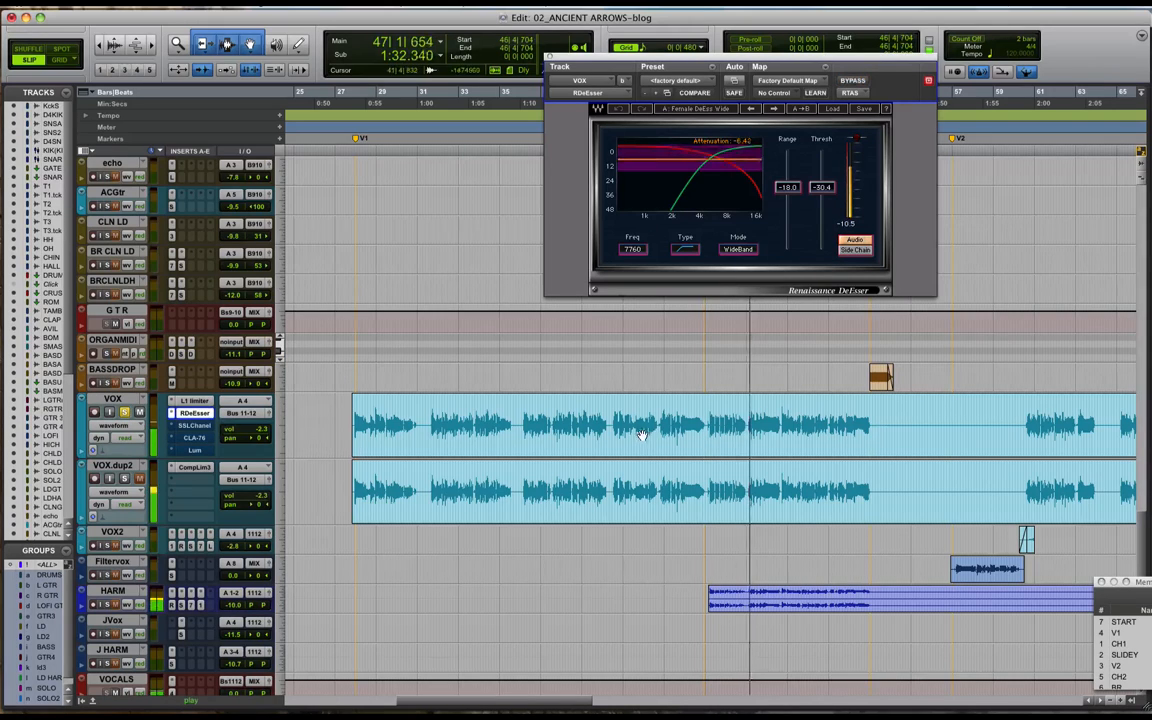
key("space")
Insert the mono De-Esser Dyn 3 as the second insert on VOX.dup2 and load its Female De-Ess preset.
left_click(186, 484)
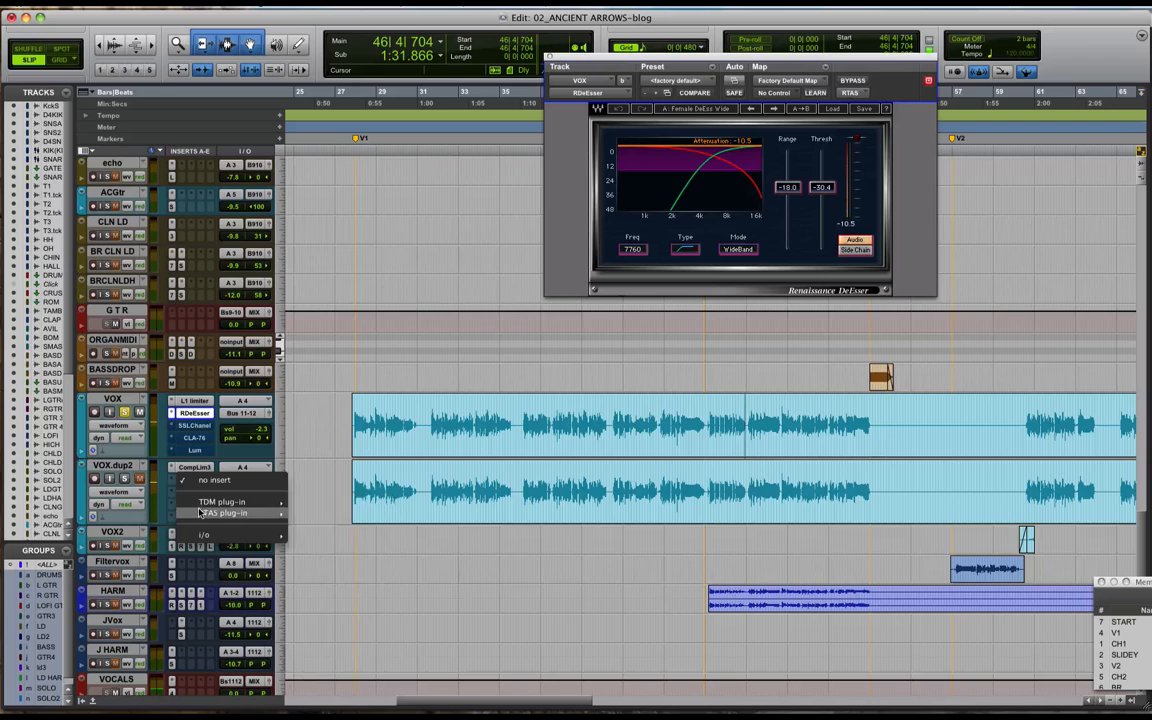
mouse_move(240, 513)
mouse_move(357, 589)
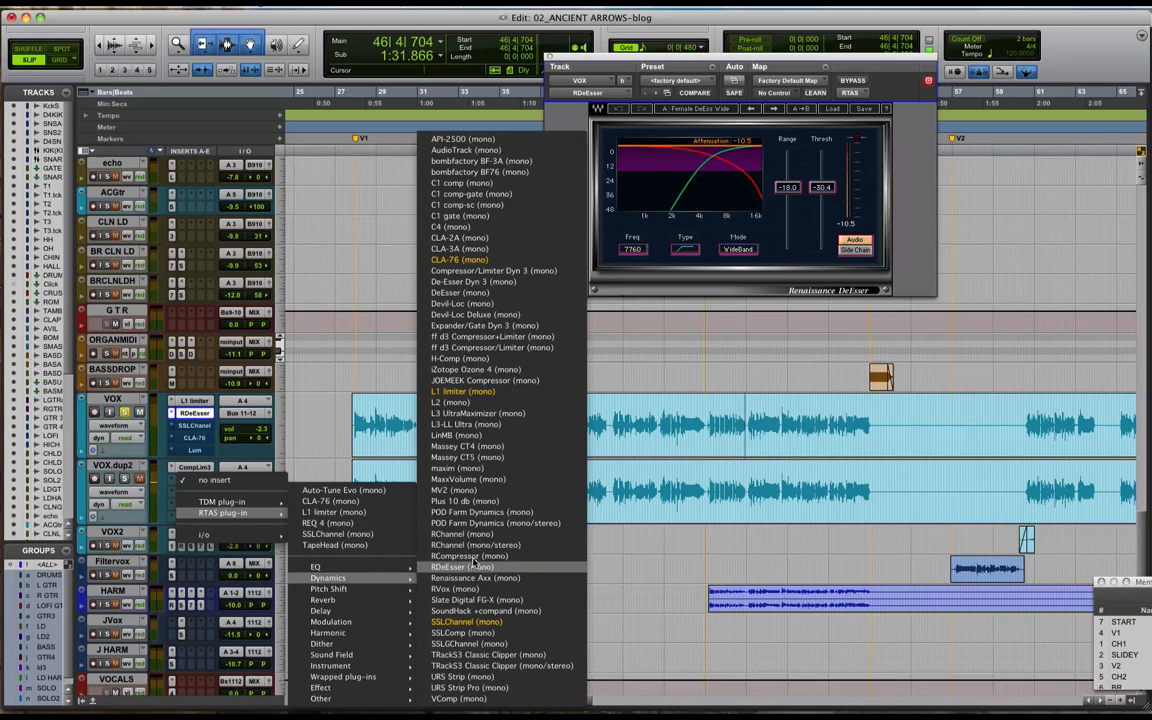
left_click(505, 281)
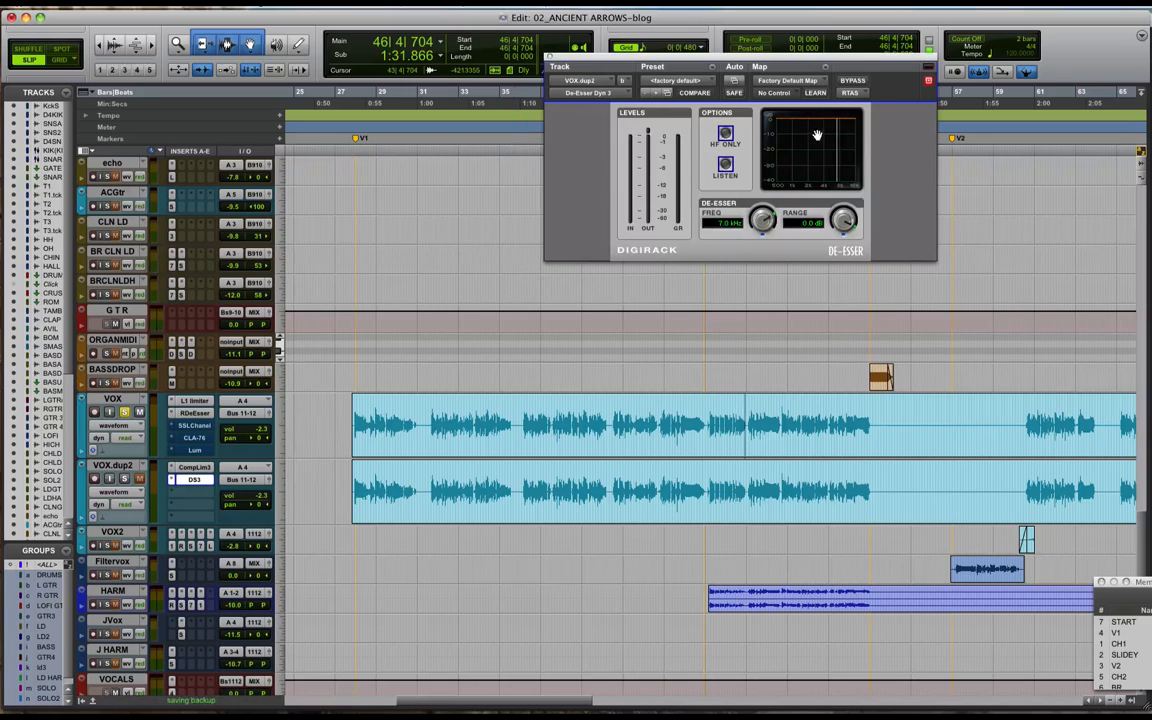
left_click(690, 83)
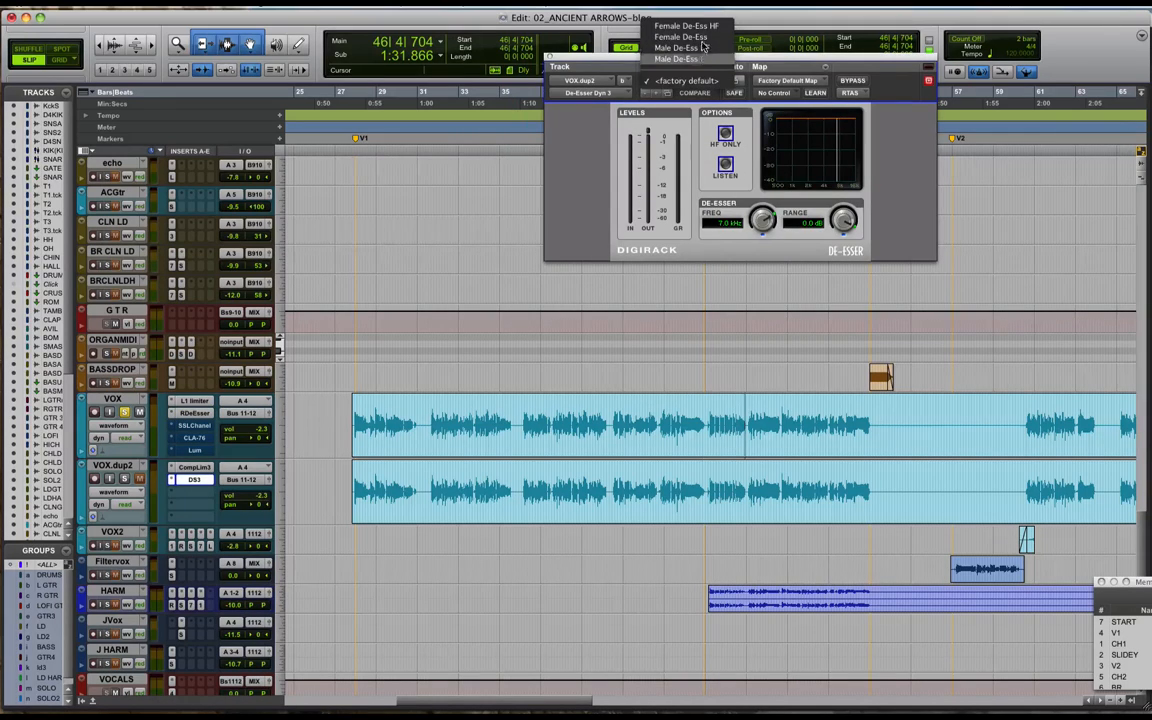
left_click(702, 39)
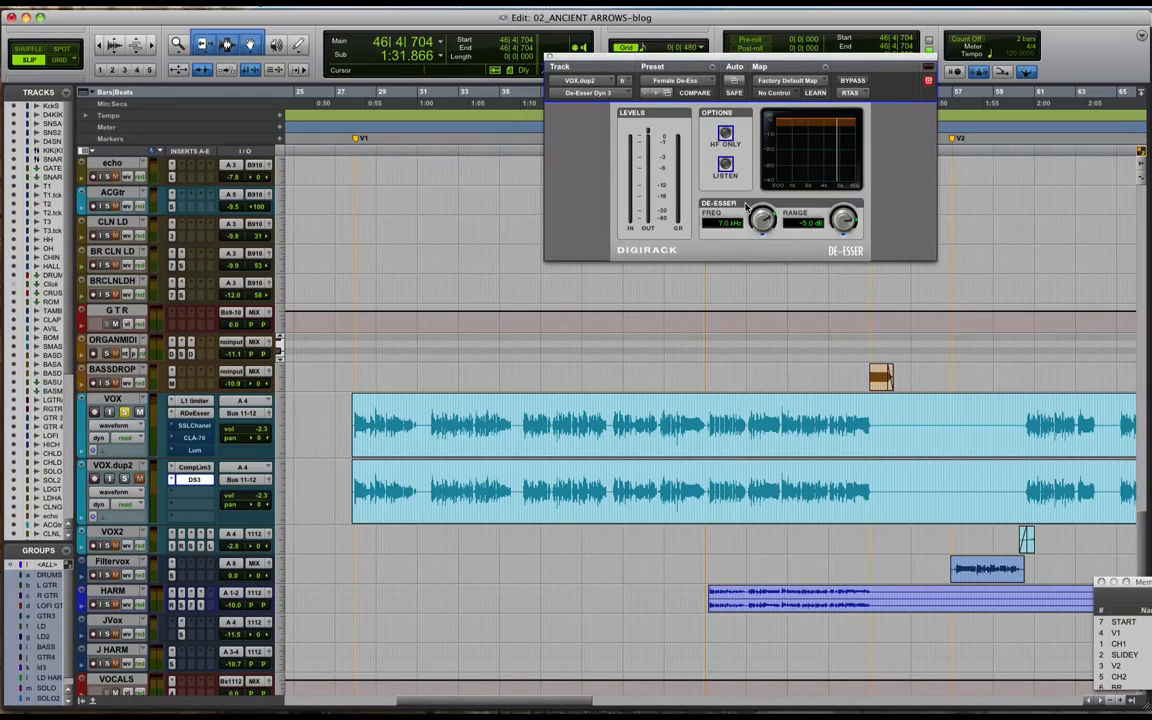
Show VOX's RDeEsser beside the VOX.dup2 de-esser and set the latter's frequency to 7.8 kHz and range to -3 dB.
left_click(185, 413)
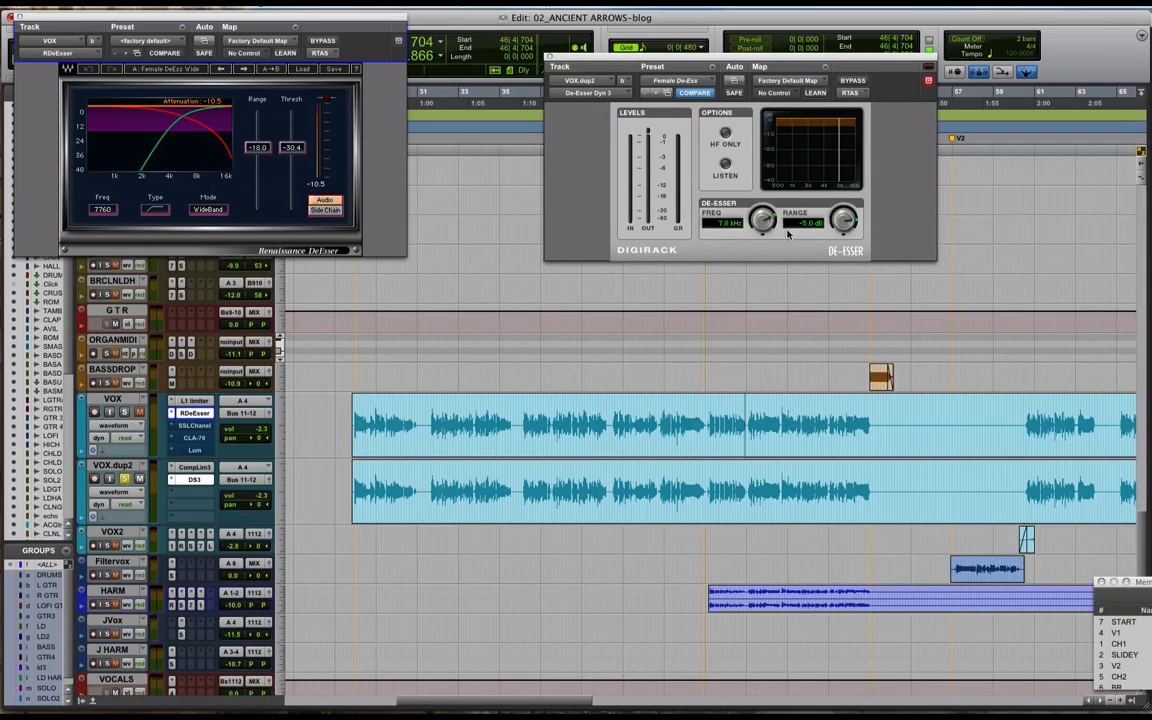
key("space")
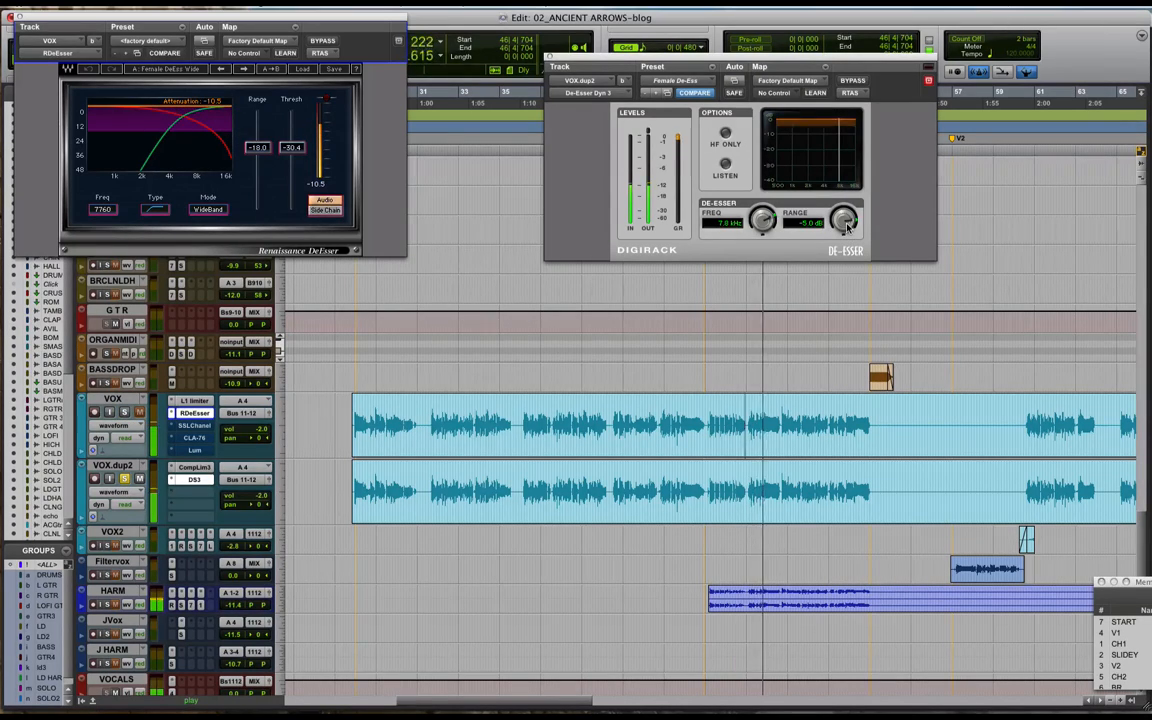
left_click_drag(846, 226, 843, 224)
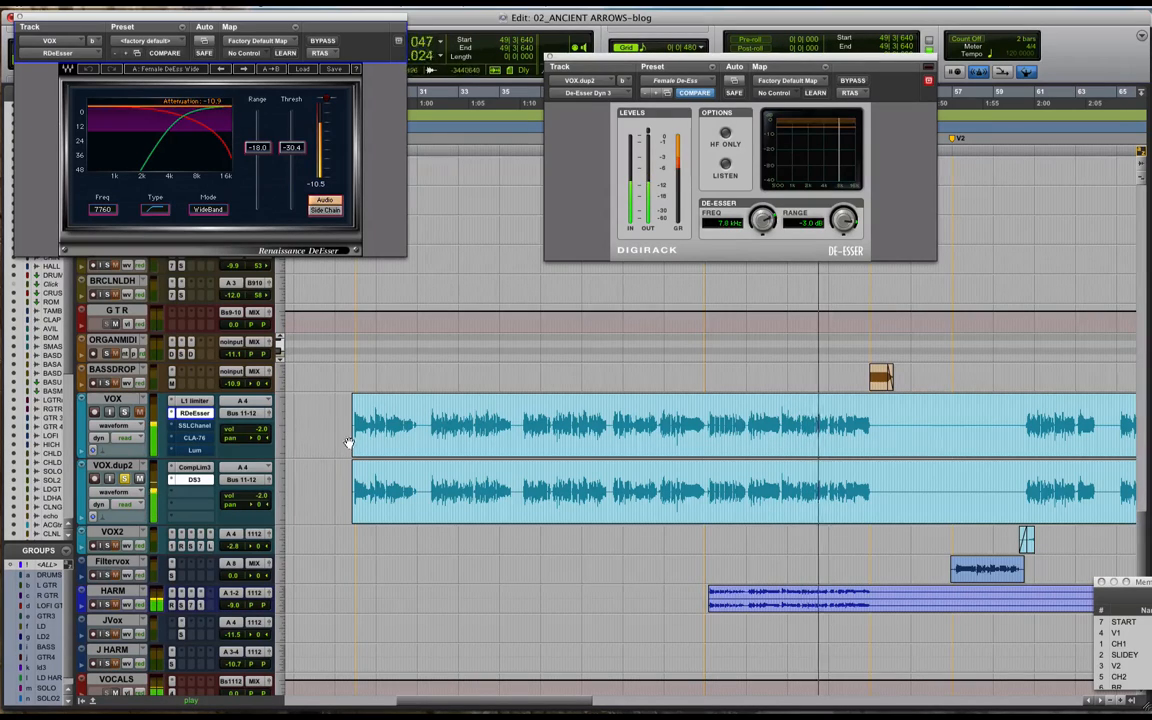
key("space")
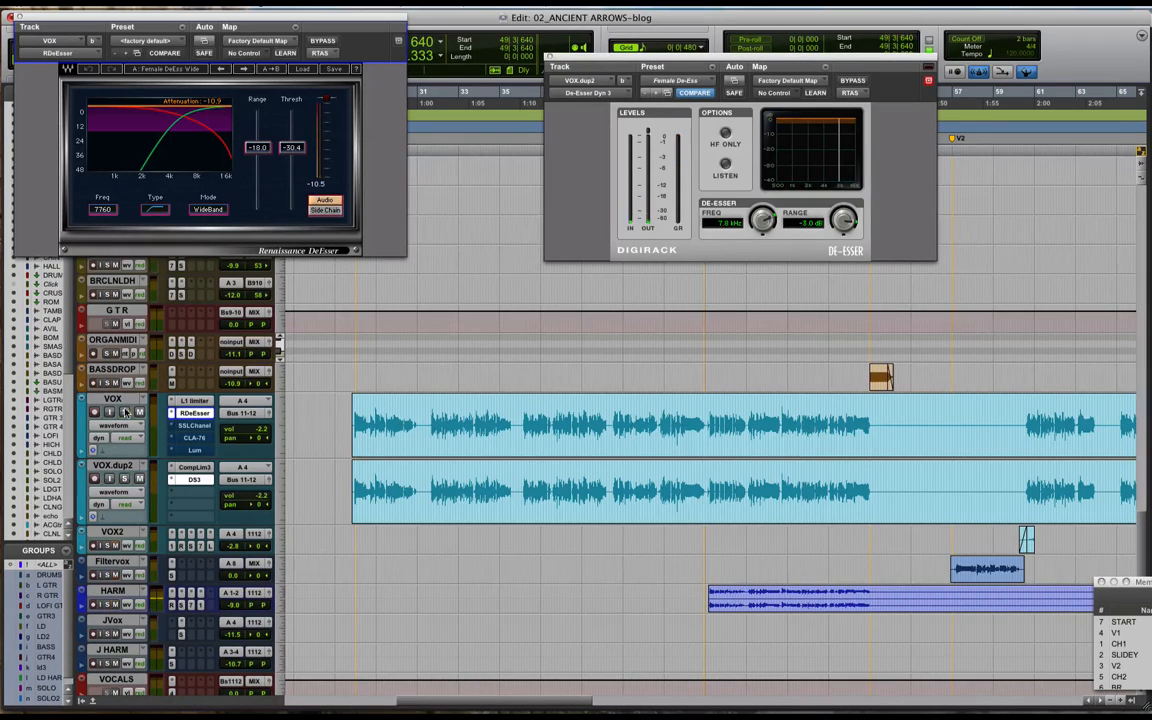
Audition VOX, set the VOX.dup2 de-esser's range to -2 dB, and replay VOX.dup2 for comparison.
key("space")
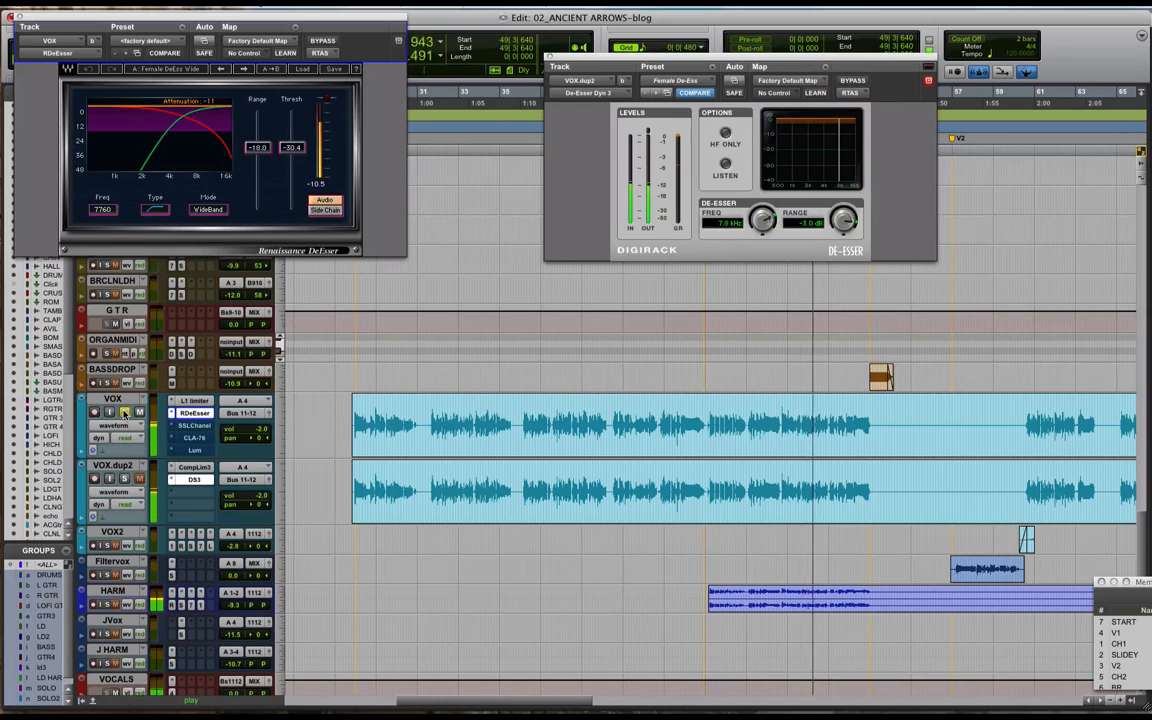
key("space")
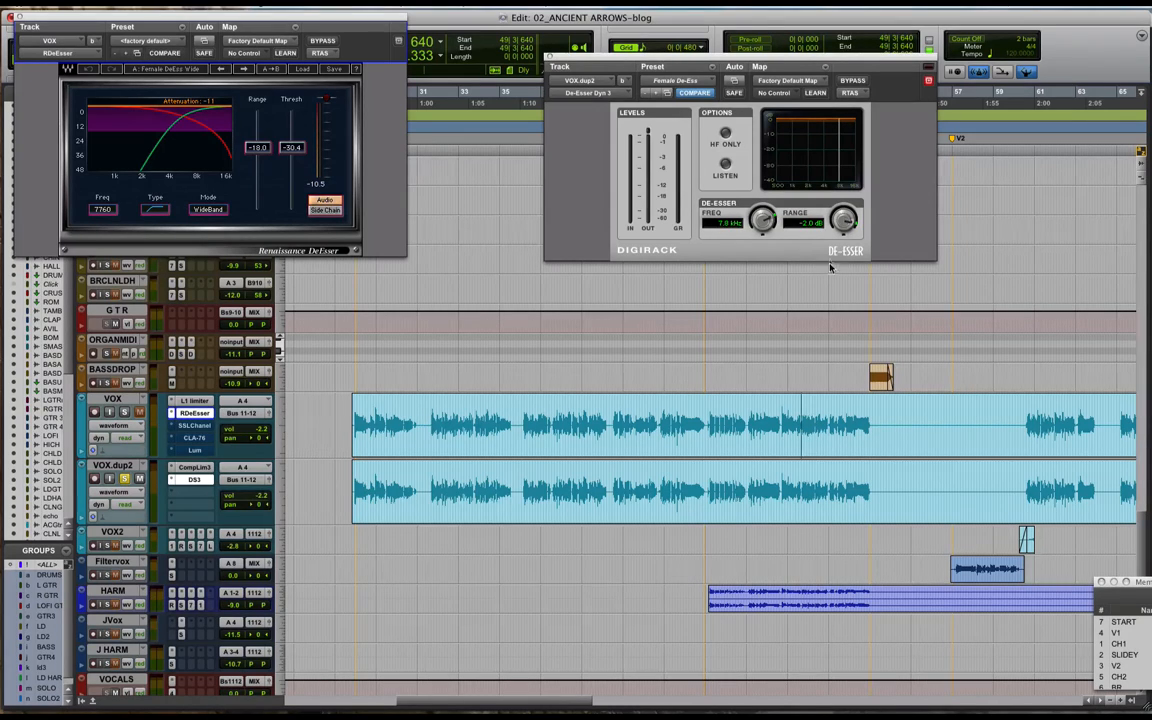
key("space")
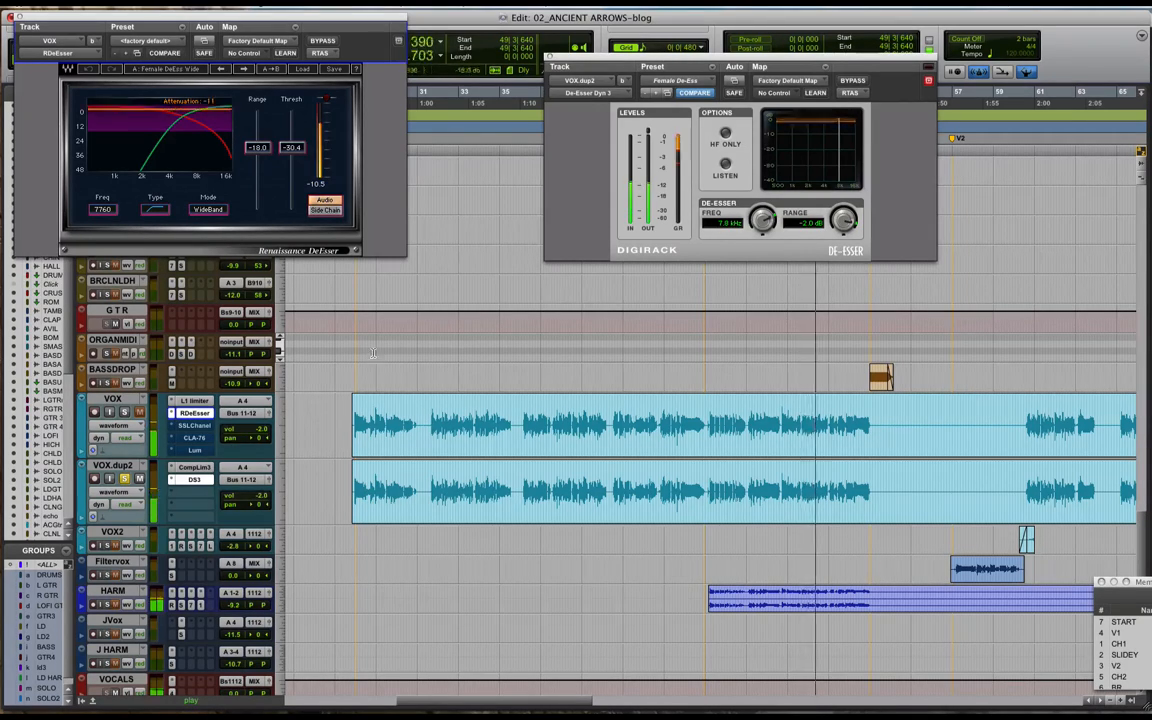
key("space")
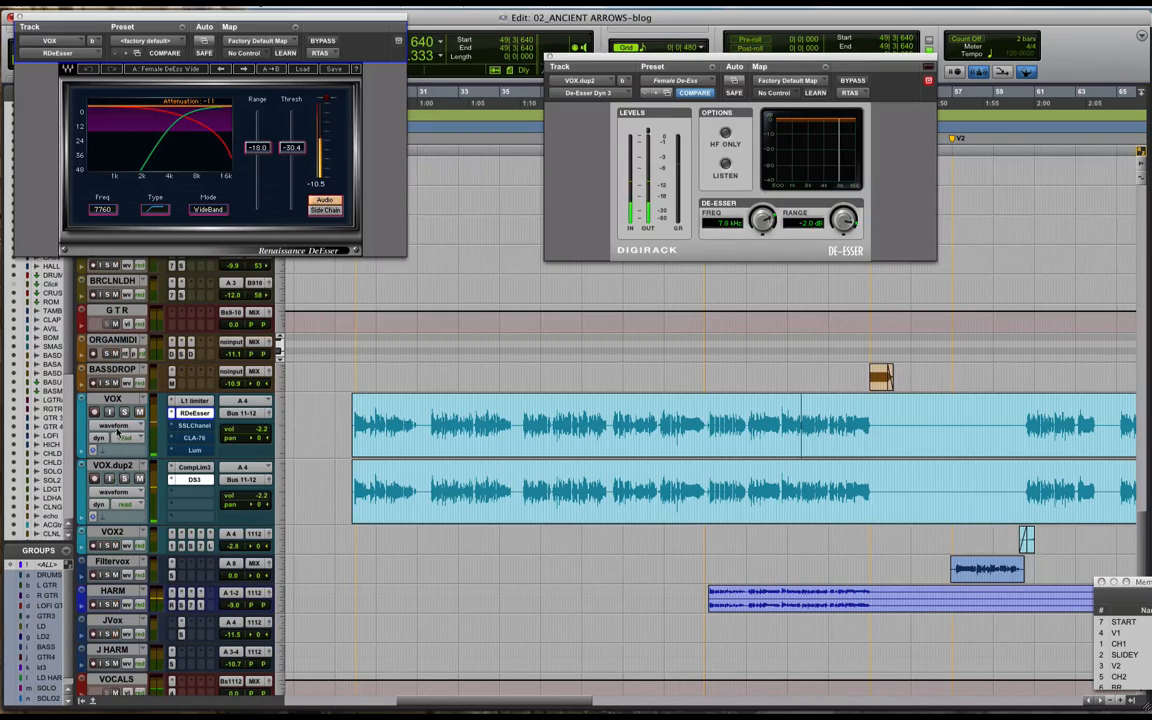
Alternate solo between VOX and VOX.dup2 during playback and set the VOX.dup2 de-esser's range to -2.6 dB.
left_click(125, 413)
key("space")
key("space")
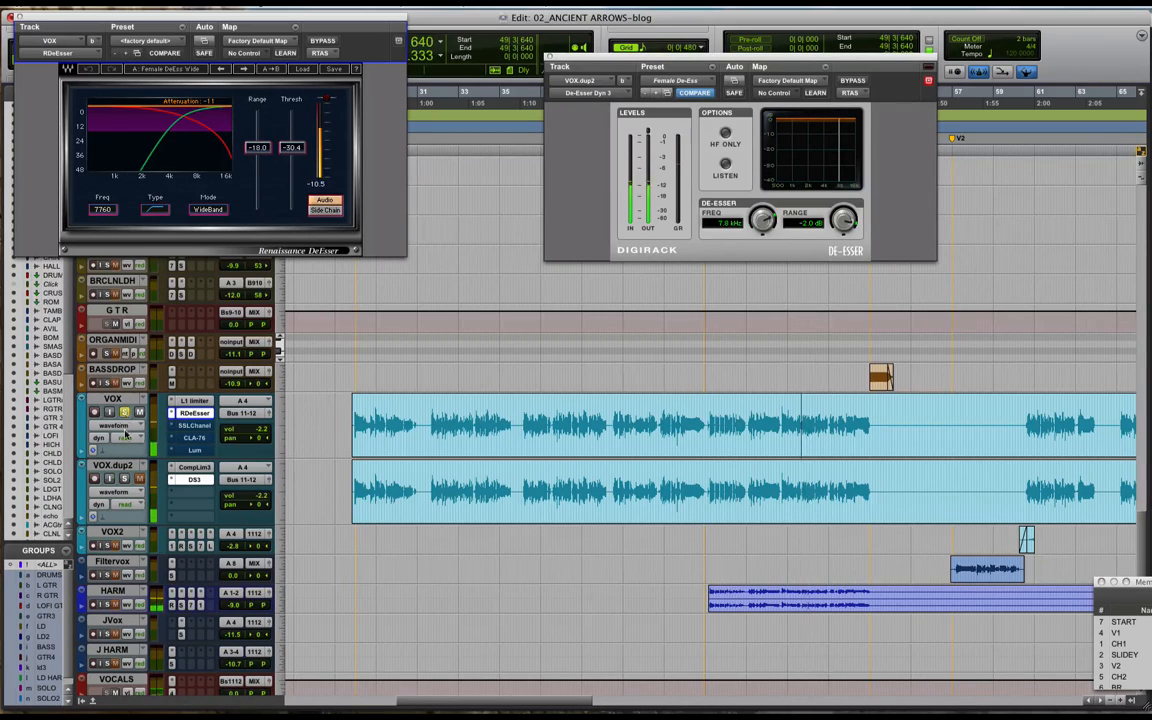
left_click(125, 413)
left_click(125, 479)
key("space")
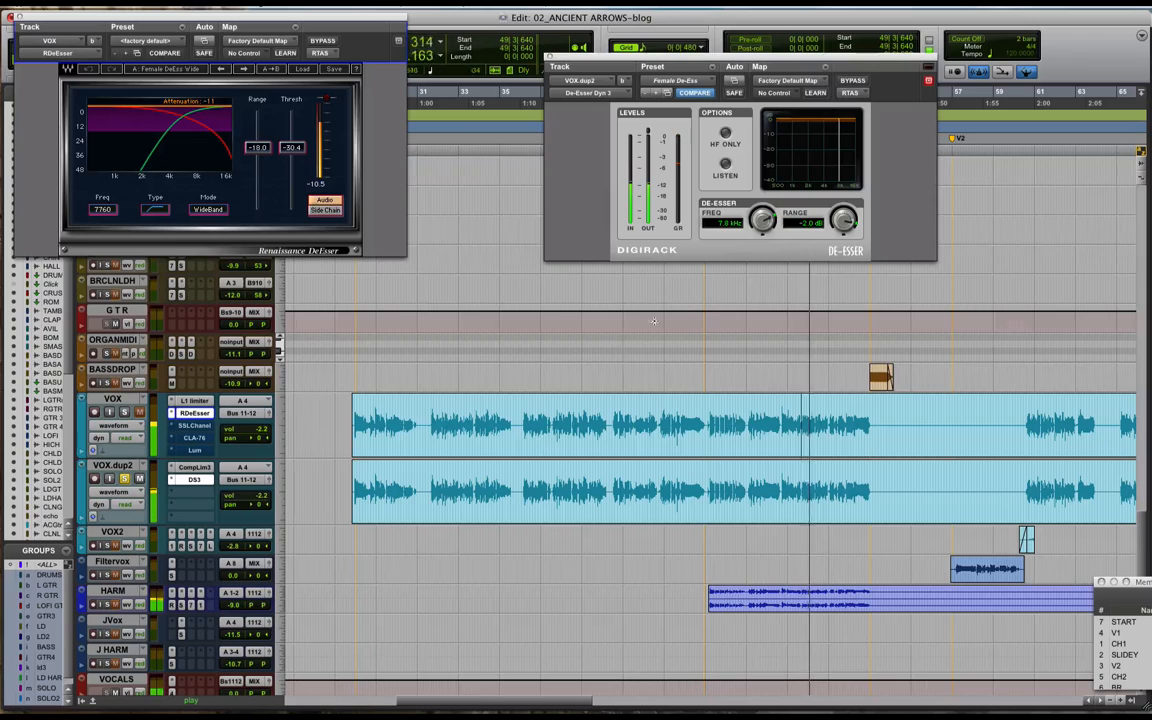
left_click_drag(846, 221, 846, 227)
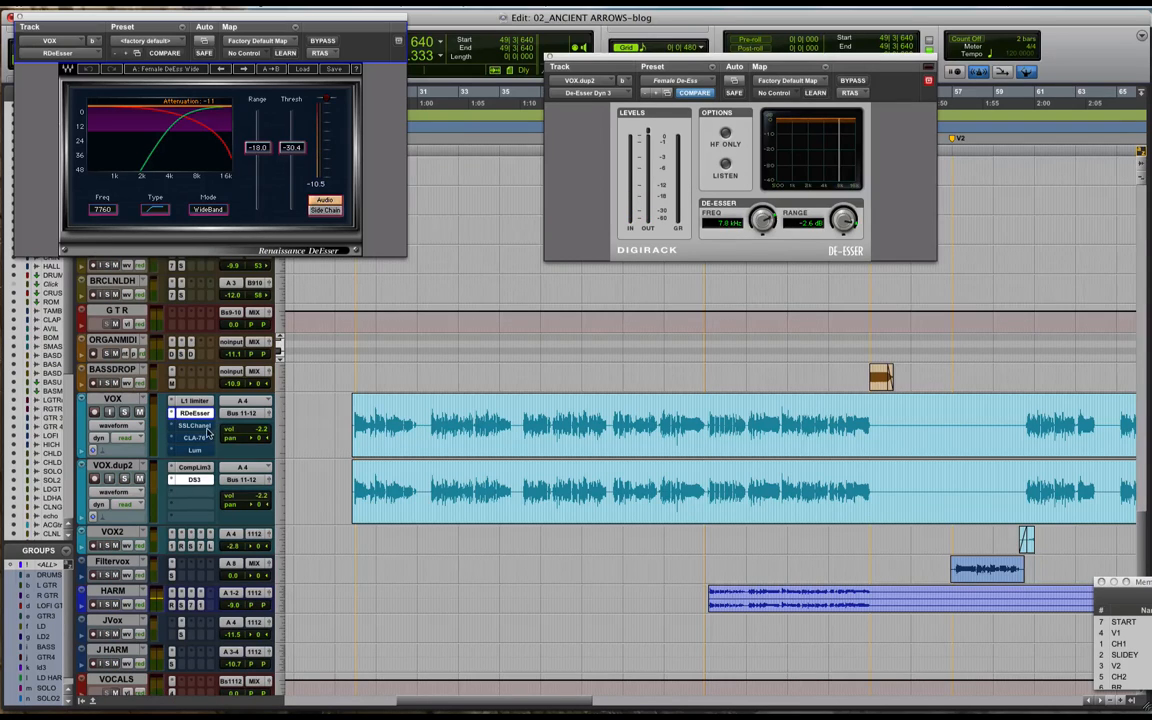
Replace the RDeEsser window with VOX's SSLChannel, bypass only its EQ section, and take the plug-in out of bypass.
left_click(19, 19)
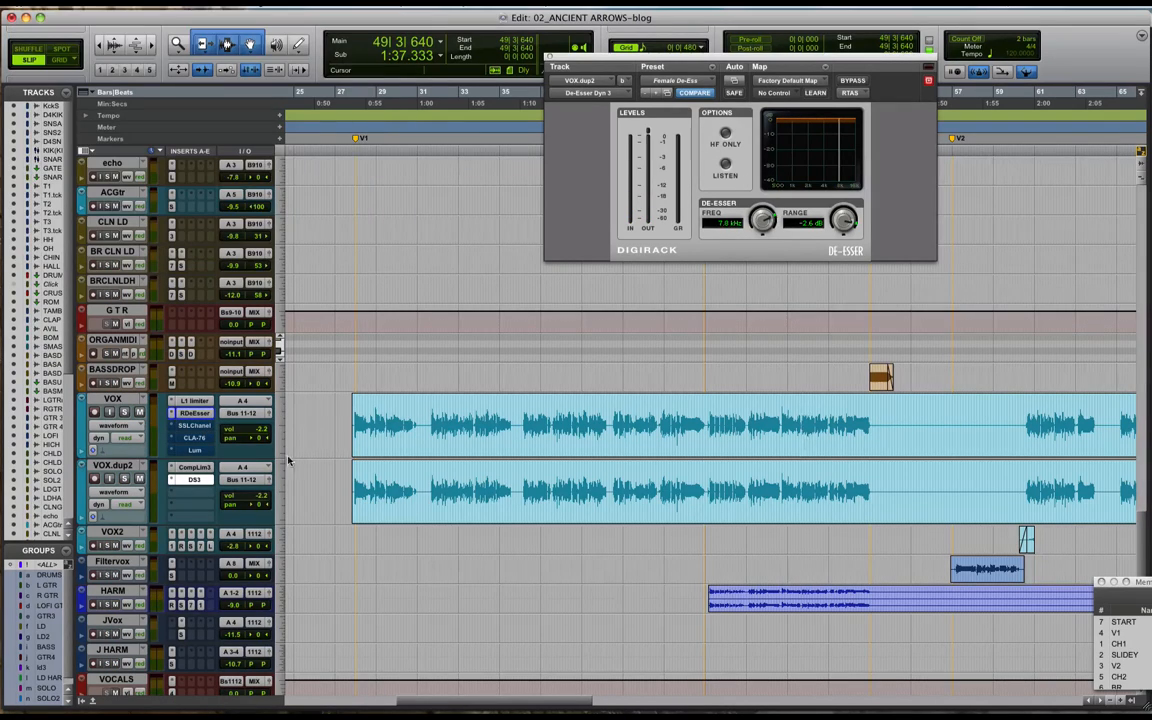
left_click(192, 426)
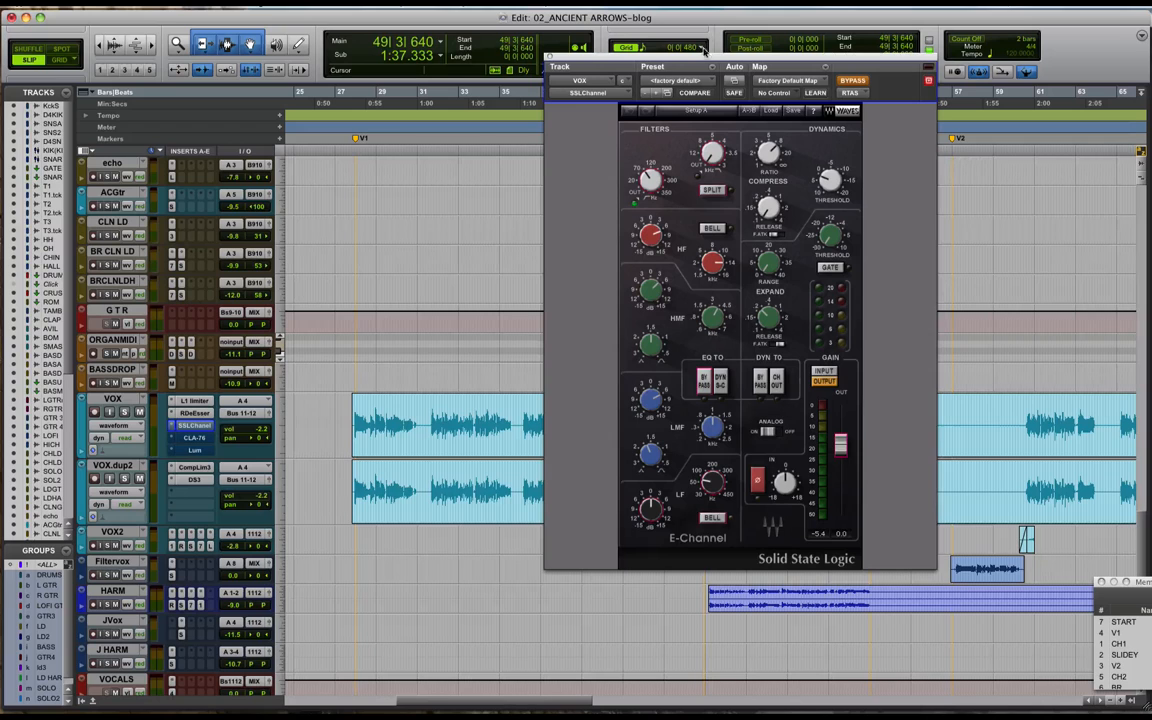
left_click_drag(702, 60, 369, 16)
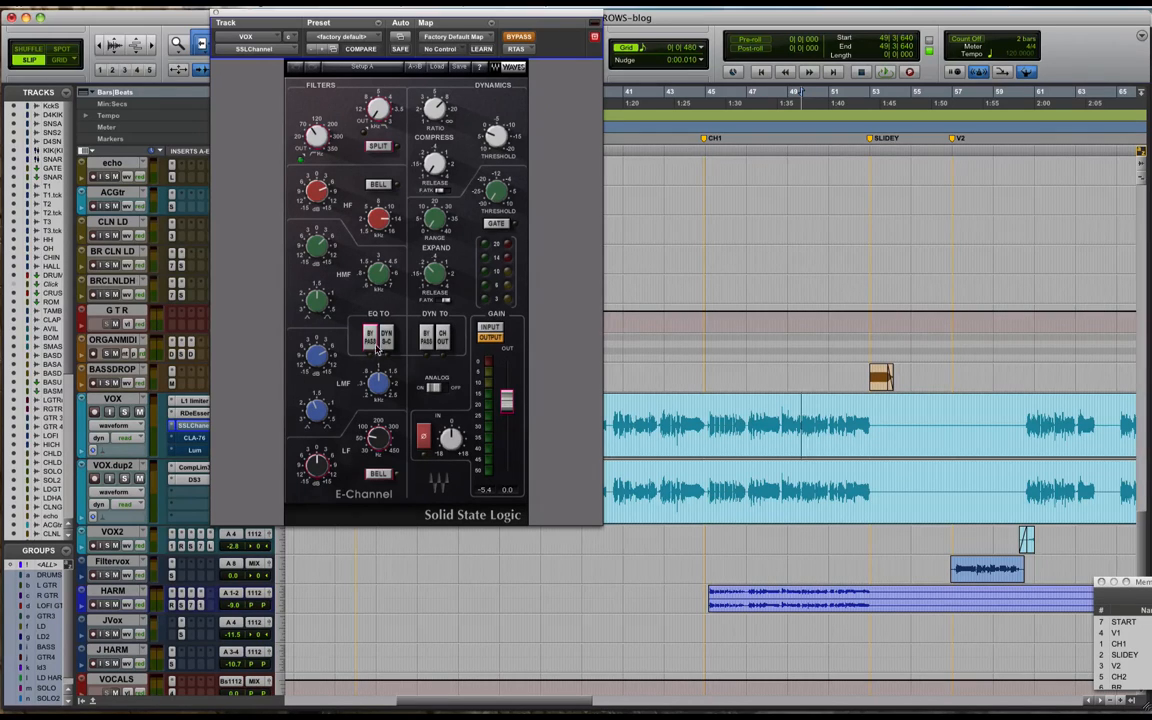
left_click(516, 37)
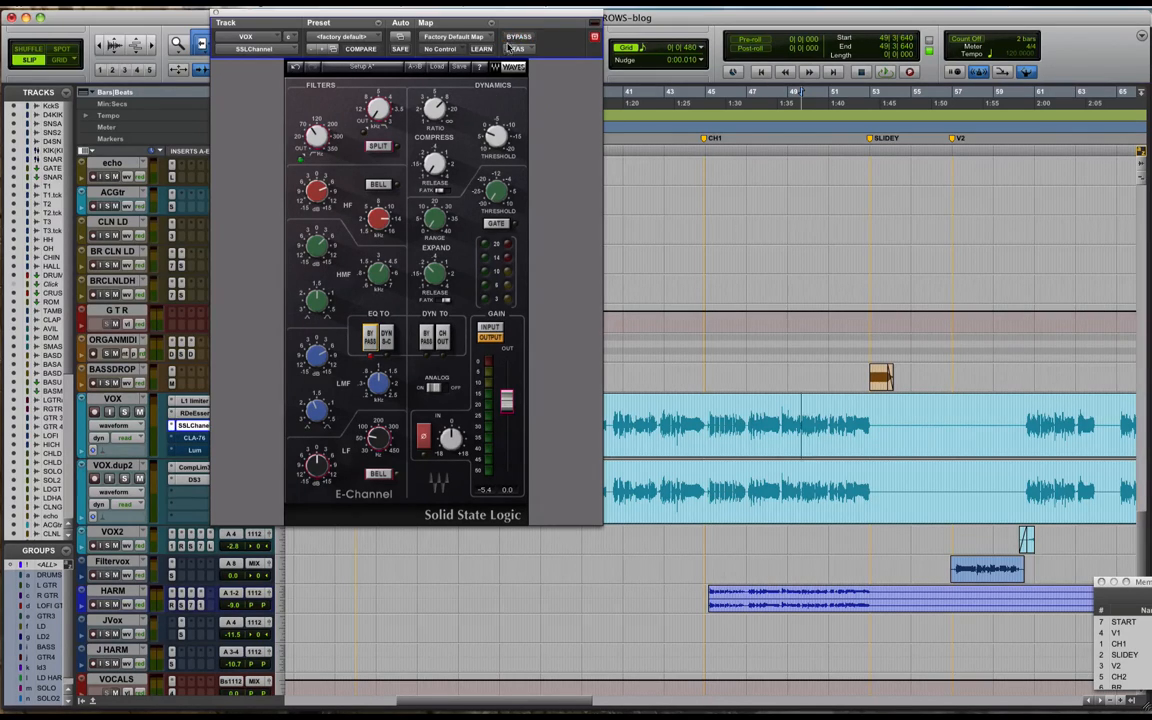
Solo VOX and play the chorus to audition the SSLChannel's compression.
left_click(124, 411)
key("space")
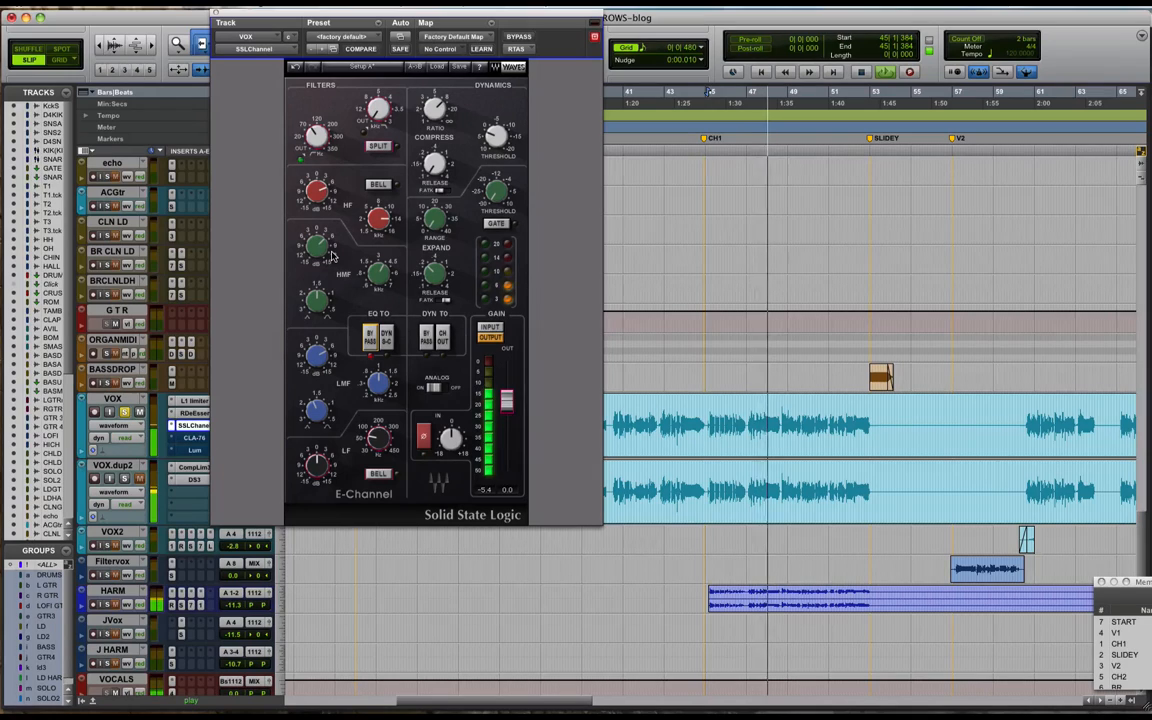
key("space")
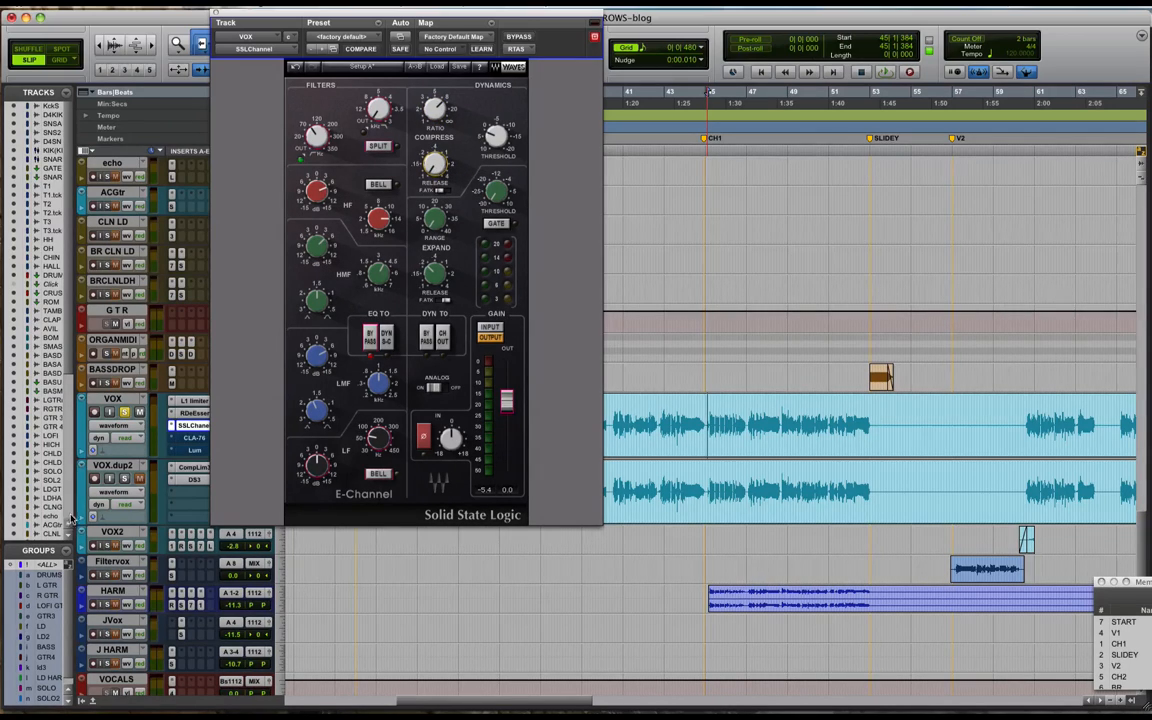
Insert the mono Compressor/Limiter Dyn 3 as the third insert on VOX.dup2.
left_click(191, 497)
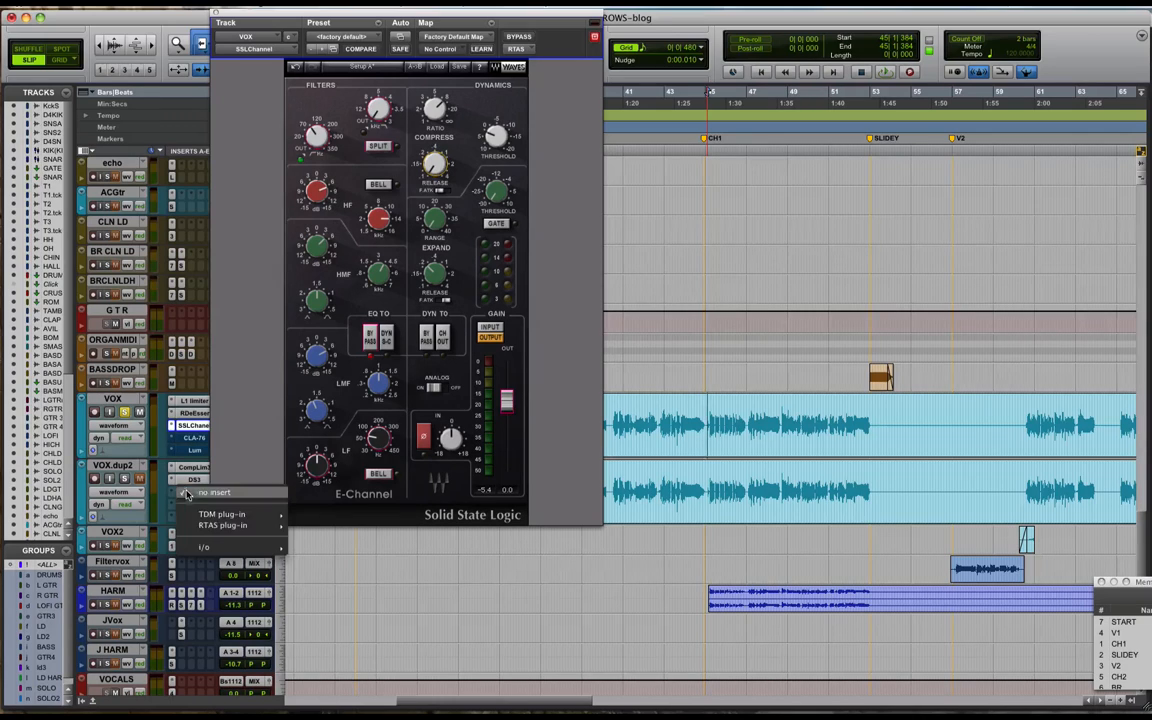
mouse_move(240, 525)
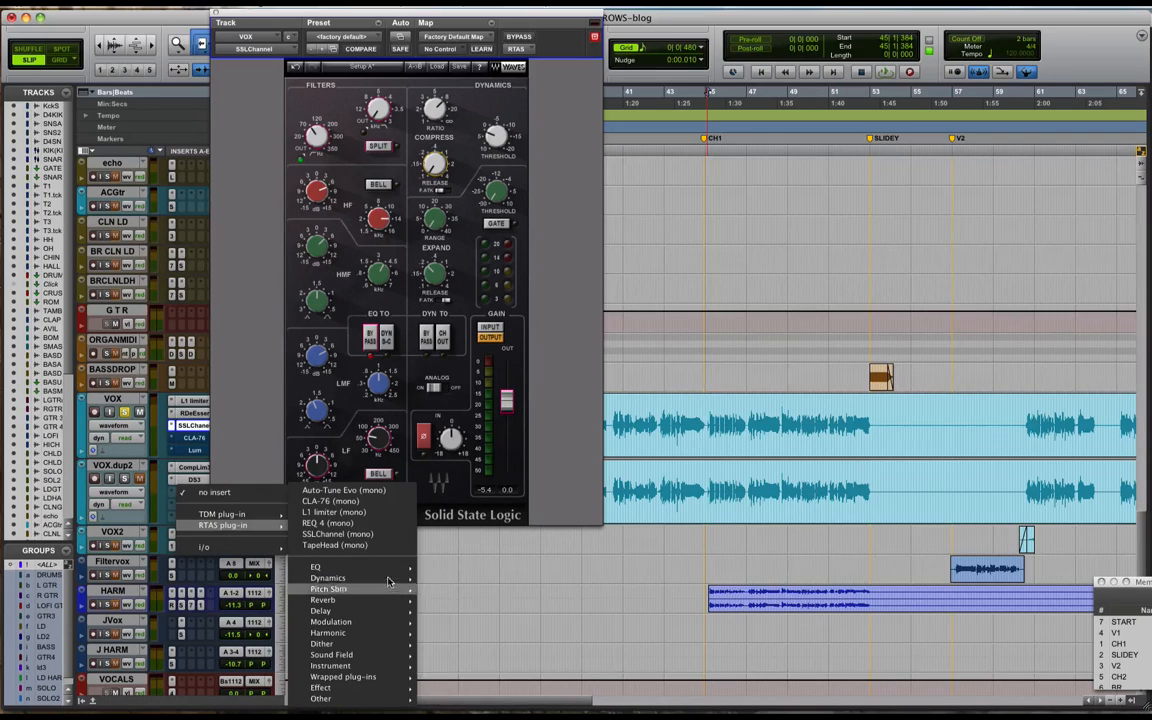
mouse_move(380, 578)
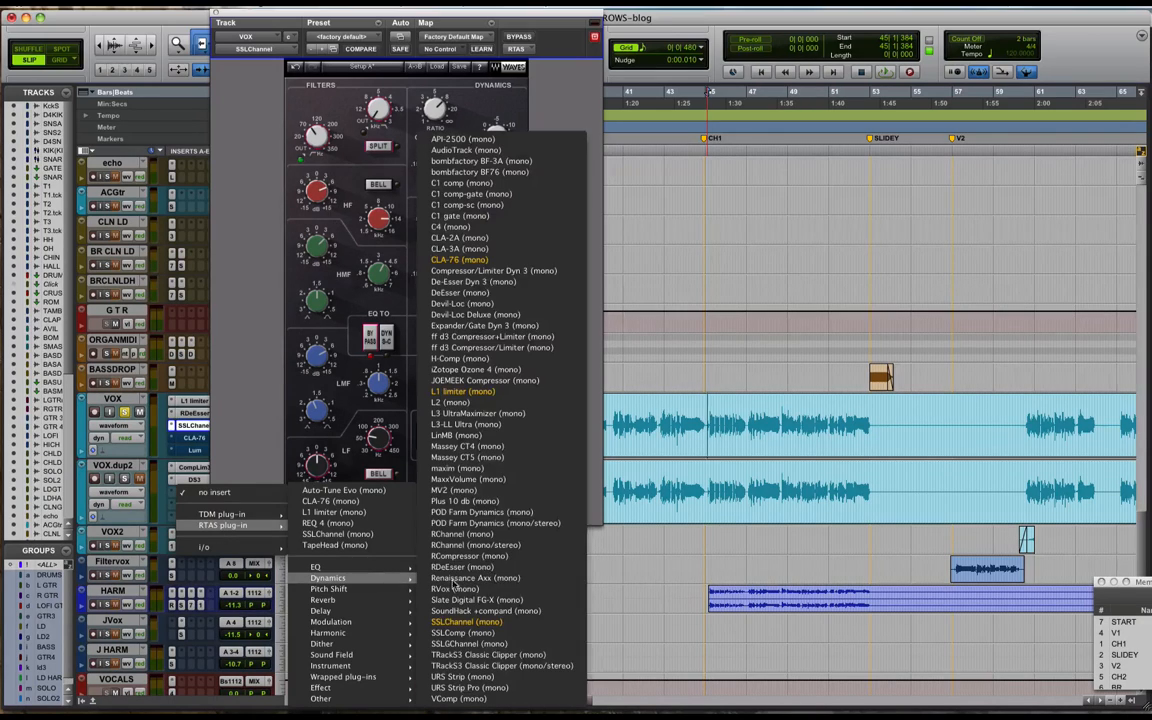
left_click(493, 270)
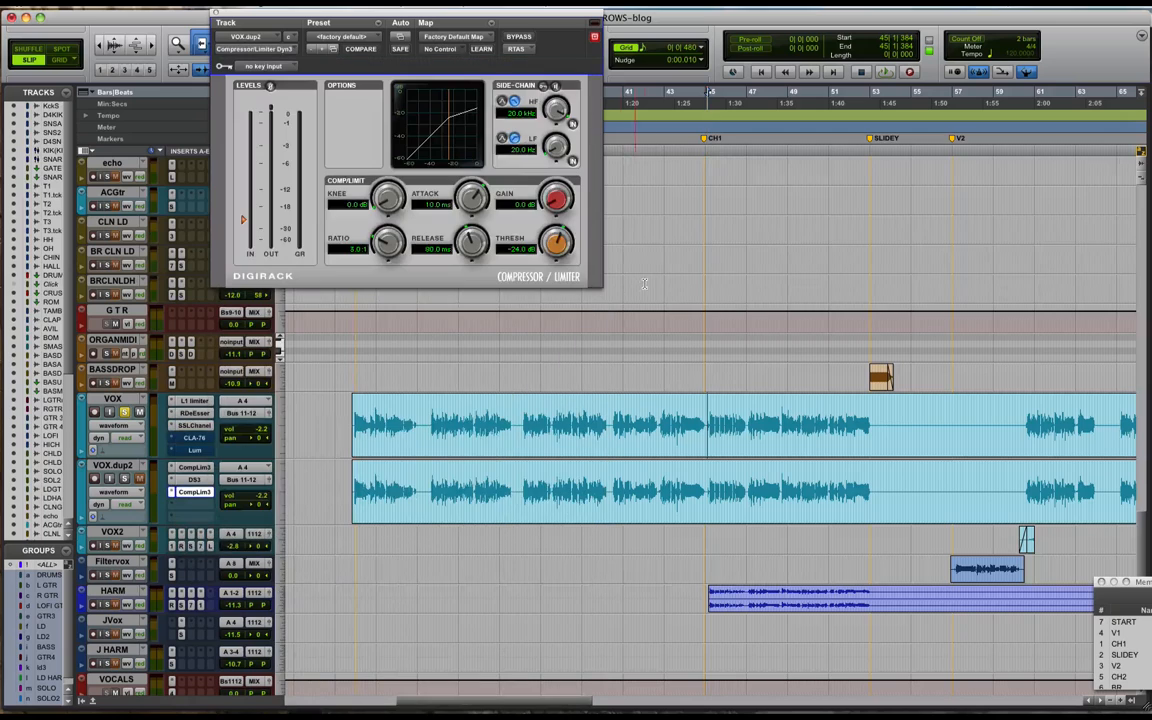
Load the Vocal Comp preset on VOX.dup2's compressor, then set the threshold to -19.5 dB and gain to 0.0 dB during playback.
left_click(357, 40)
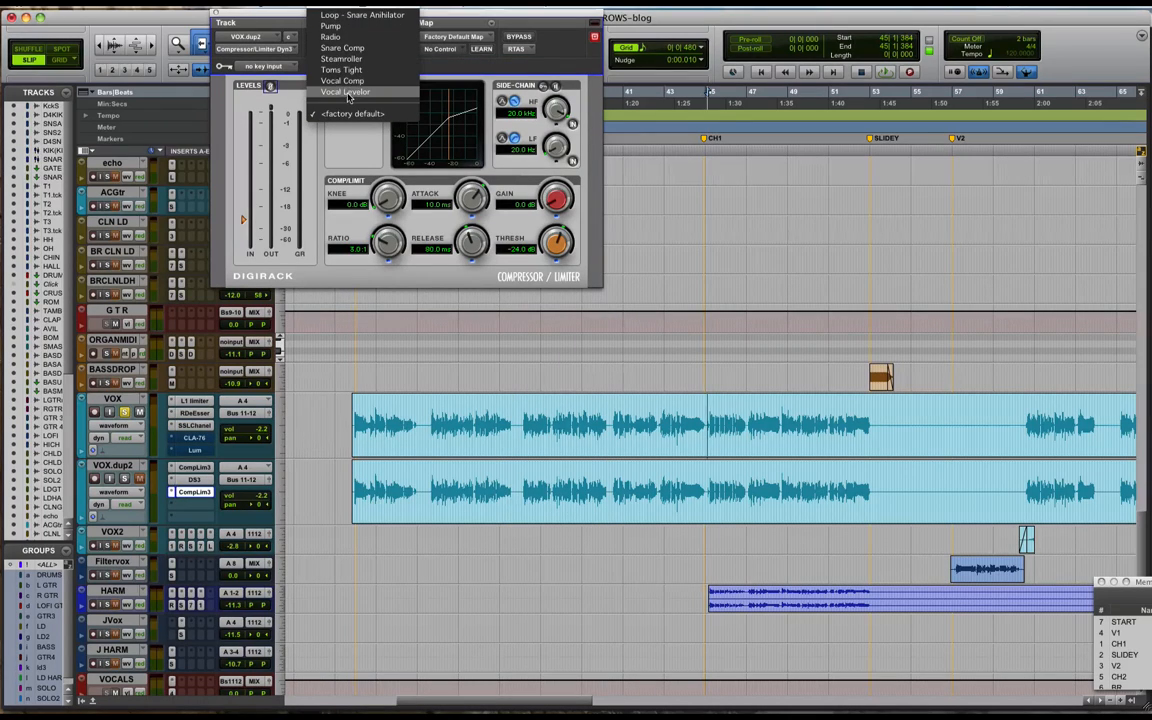
left_click(345, 81)
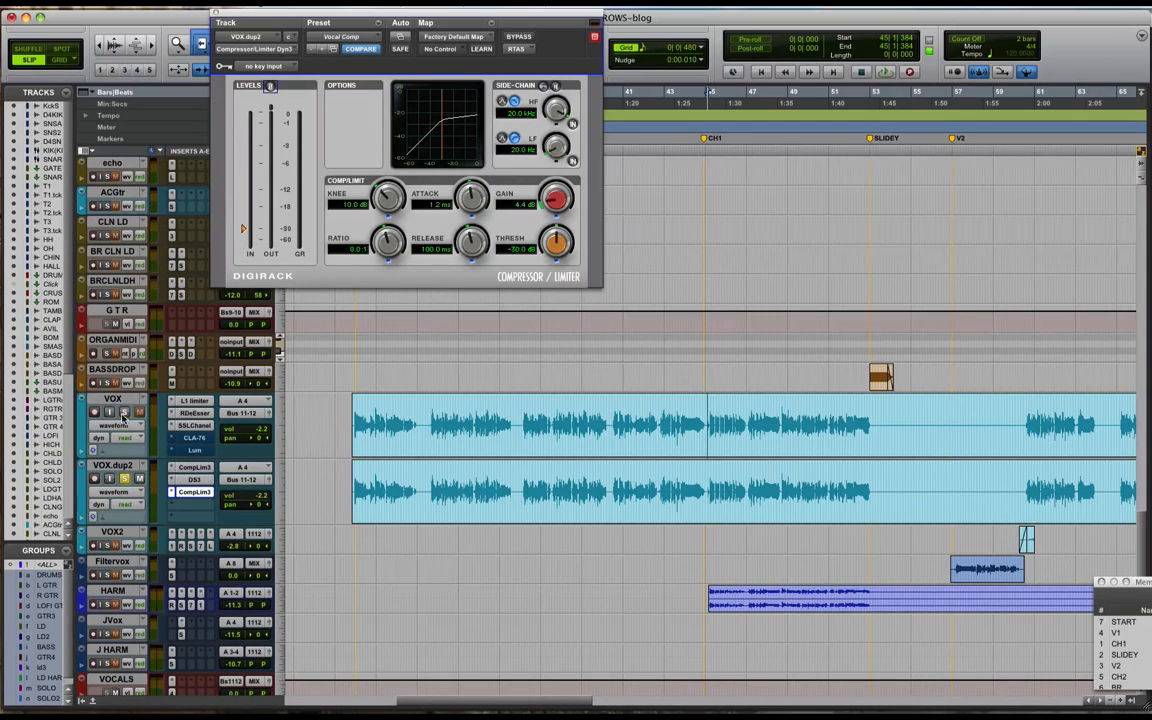
key("space")
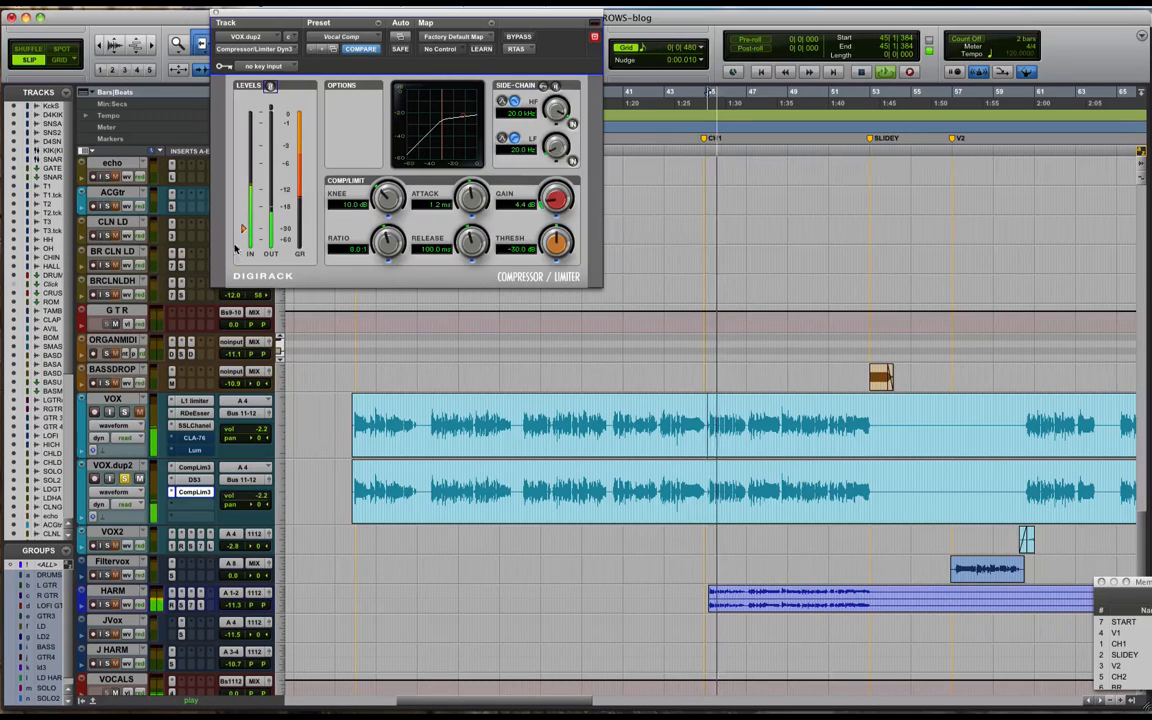
left_click_drag(243, 229, 243, 210)
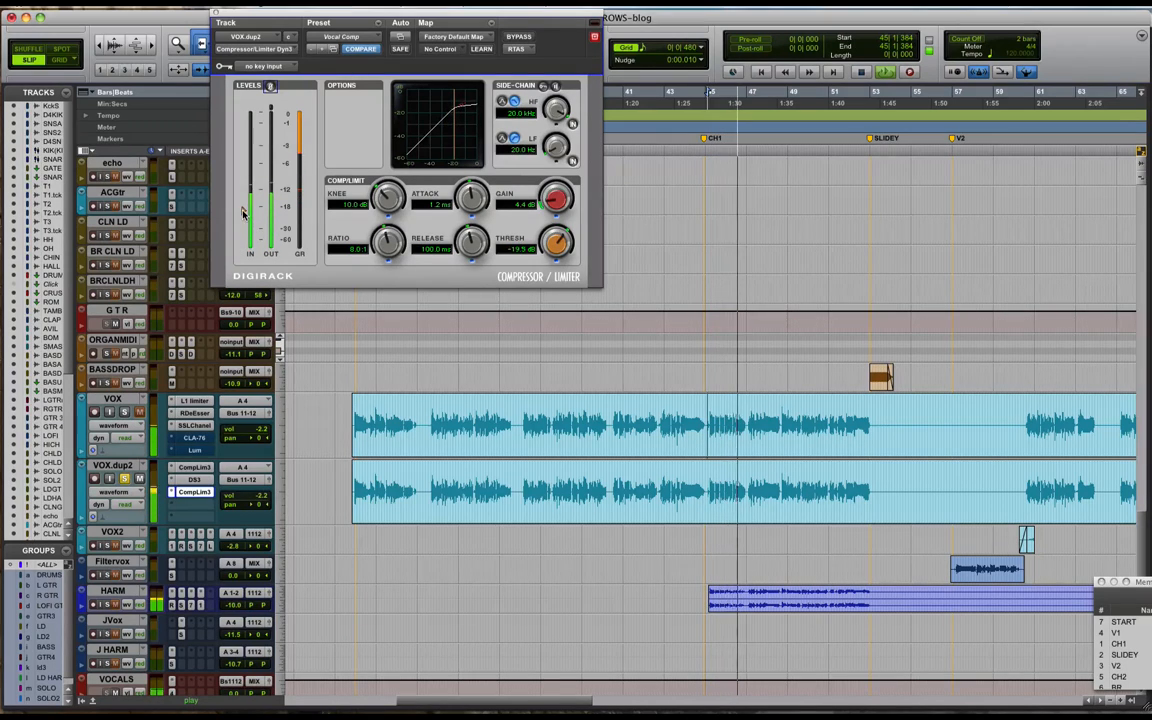
left_click_drag(525, 203, 493, 220)
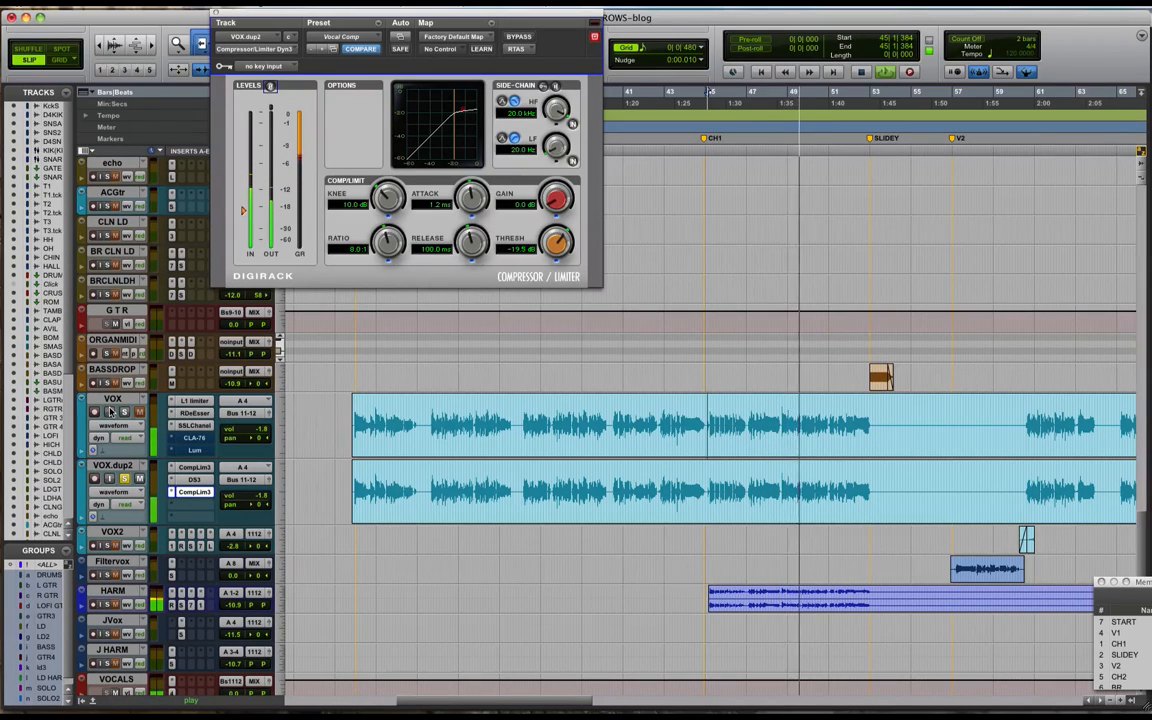
Play the chorus repeatedly, alternating solo between VOX and VOX.dup2 to compare their compression.
left_click(126, 477)
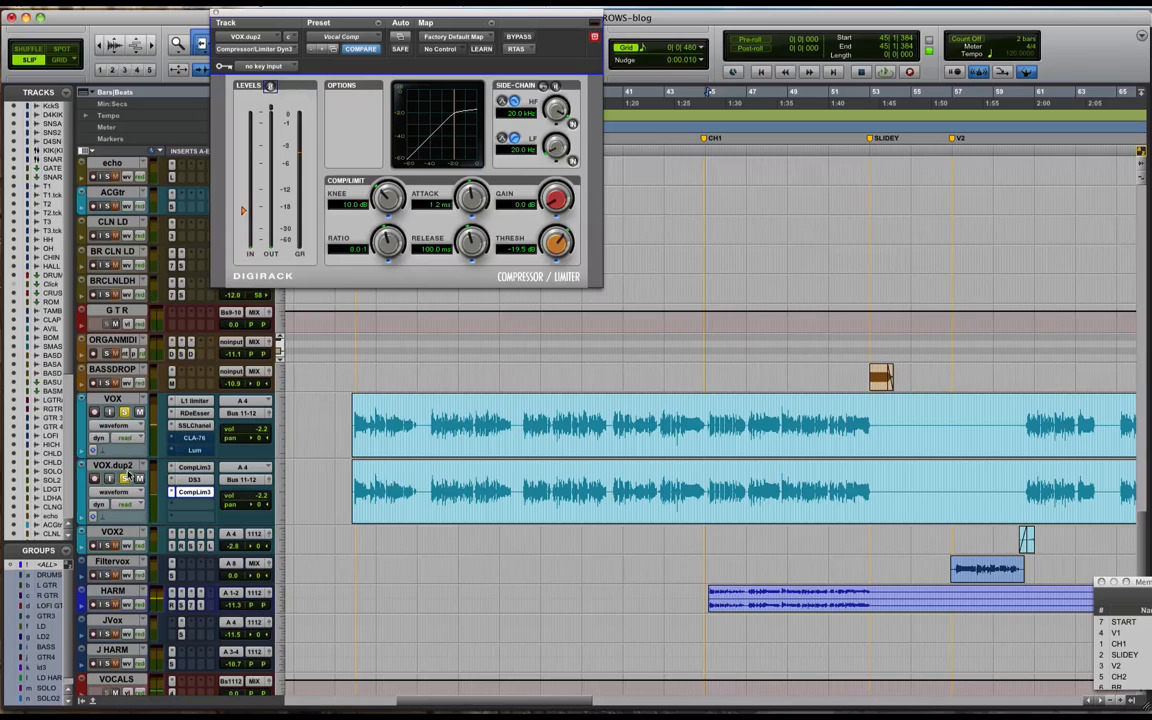
key("space")
key("space")
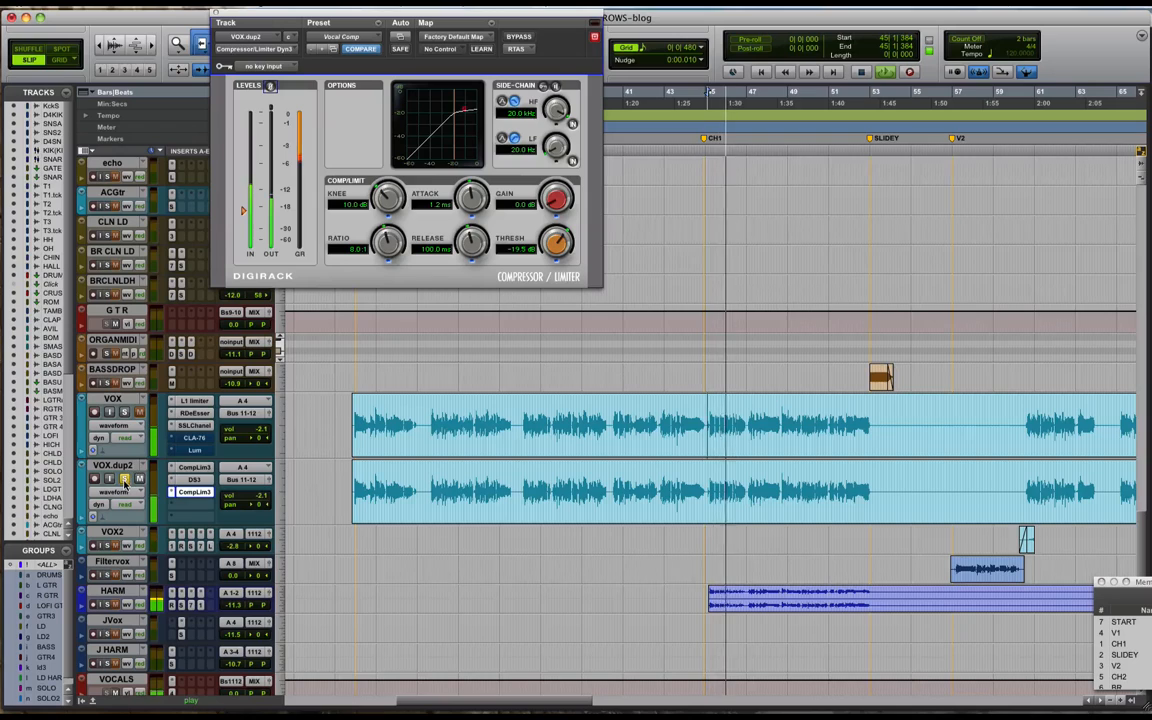
key("space")
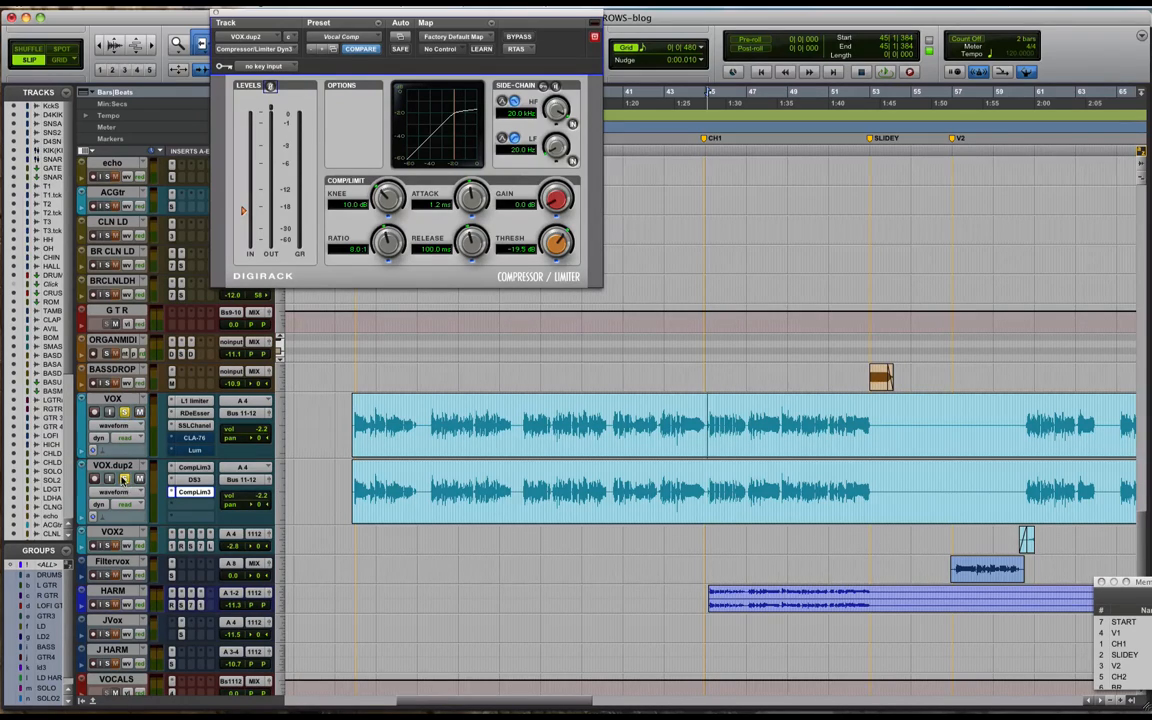
key("space")
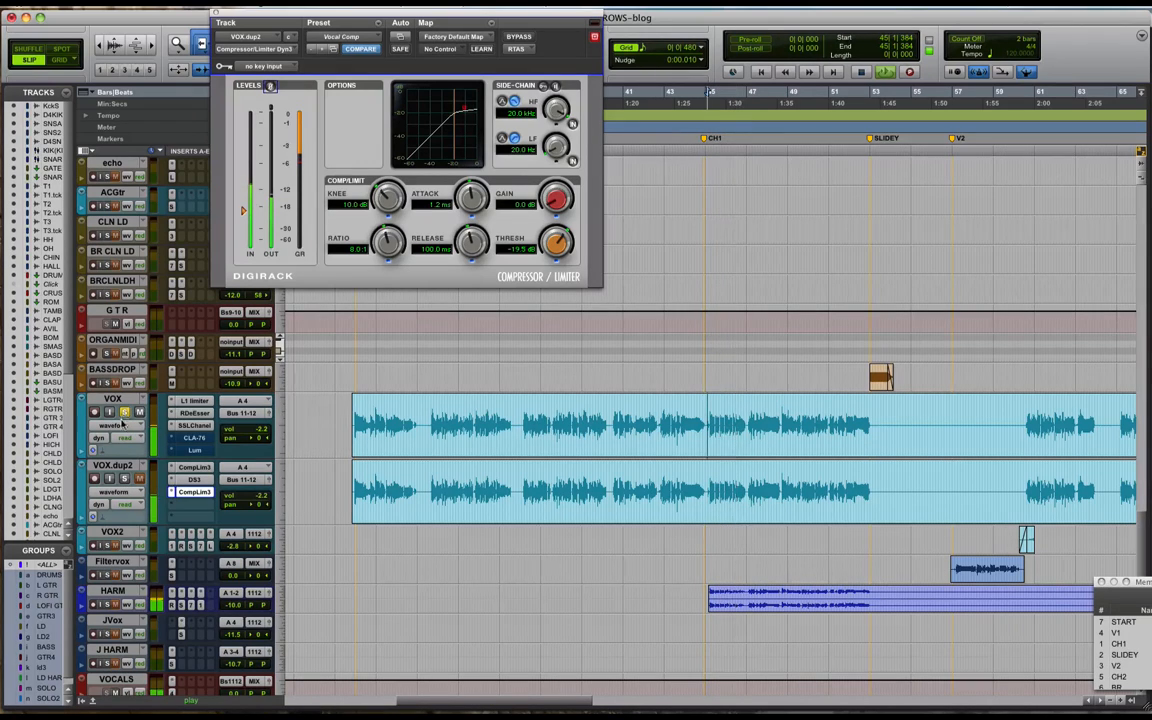
key("space")
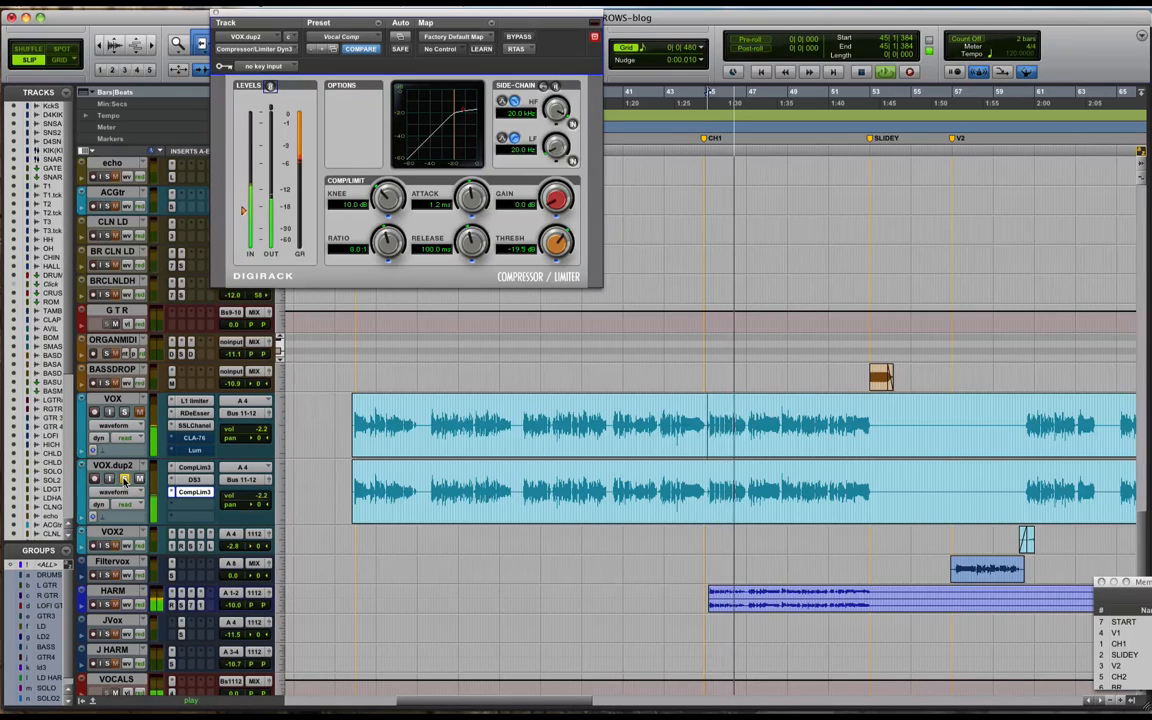
key("space")
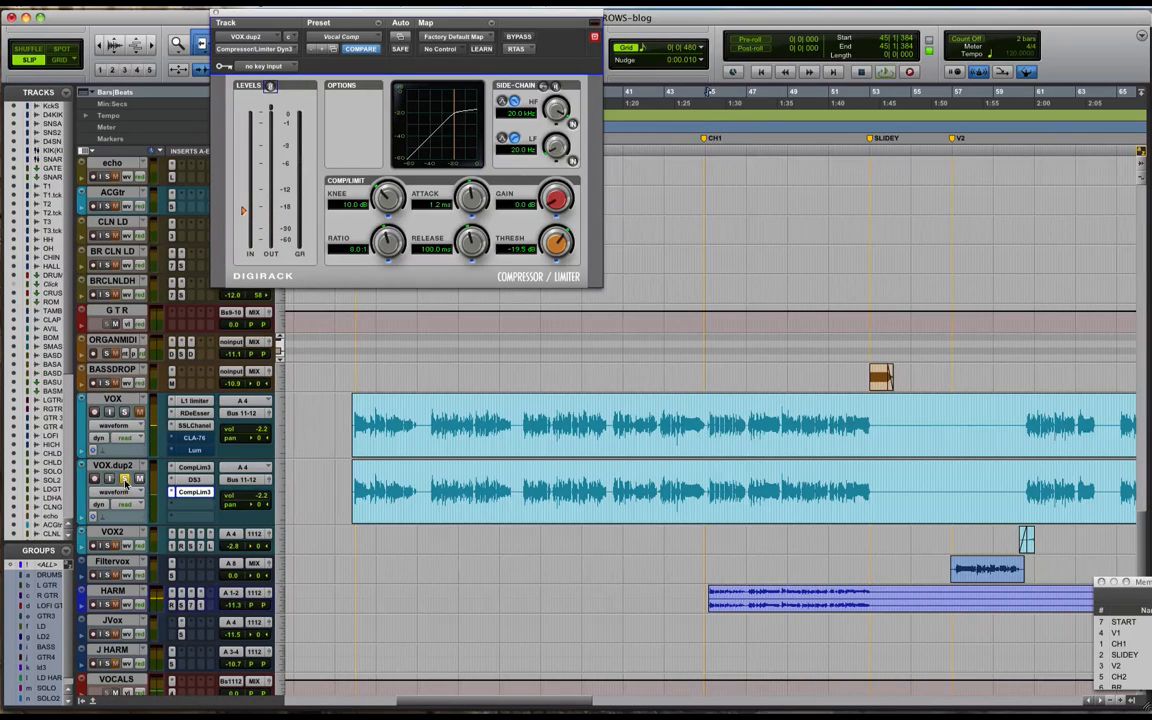
Open VOX's SSLChannel, take its EQ section out of bypass, and play the soloed VOX chorus to hear the EQ.
left_click(188, 439)
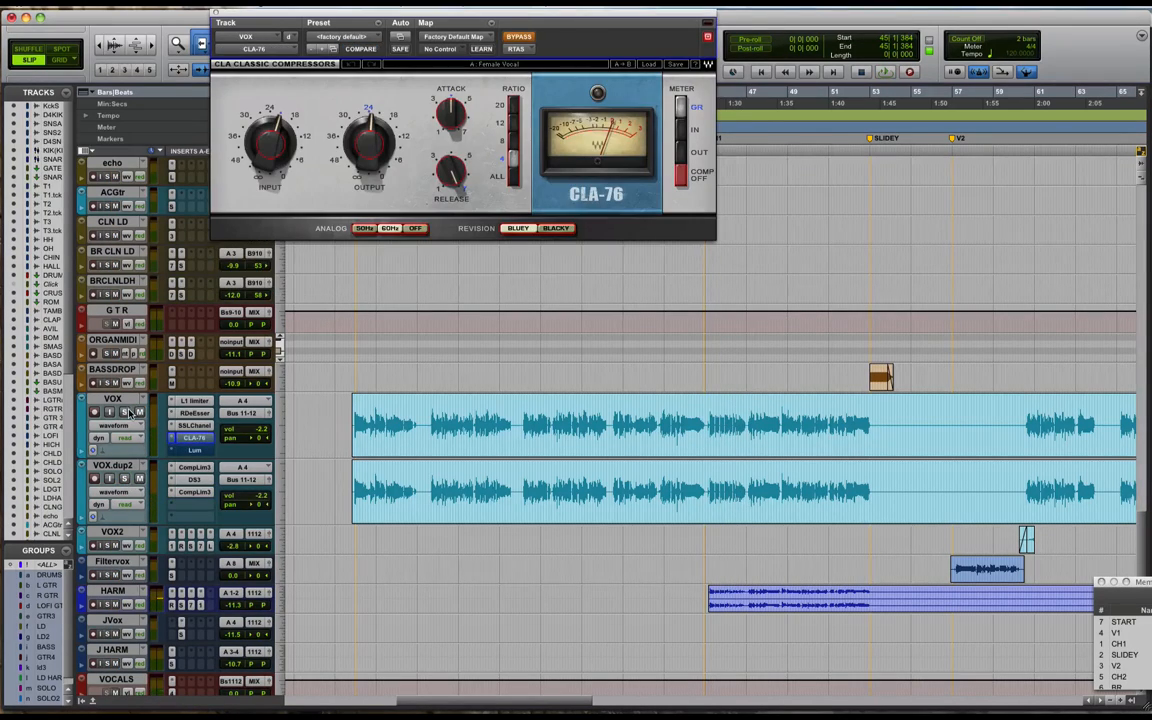
left_click(179, 440)
left_click(181, 427)
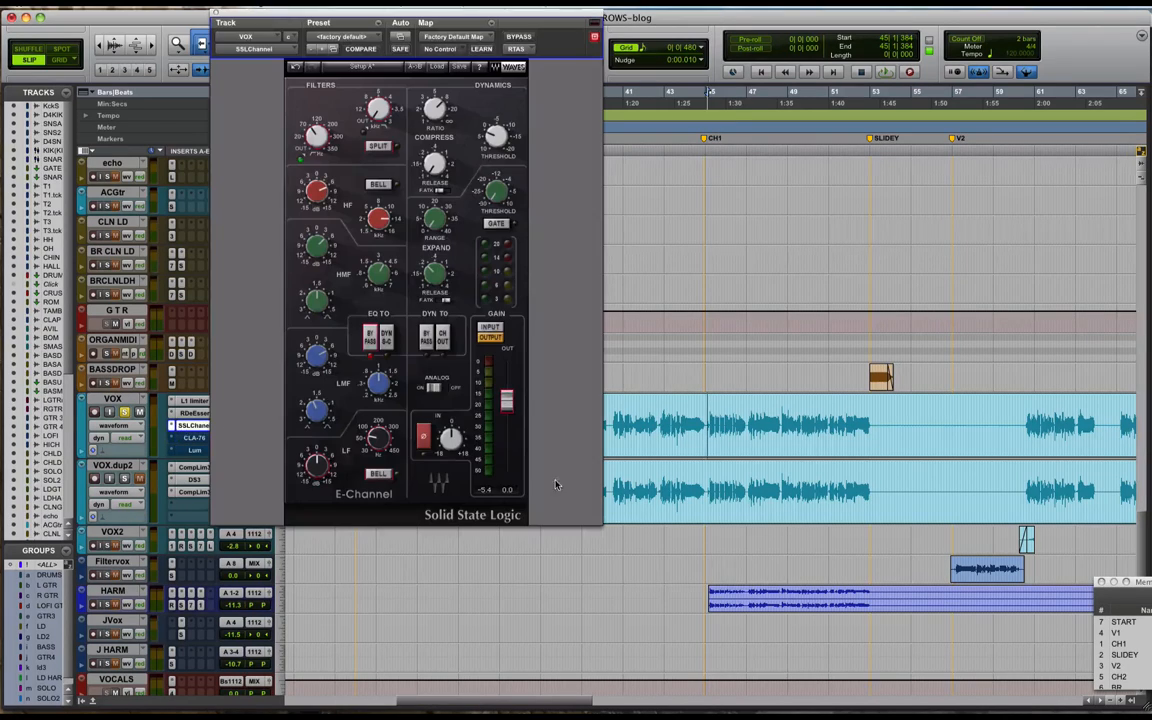
key("space")
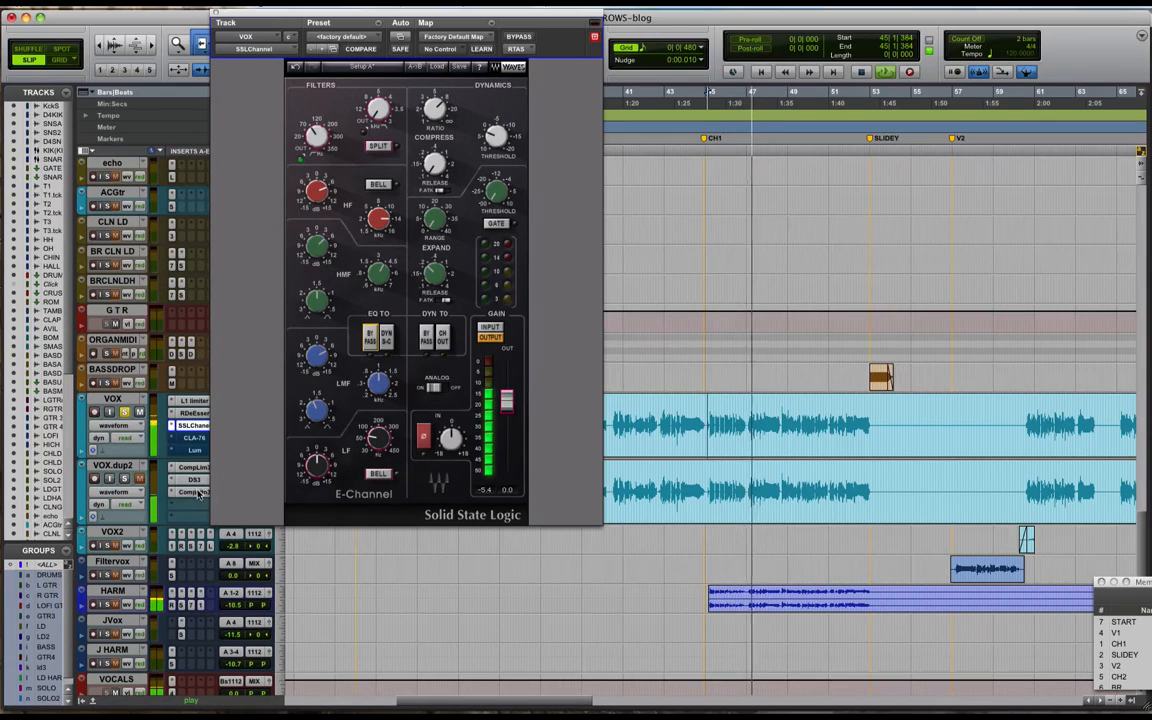
key("space")
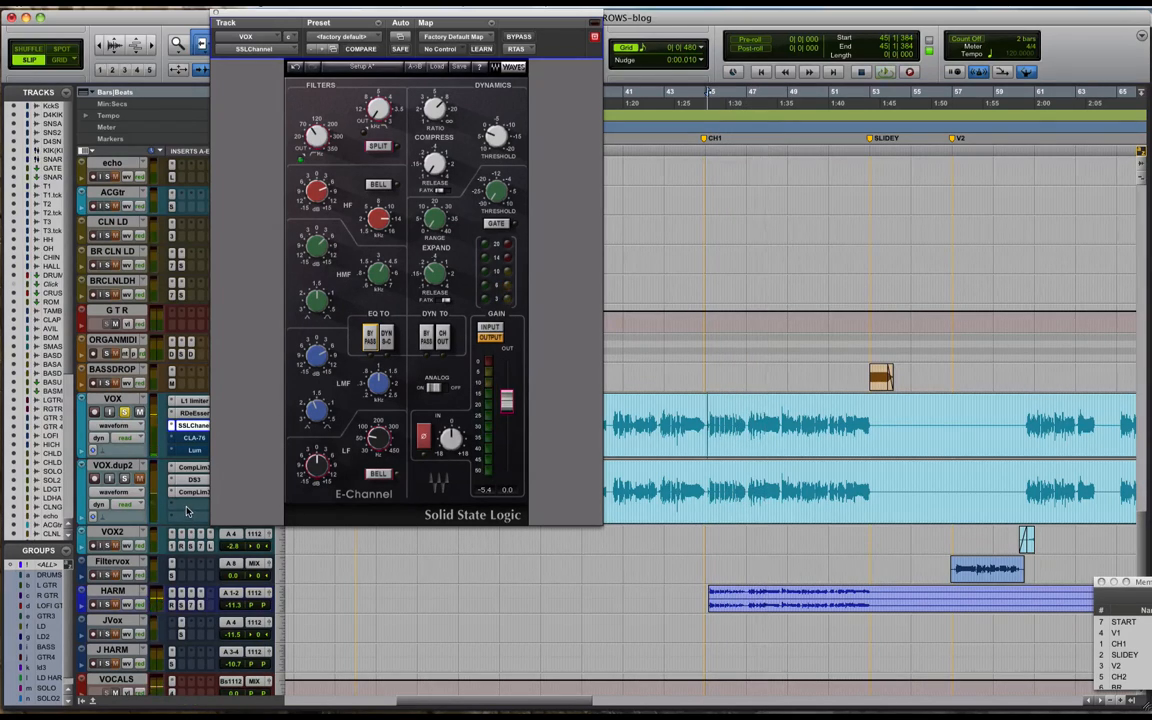
Insert the mono EQ 3 7-Band as the fourth insert on VOX.dup2 and place its window beside VOX's SSLChannel.
left_click(186, 512)
mouse_move(280, 535)
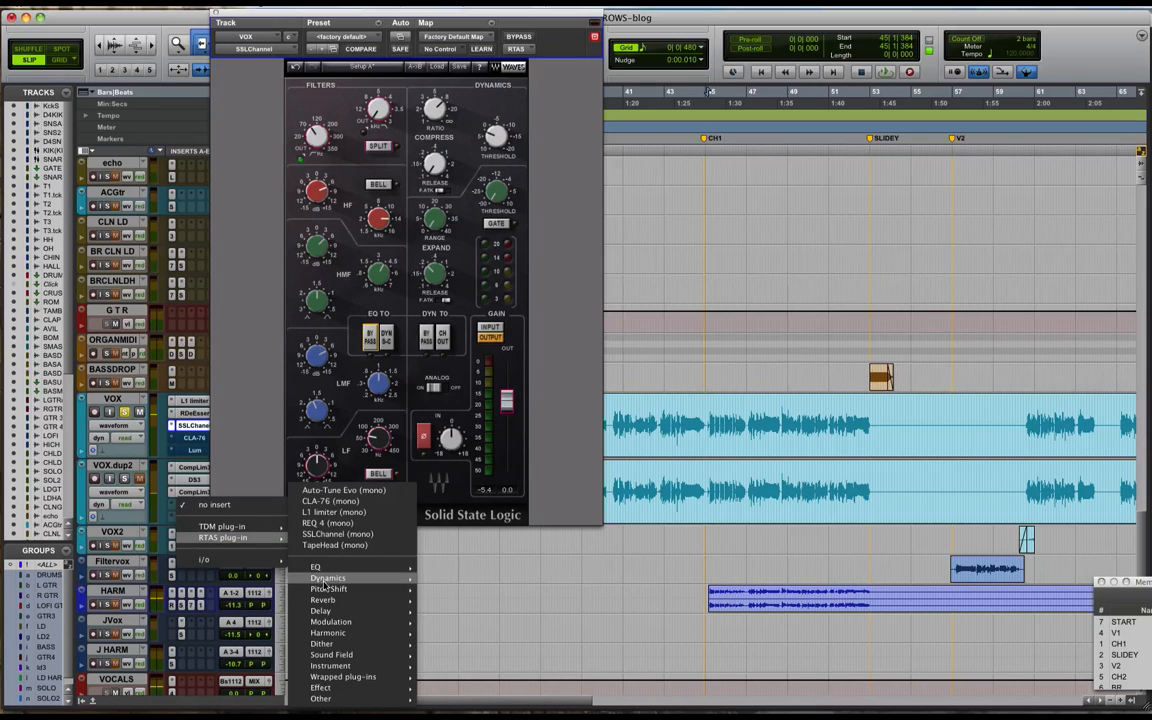
mouse_move(316, 567)
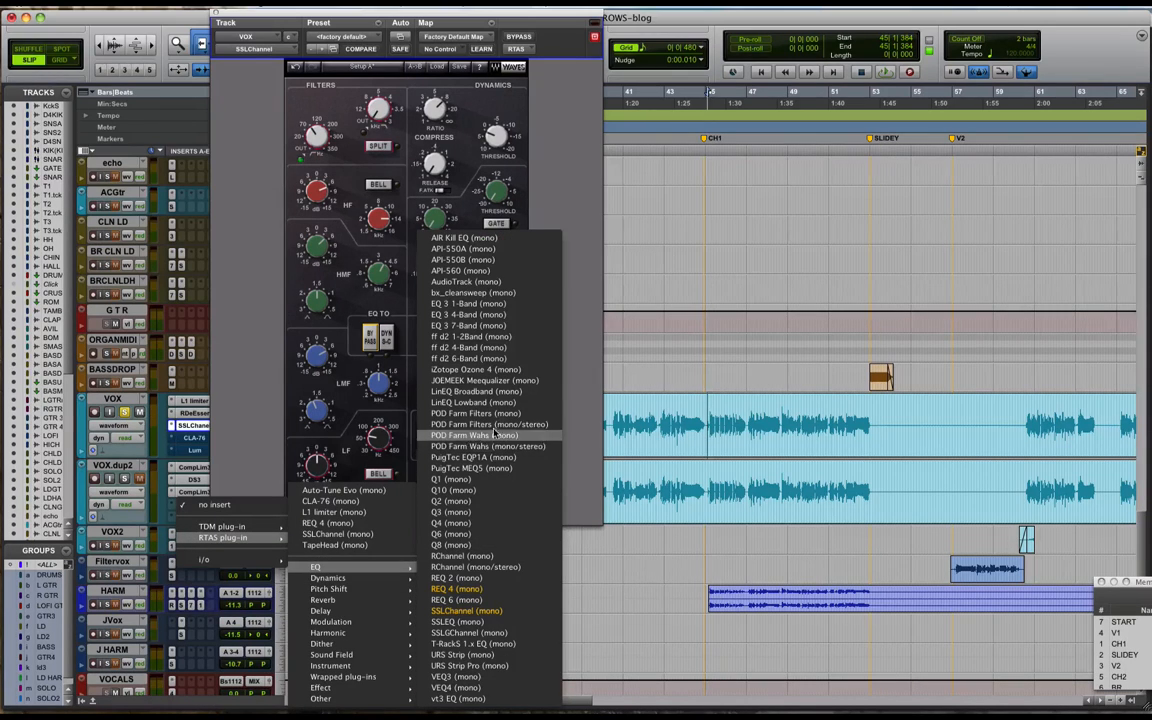
left_click(485, 327)
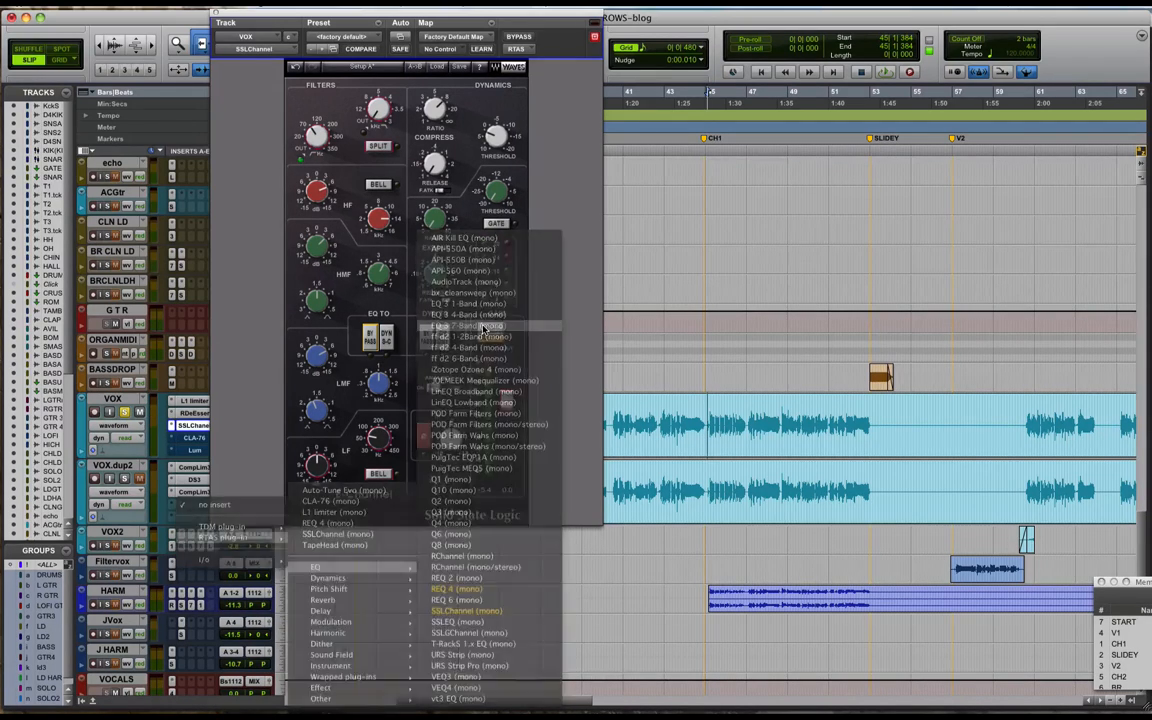
left_click_drag(436, 17, 859, 17)
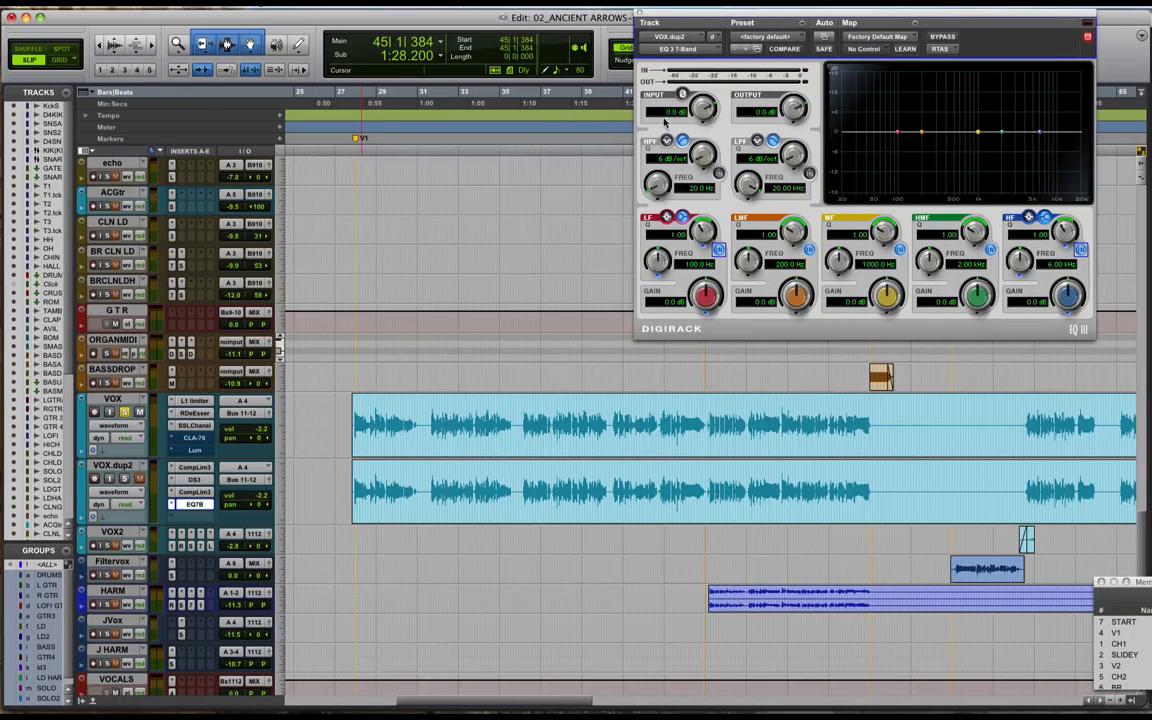
left_click(199, 428)
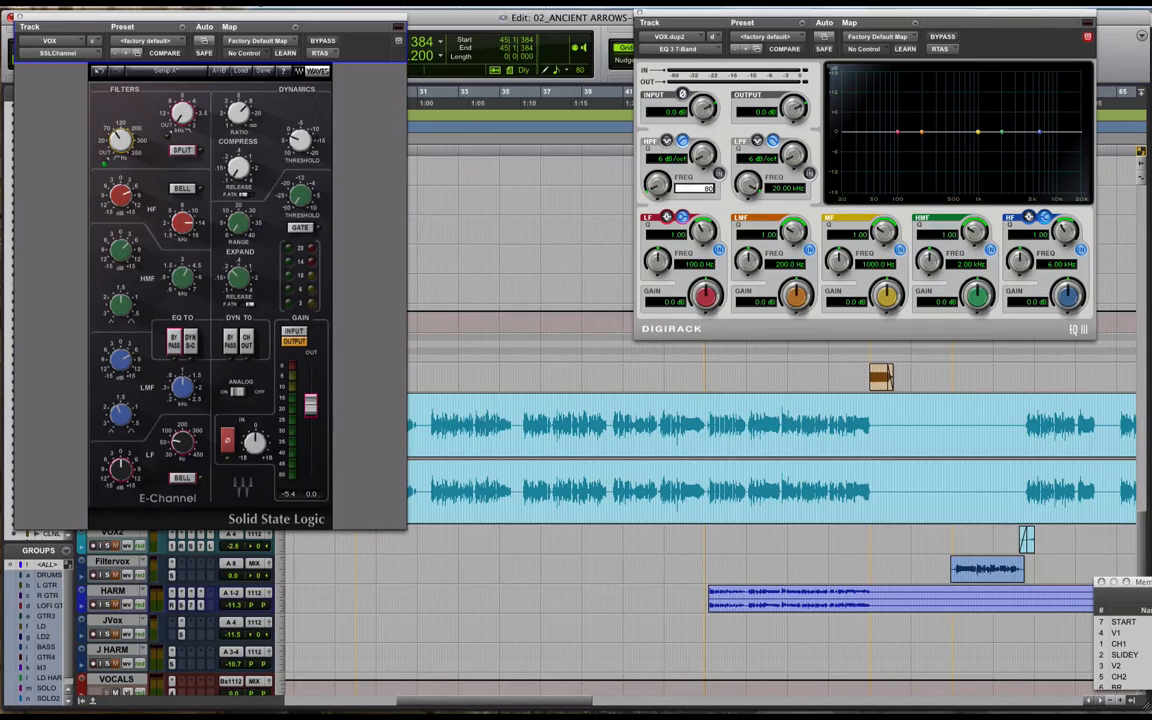
Enable the EQ 3 high-pass filter at 80 Hz and set the HF band to 14 kHz, 7.1 dB gain and Q 0.76.
left_click(718, 173)
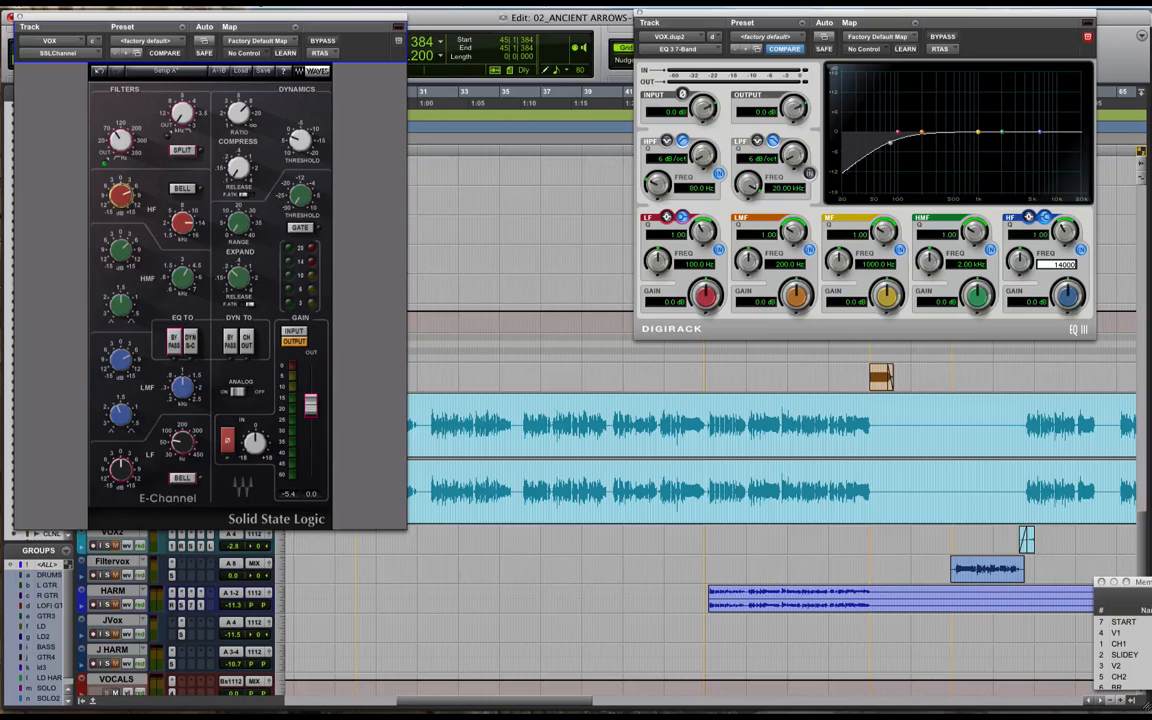
scroll(855, 442, "up", 3)
key("space")
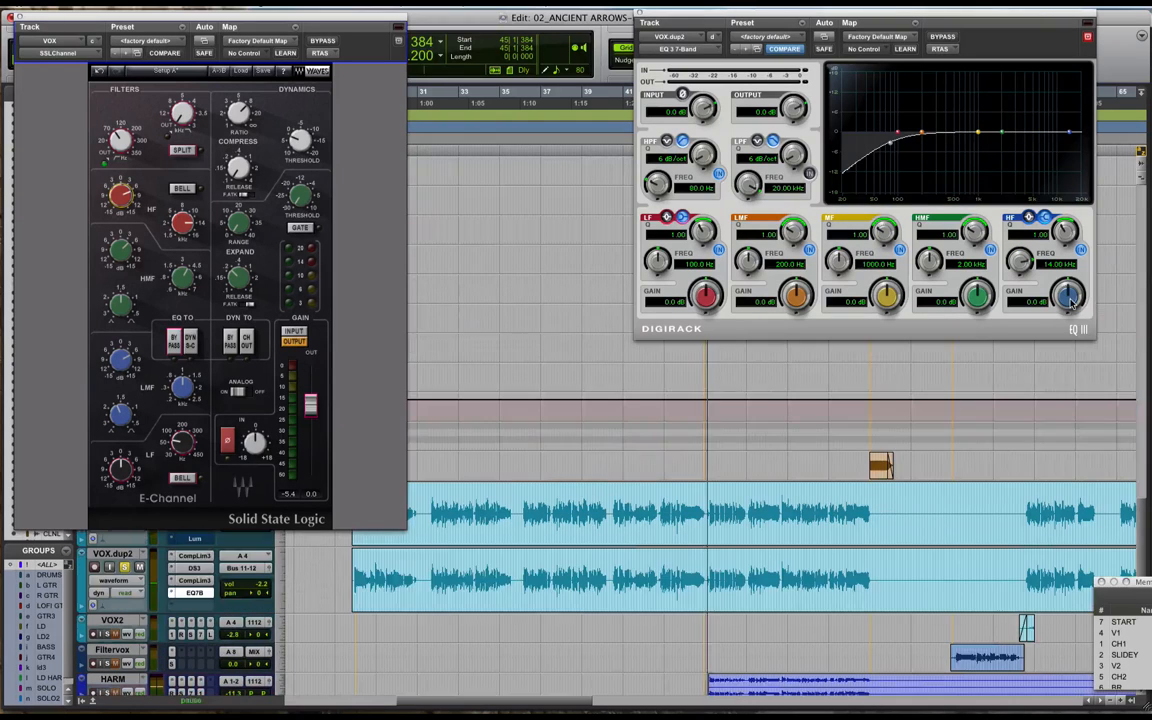
left_click_drag(1071, 297, 1078, 262)
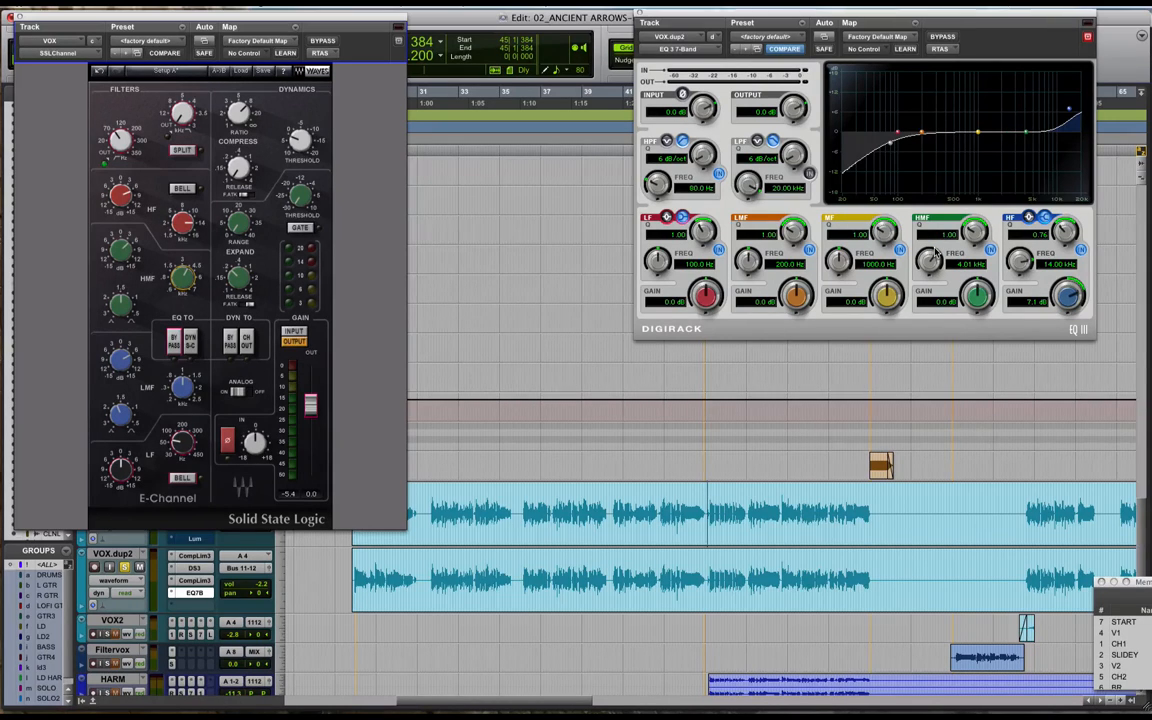
Boost the HMF band 4.5 dB at 4.01 kHz with Q 0.76 and the MF band 5.8 dB at 1.02 kHz with Q 0.79.
left_click_drag(972, 303, 978, 288)
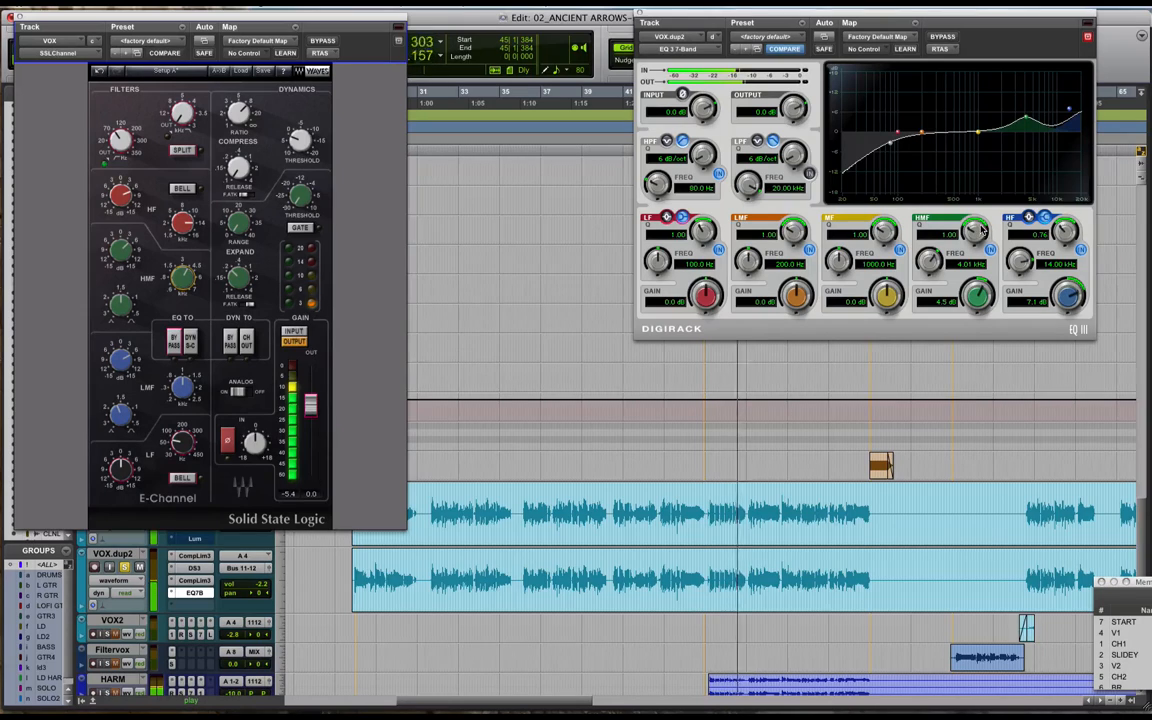
left_click_drag(975, 232, 978, 238)
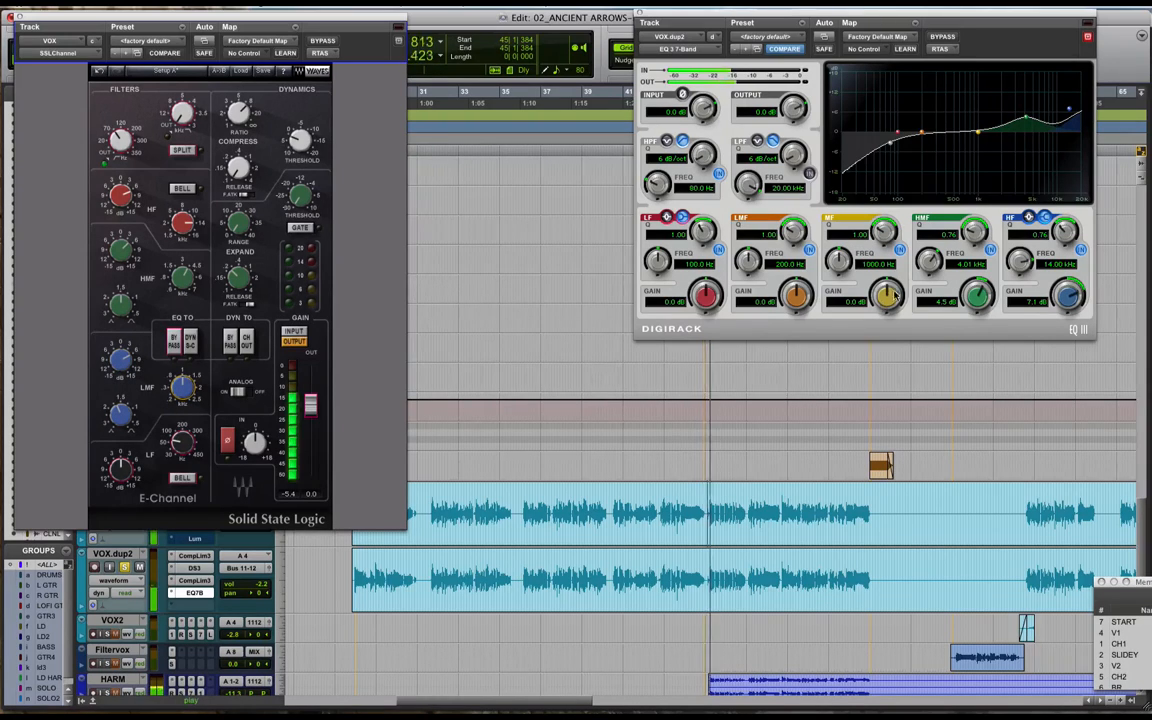
mouse_move(884, 308)
left_mouse_down()
mouse_move(894, 281)
mouse_move(846, 263)
mouse_move(897, 236)
mouse_move(874, 312)
left_mouse_up()
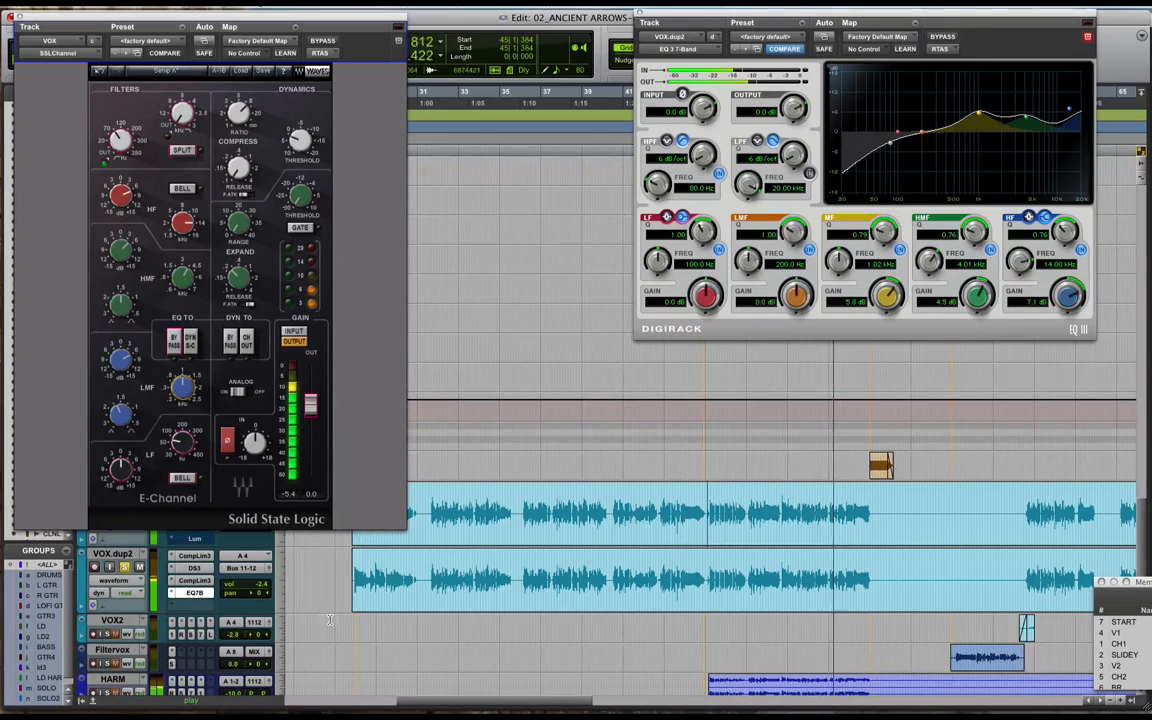
Switch solo between VOX and VOX.dup2 during playback to compare their EQ.
scroll(332, 620, "up", 2)
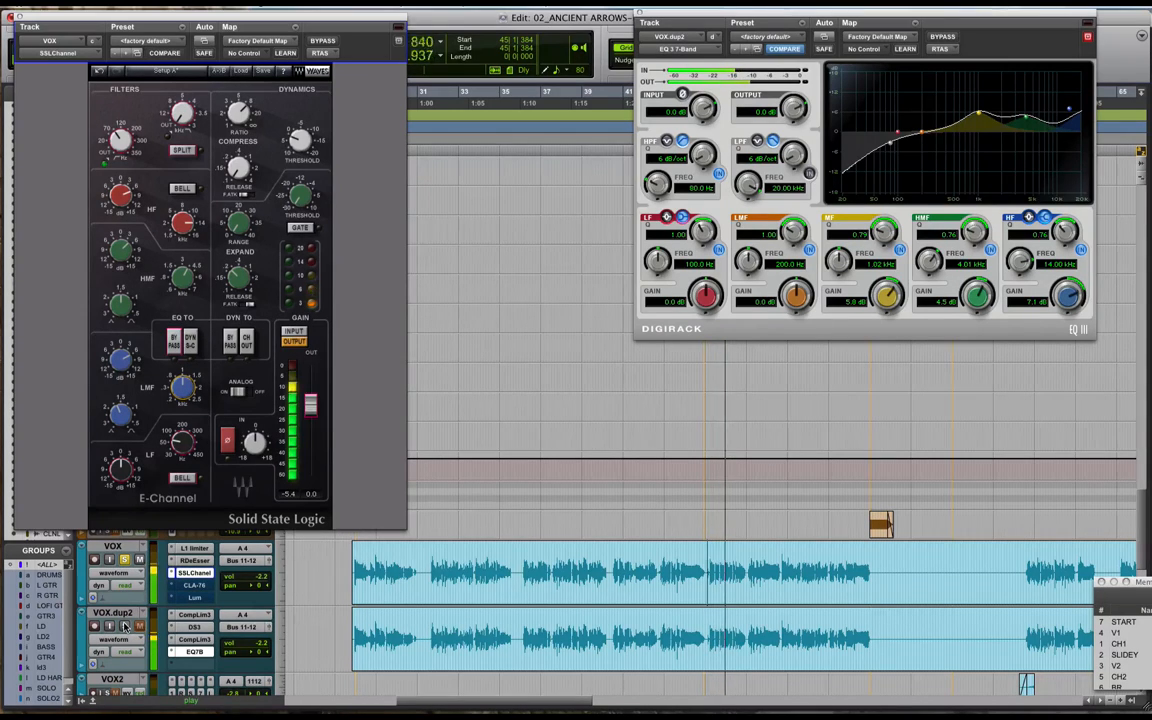
left_click(124, 560)
left_click(124, 560)
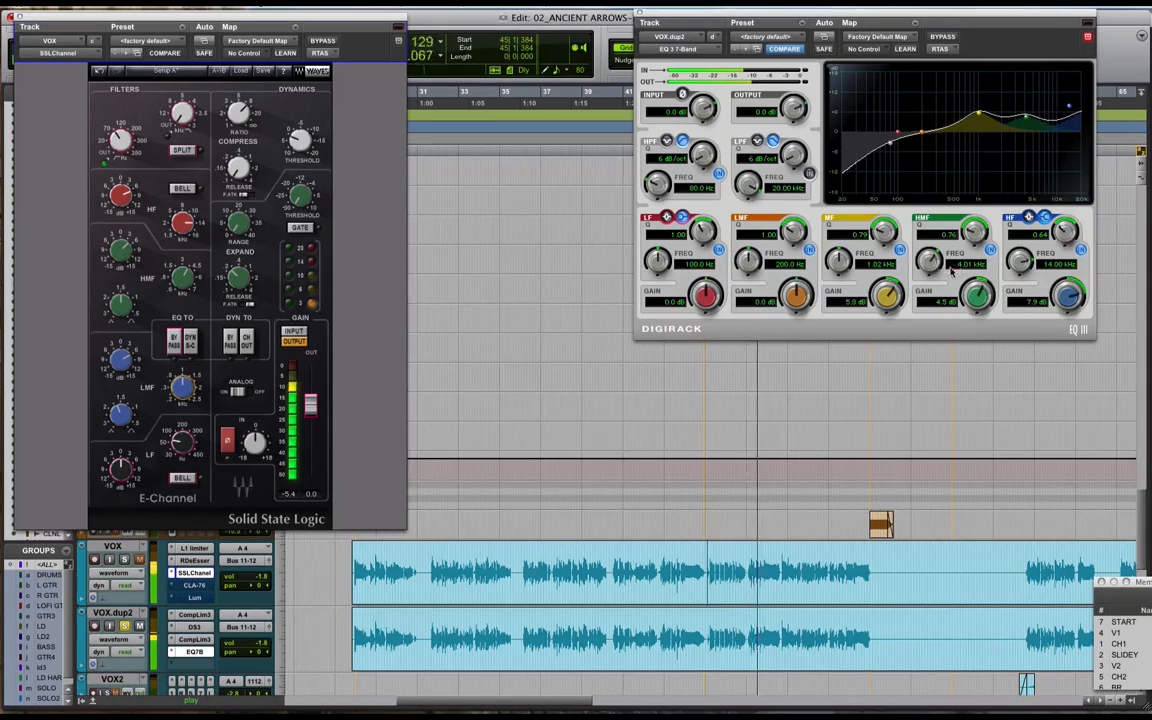
Refine the HMF band to 4.49 kHz, 5.6 dB and Q 0.65, and the HF band to 8.4 dB and Q 0.64.
left_click_drag(977, 298, 977, 292)
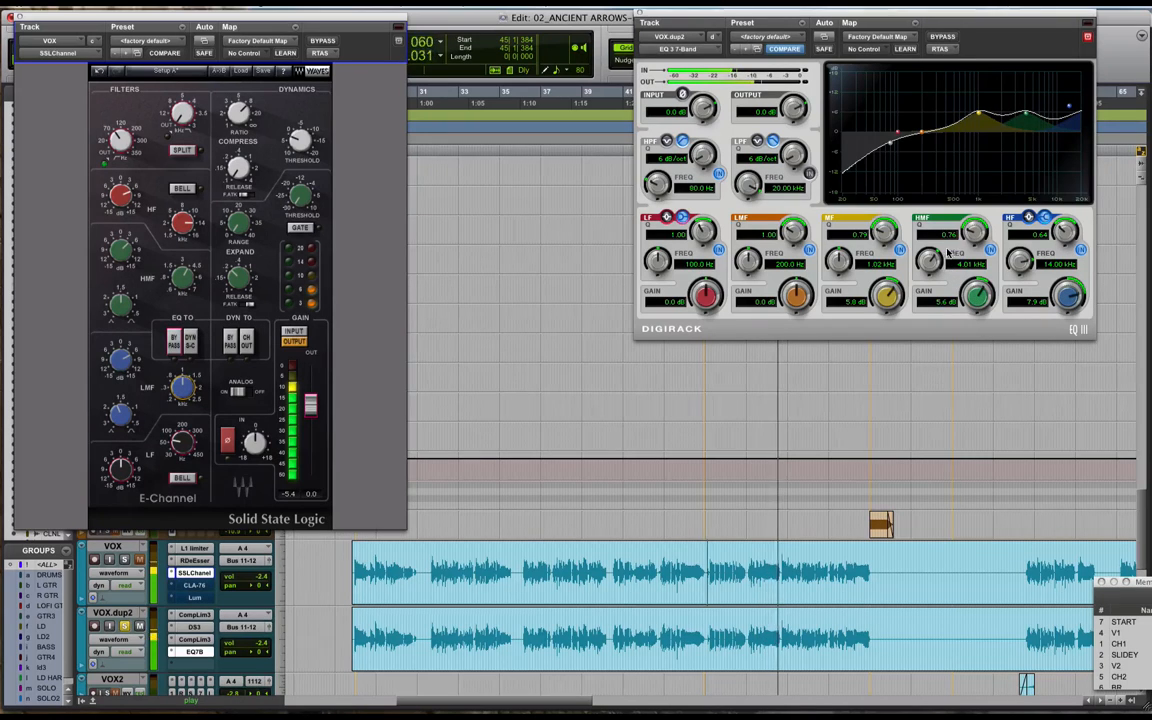
left_click_drag(975, 235, 975, 242)
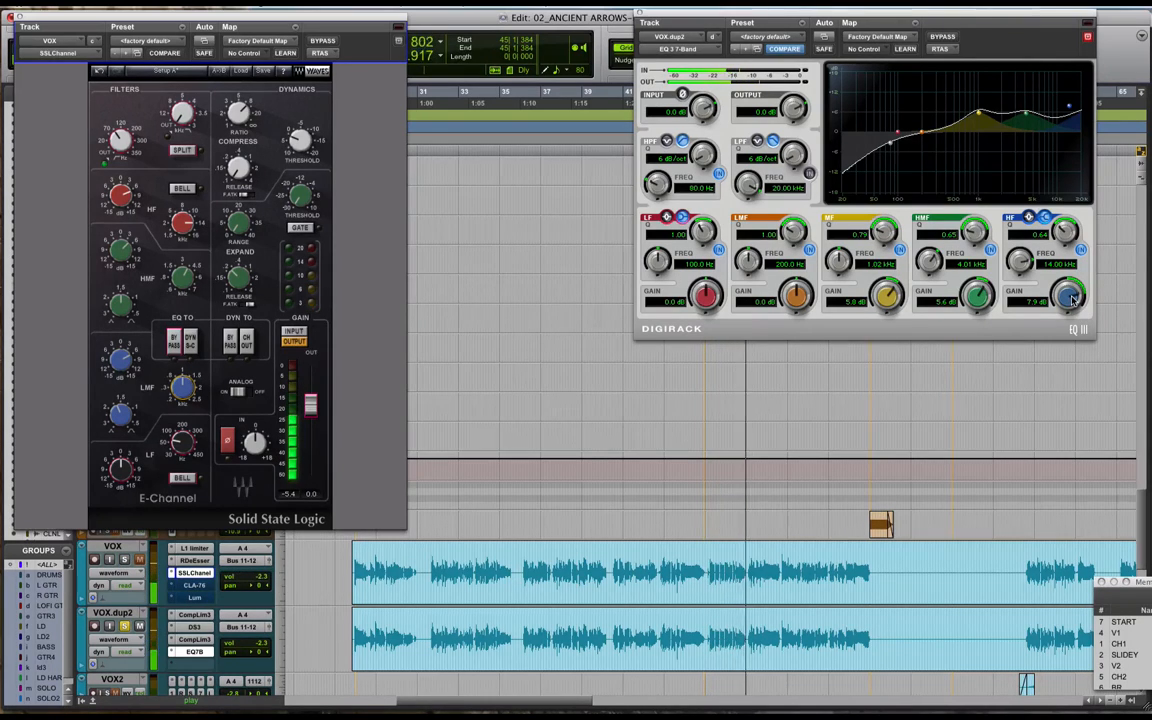
key("space")
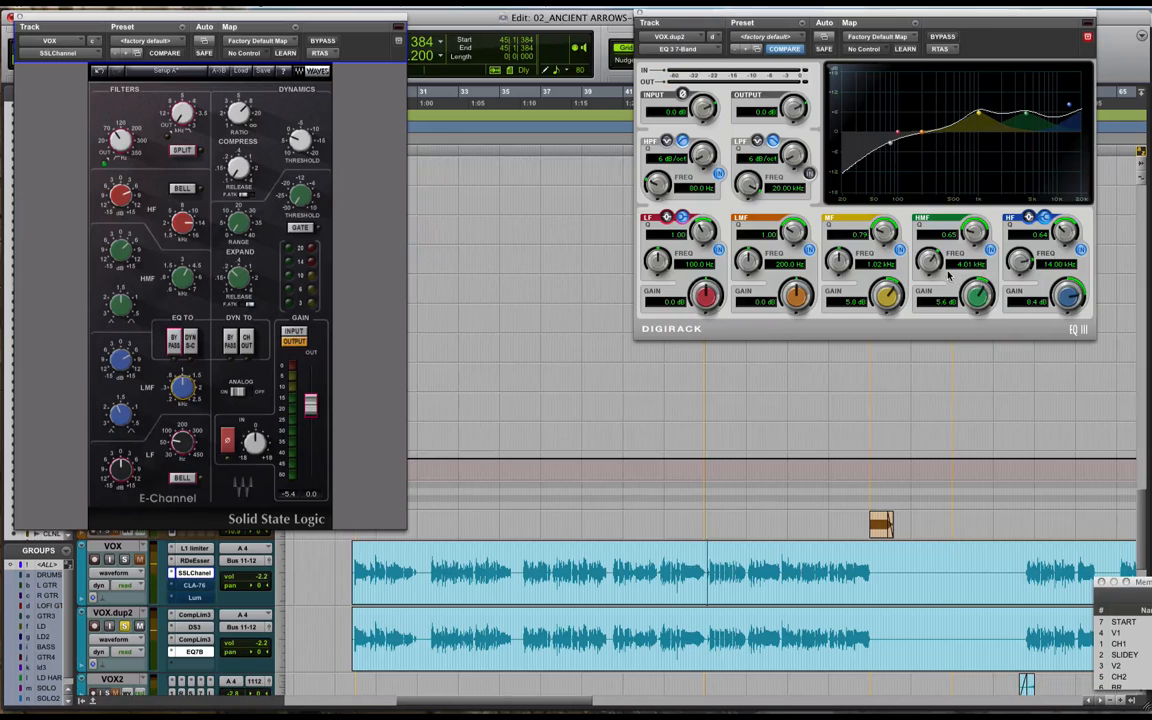
key("space")
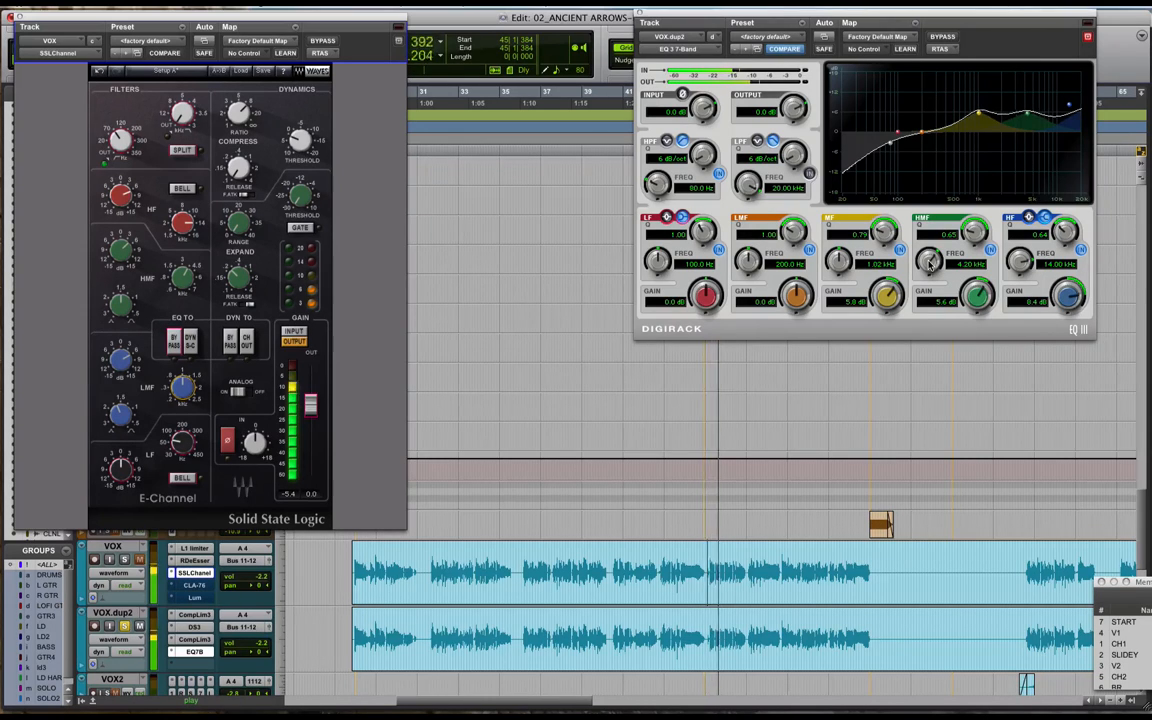
left_click_drag(929, 262, 929, 258)
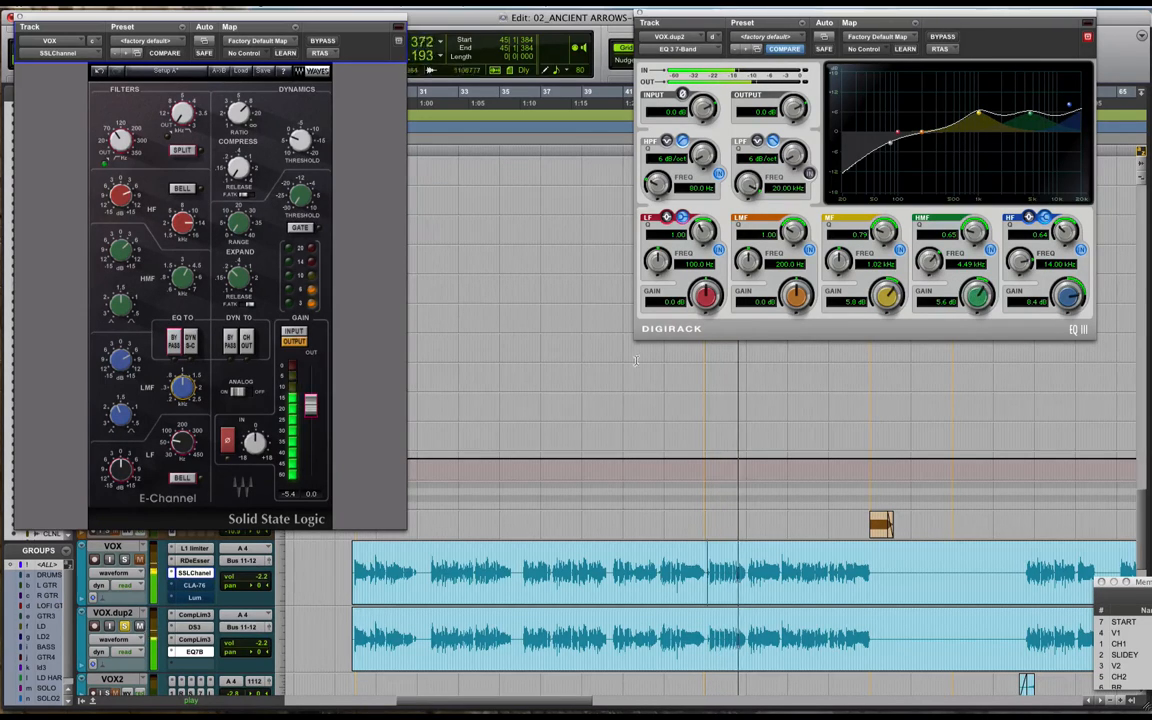
Replay the chorus and switch solo from VOX.dup2 to VOX to compare the refined EQ with the SSLChannel.
key("space")
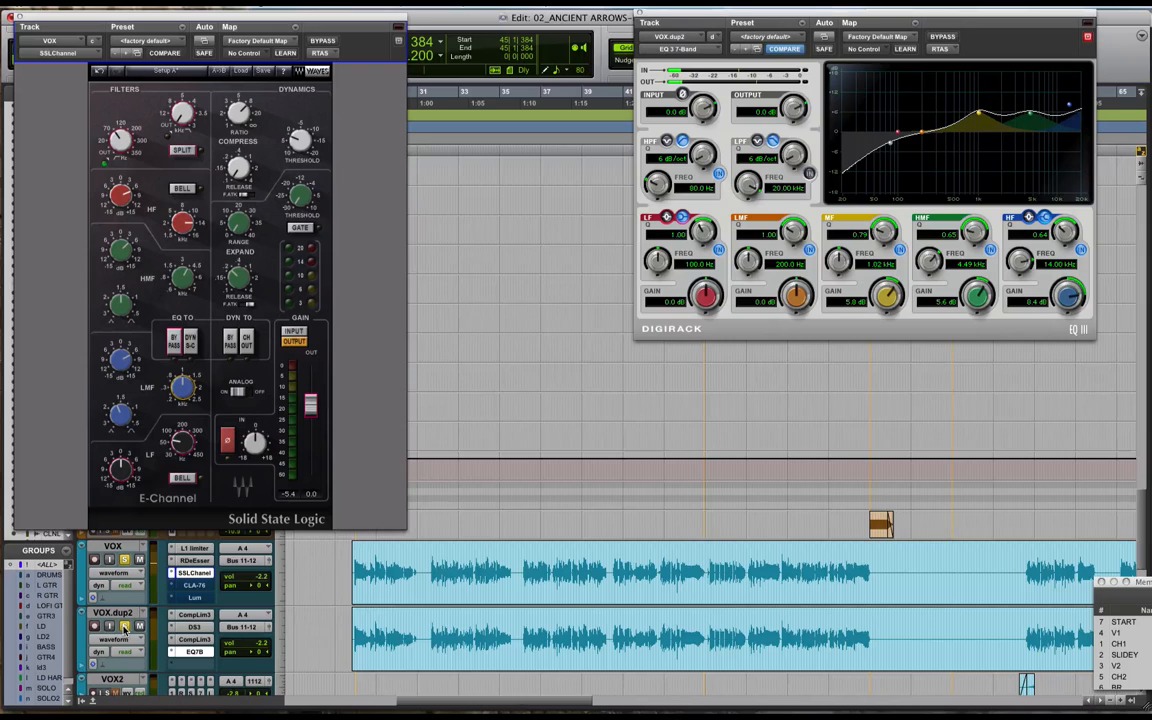
key("space")
left_click(124, 627)
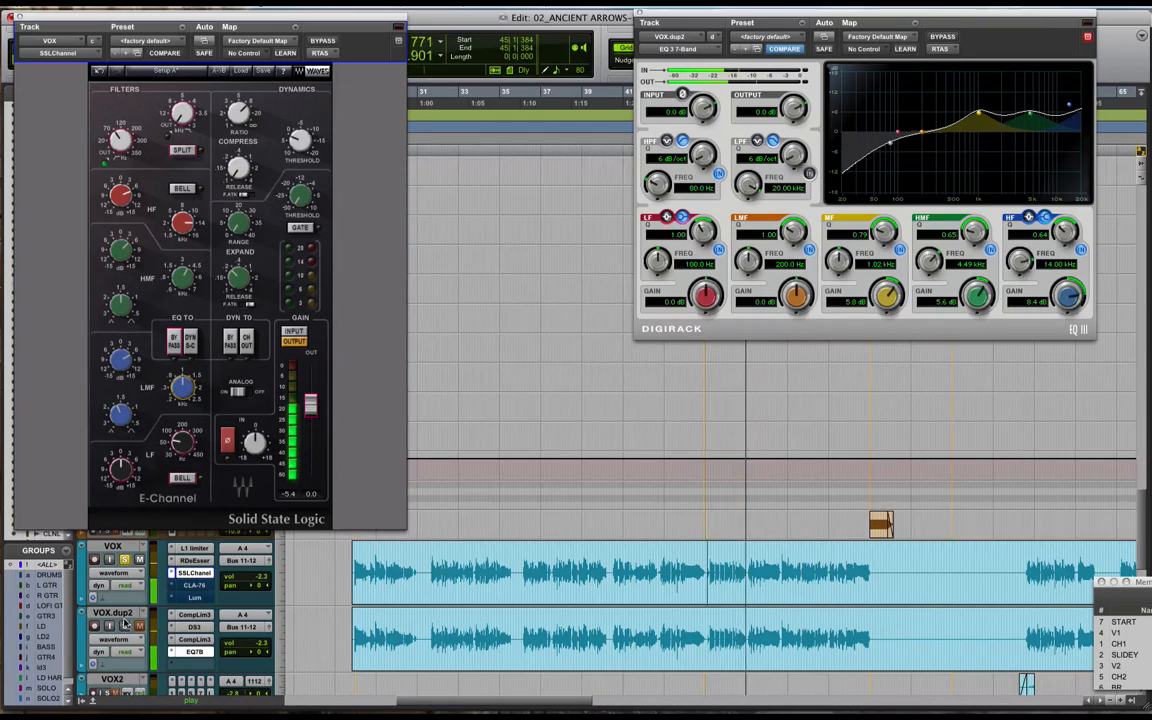
Switch solo from VOX to VOX.dup2 during playback to compare the stock EQ with the SSLChannel.
left_click(124, 627)
left_click(124, 564)
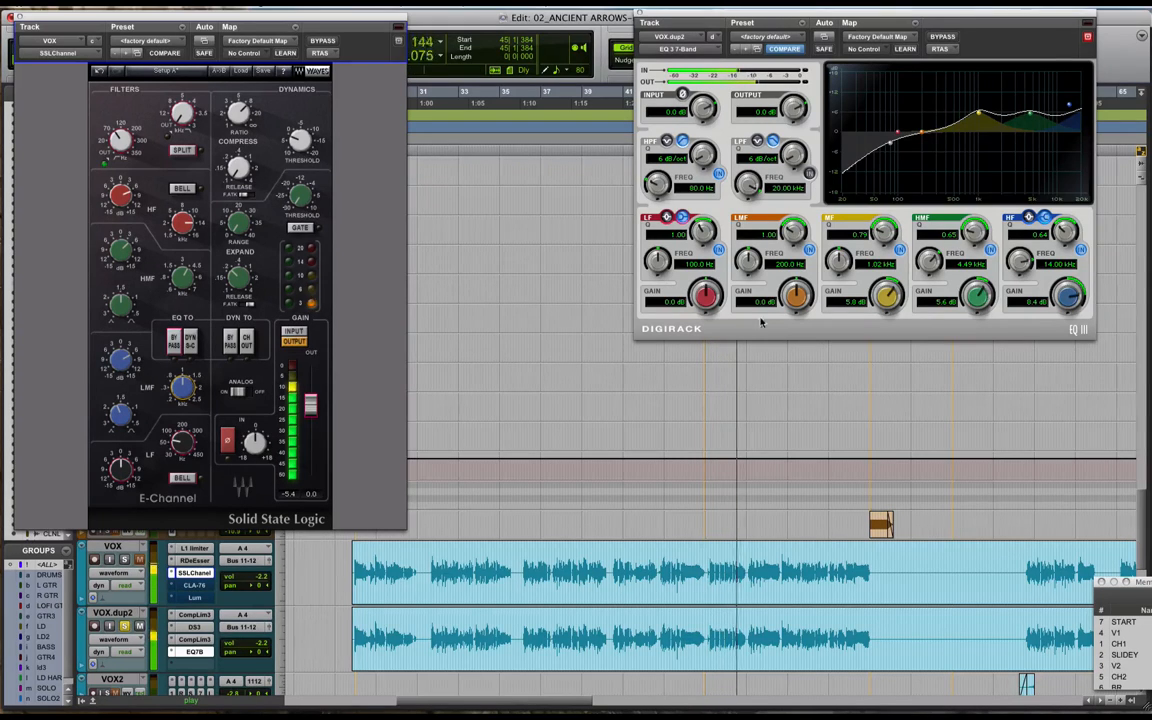
Open the CLA-76 on VOX in place of the SSLChannel, play the chorus and take the compressor out of bypass.
left_click(194, 584)
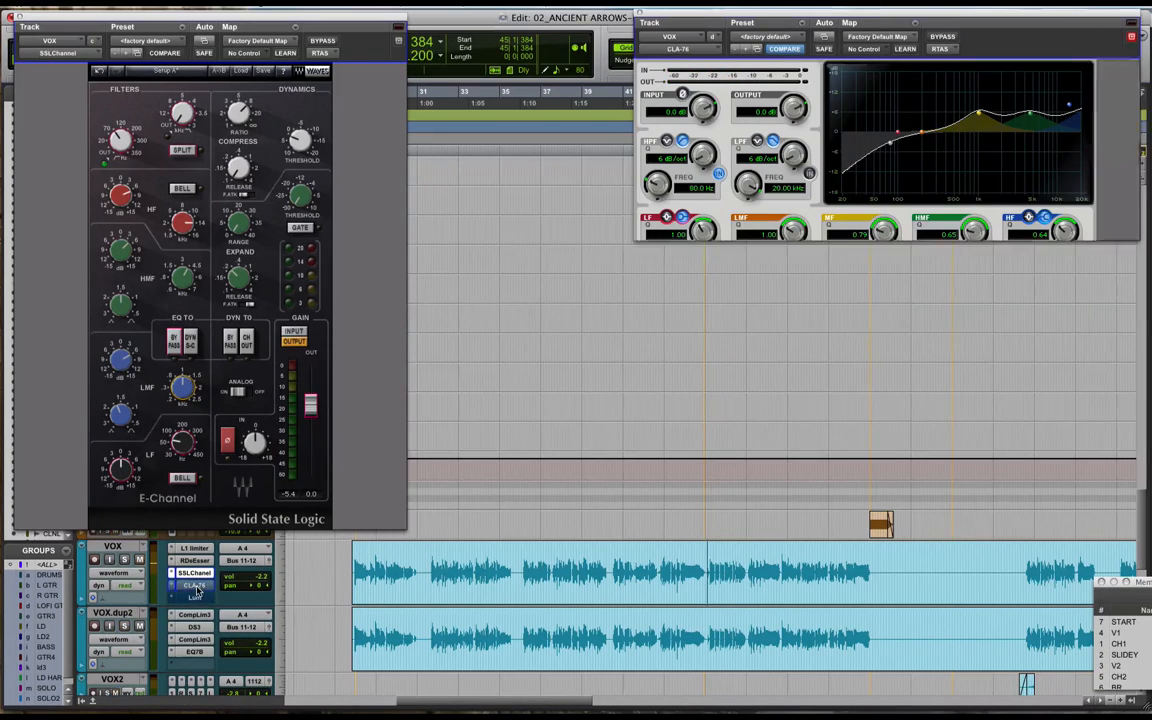
left_click(14, 17)
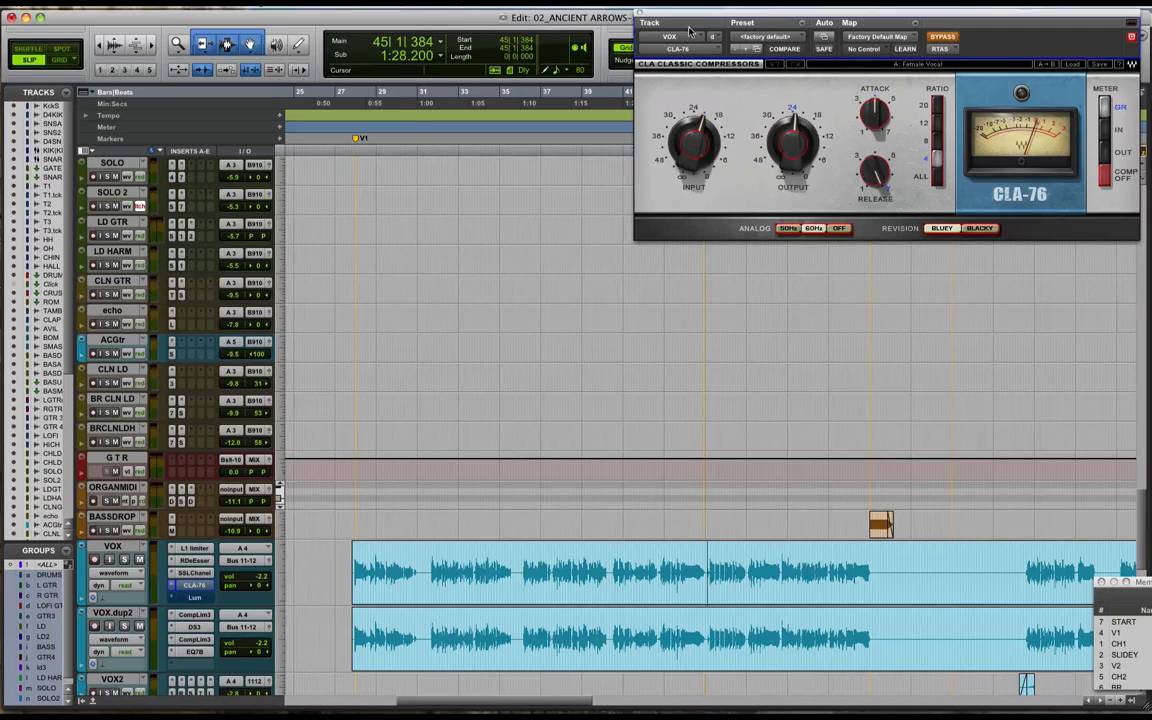
left_click_drag(716, 14, 348, 14)
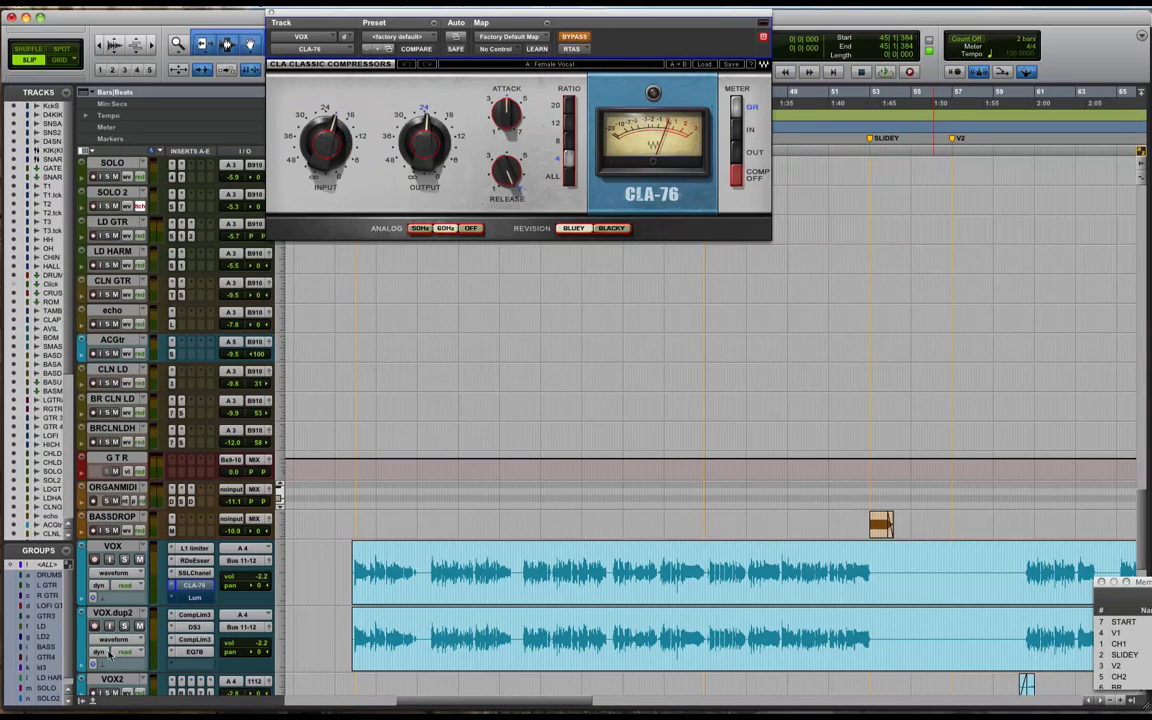
key("space")
left_click(577, 38)
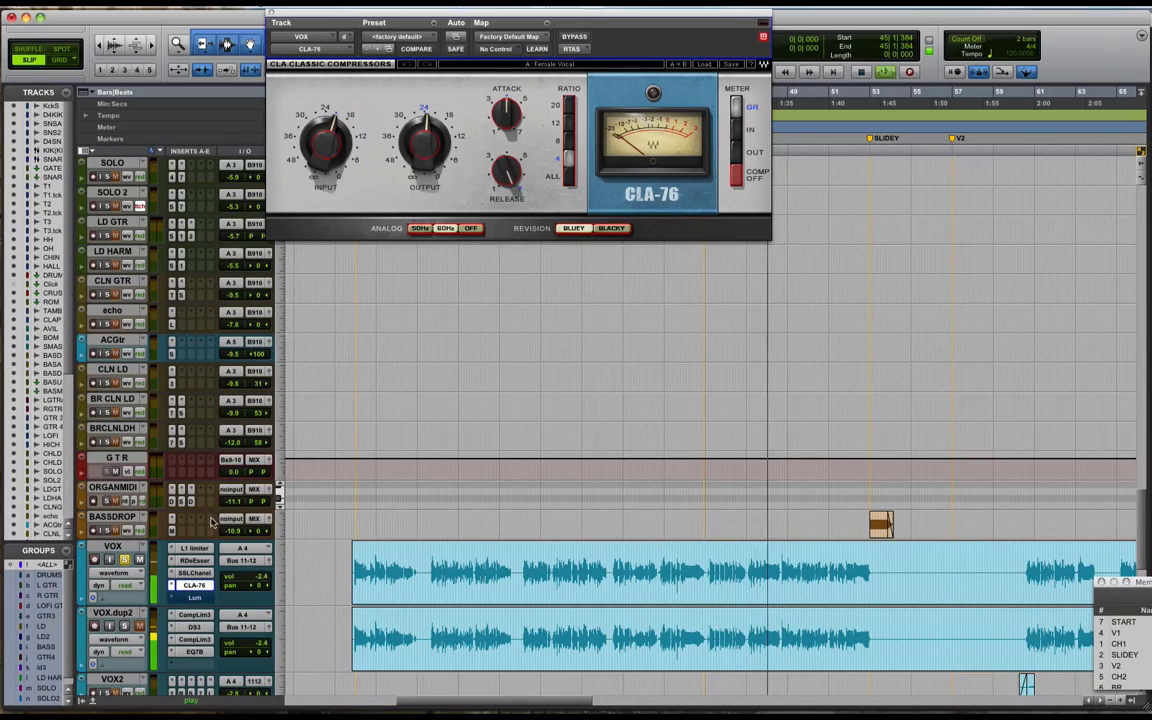
key("space")
Insert a mono RTAS Compressor/Limiter Dyn 3 in the first empty slot of VOX.dup2, after the EQ.
scroll(191, 597, "down", 2)
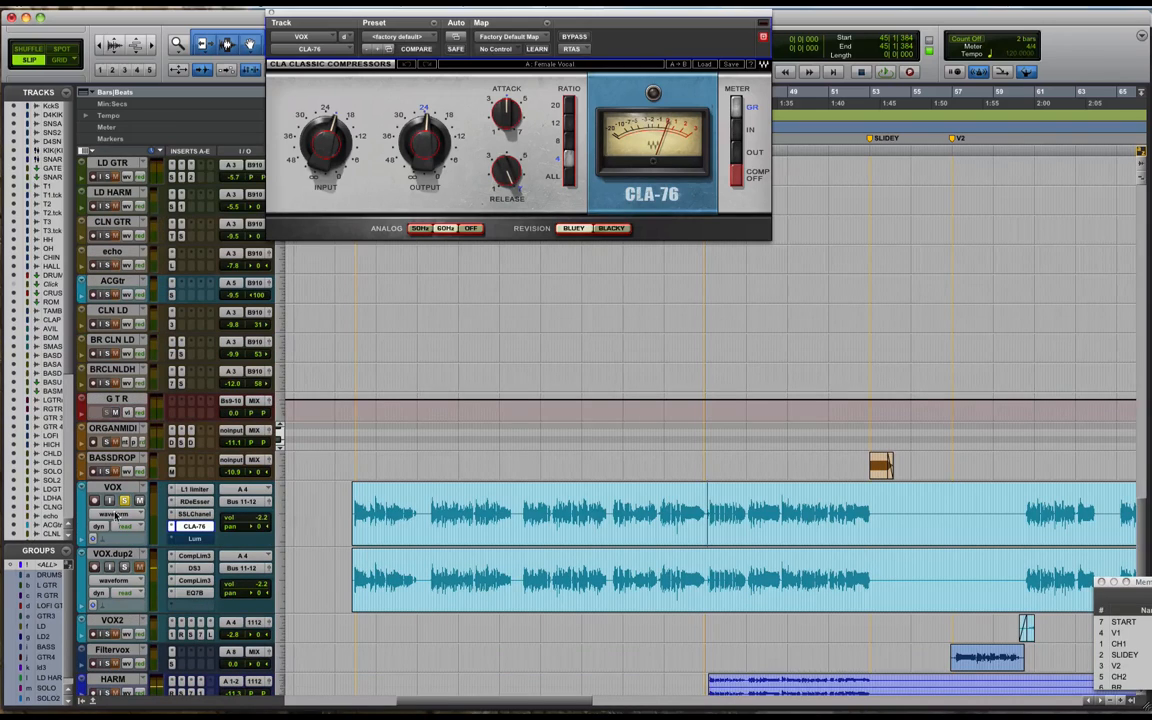
left_click(200, 604)
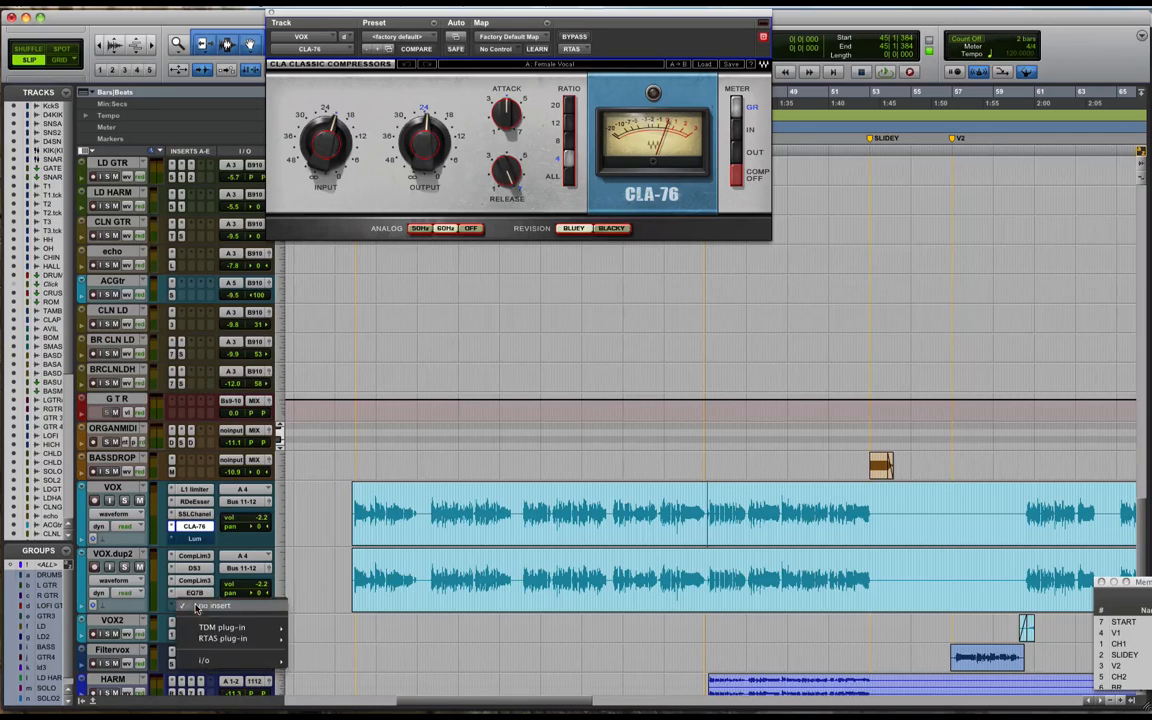
mouse_move(222, 638)
mouse_move(370, 580)
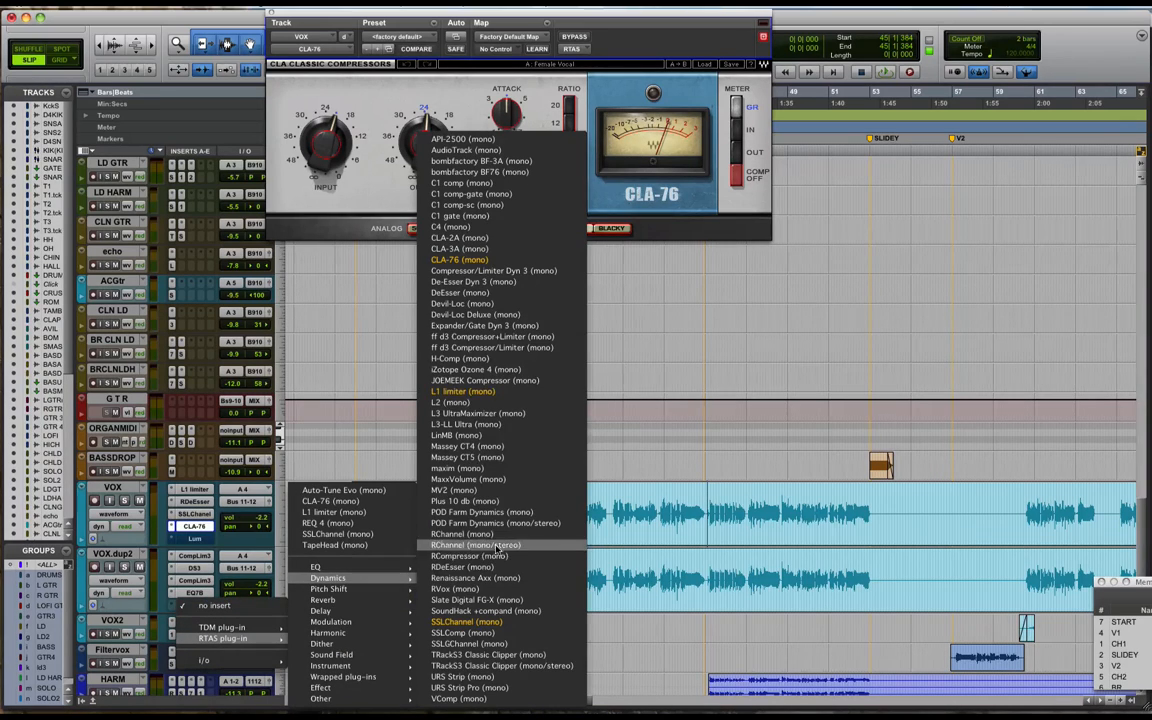
left_click(490, 271)
left_click_drag(470, 20, 753, 21)
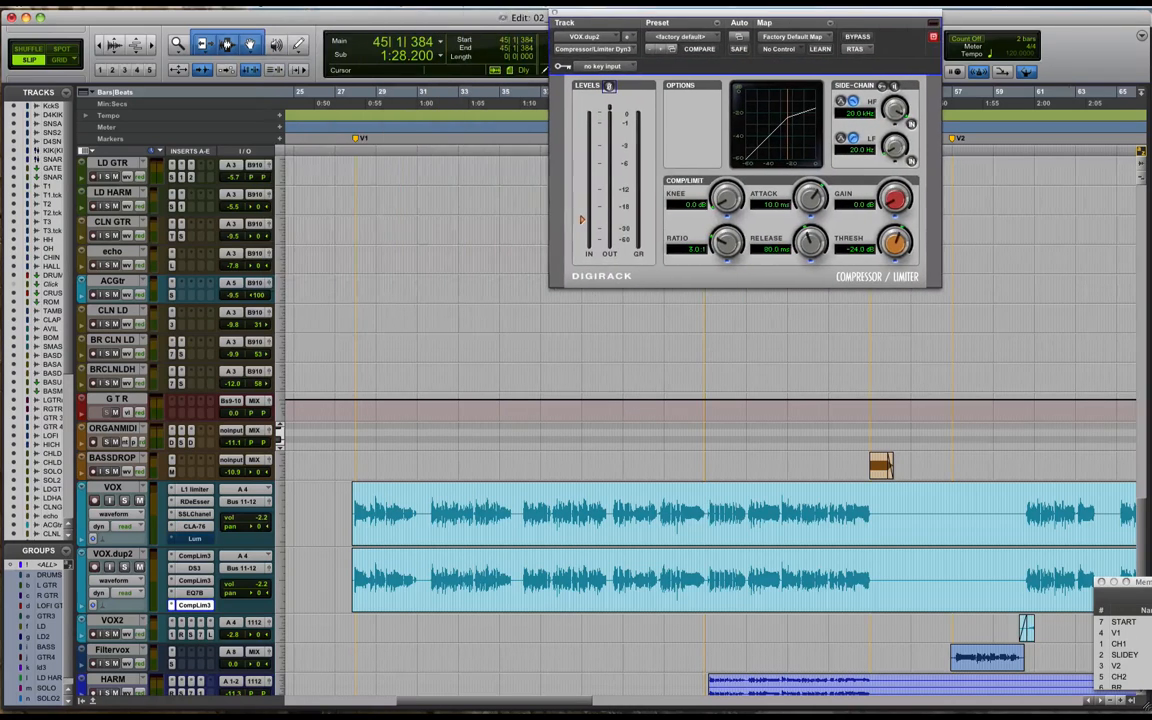
Load the Vocal Comp preset in the new compressor, then set the ratio to 4.0:1, attack to 10.4 ms and gain to 0 dB.
left_click(680, 36)
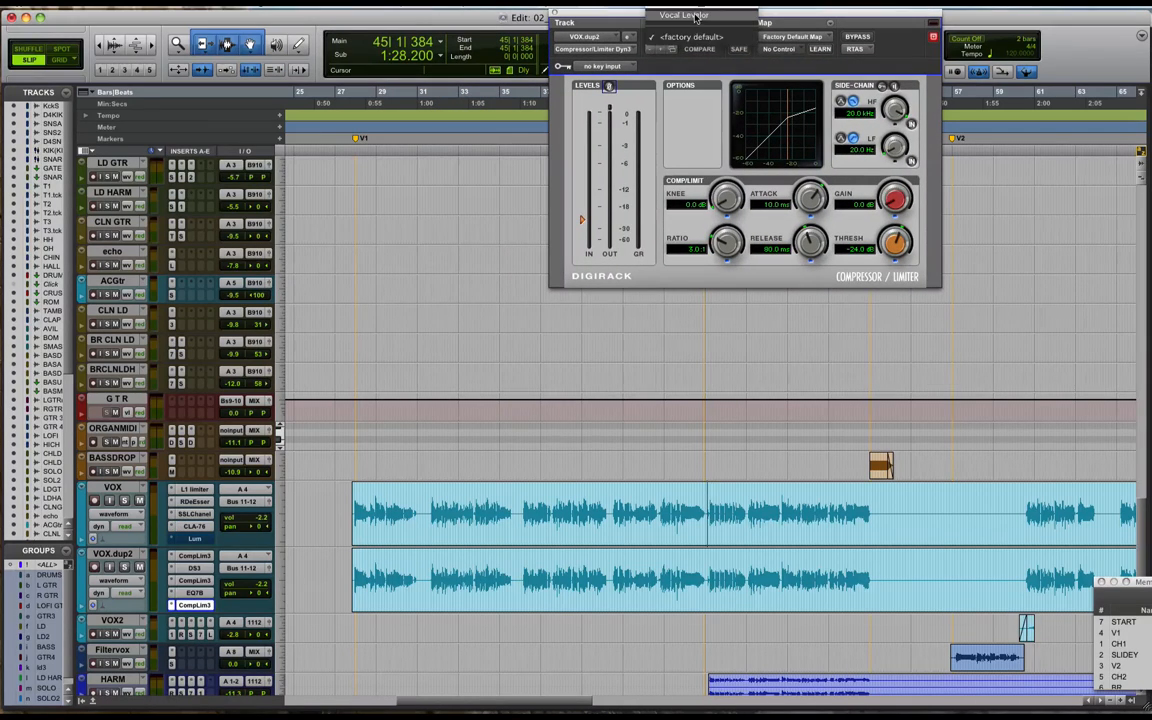
left_click(690, 59)
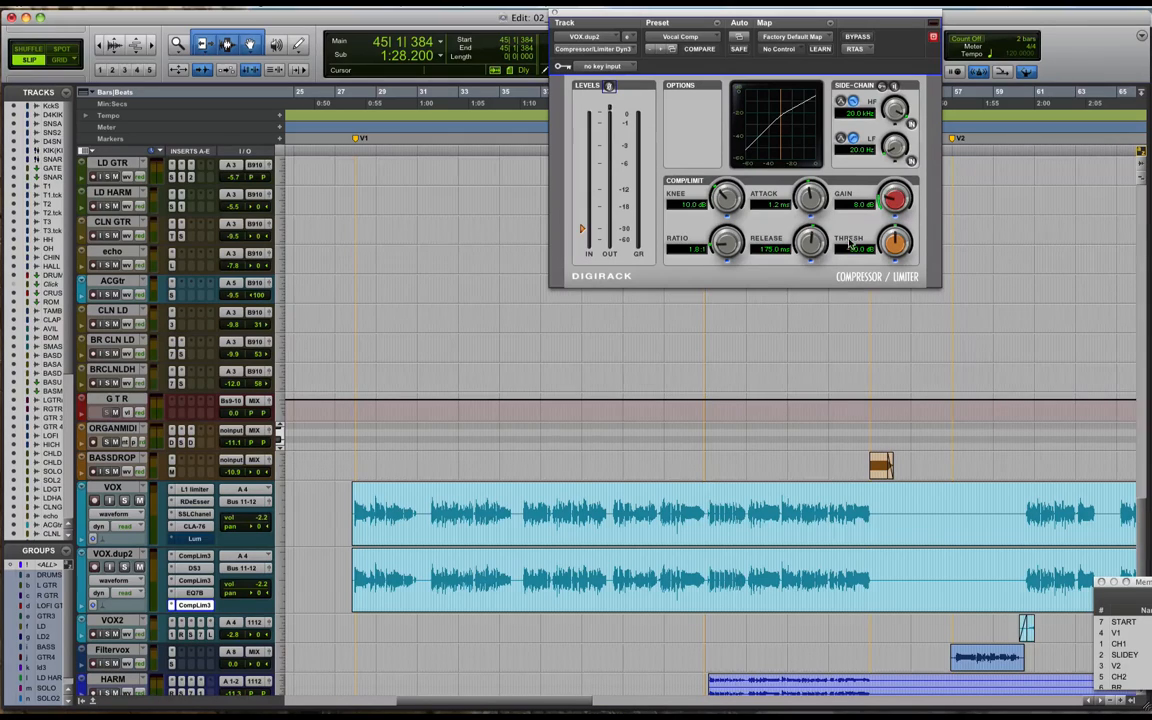
left_click_drag(810, 198, 808, 182)
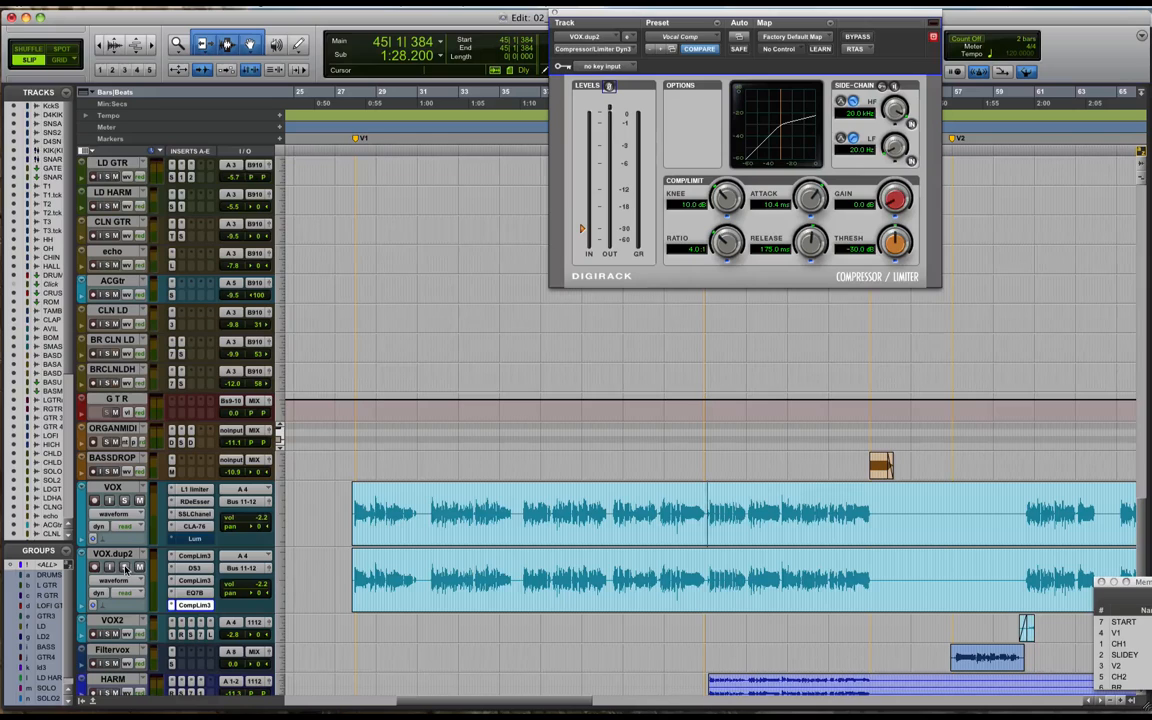
While playing VOX.dup2, set the compressor's threshold to -41 dB, gain to 8.4 dB, attack to 37.7 ms and release to 76 ms.
key("space")
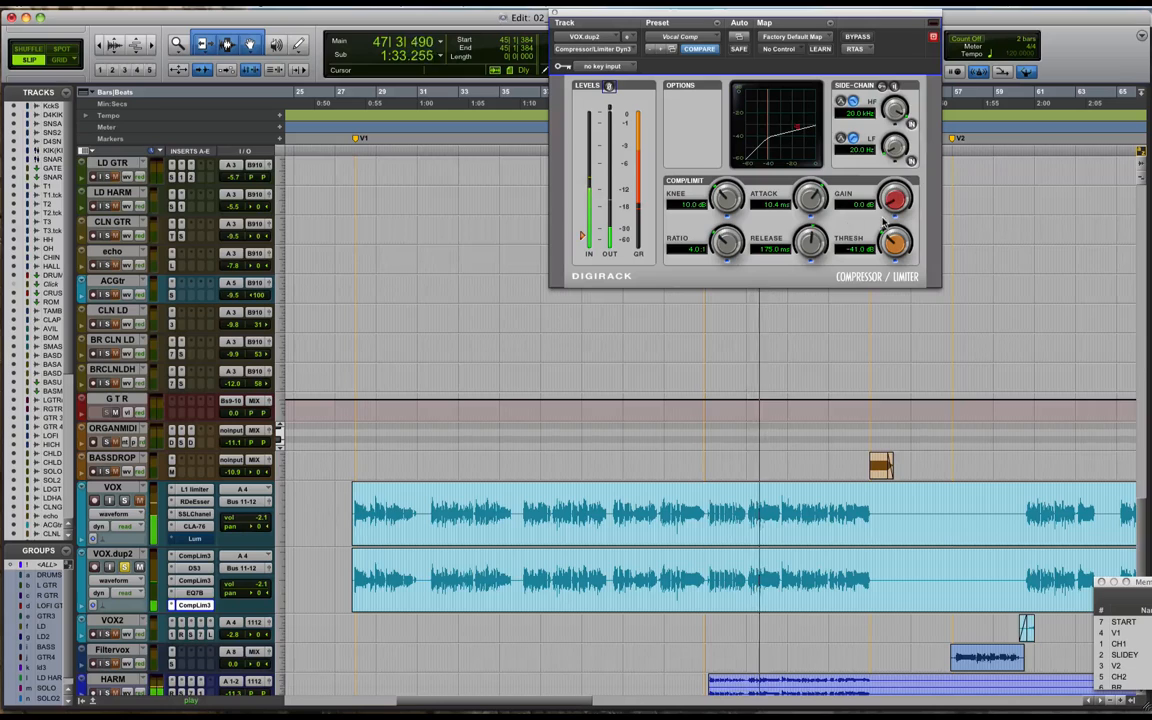
left_click_drag(895, 199, 895, 180)
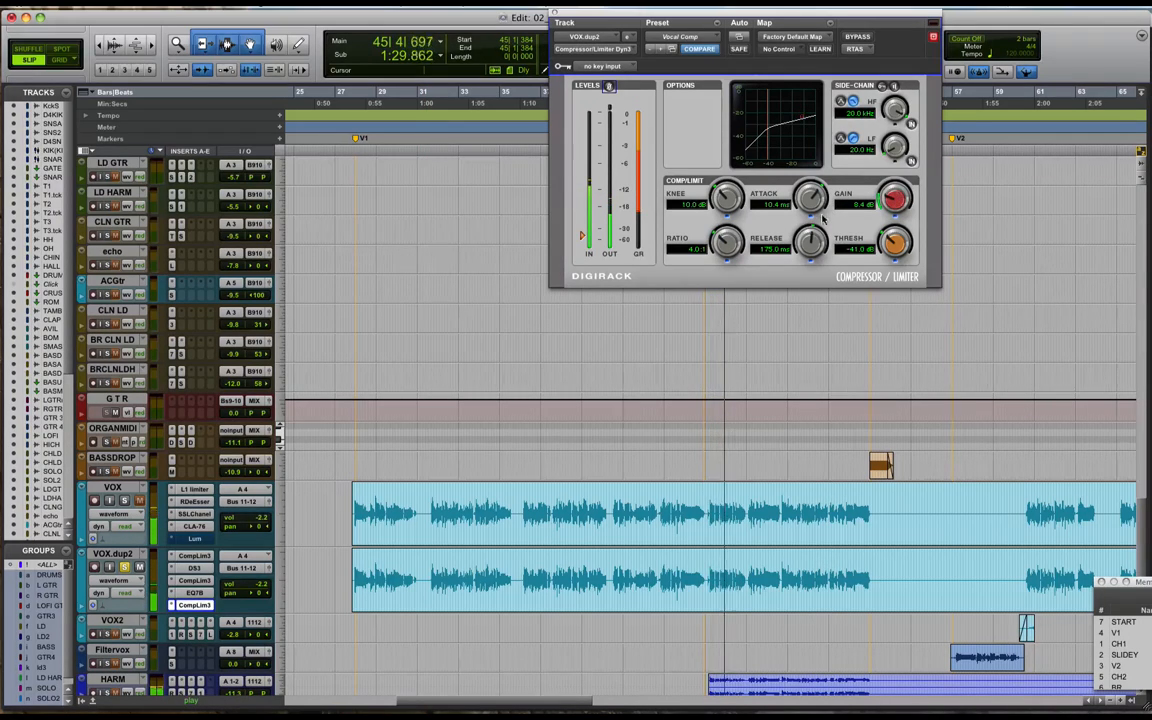
left_click_drag(815, 203, 815, 188)
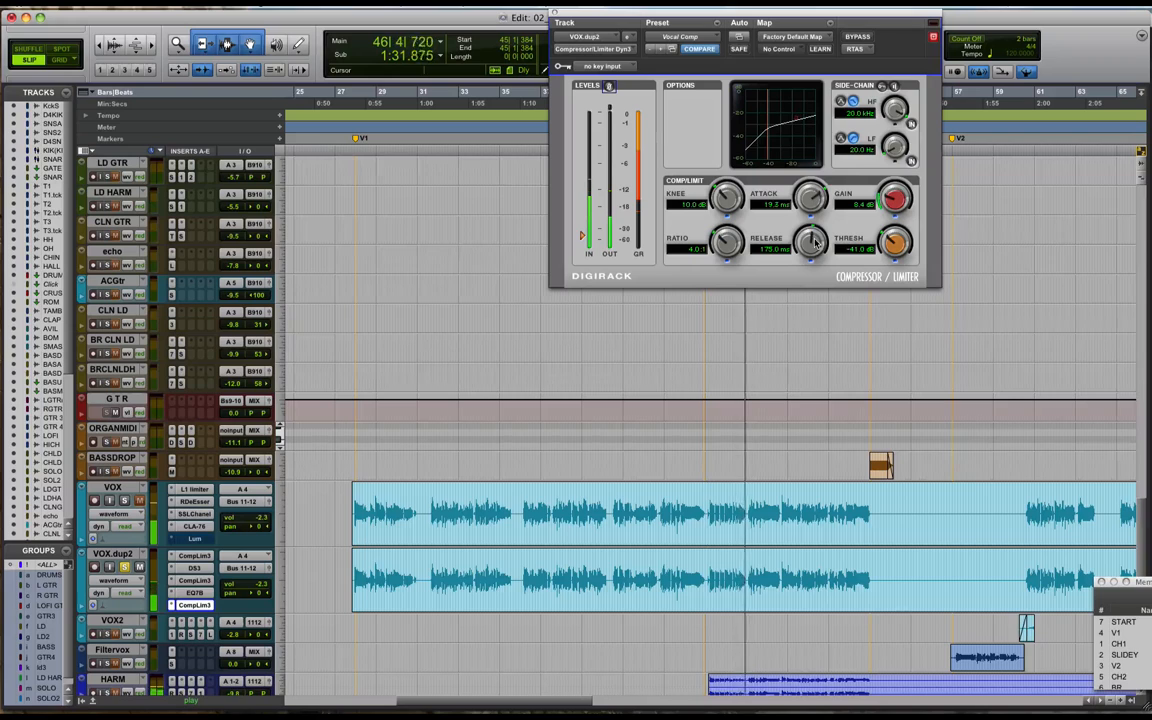
left_click_drag(811, 240, 812, 262)
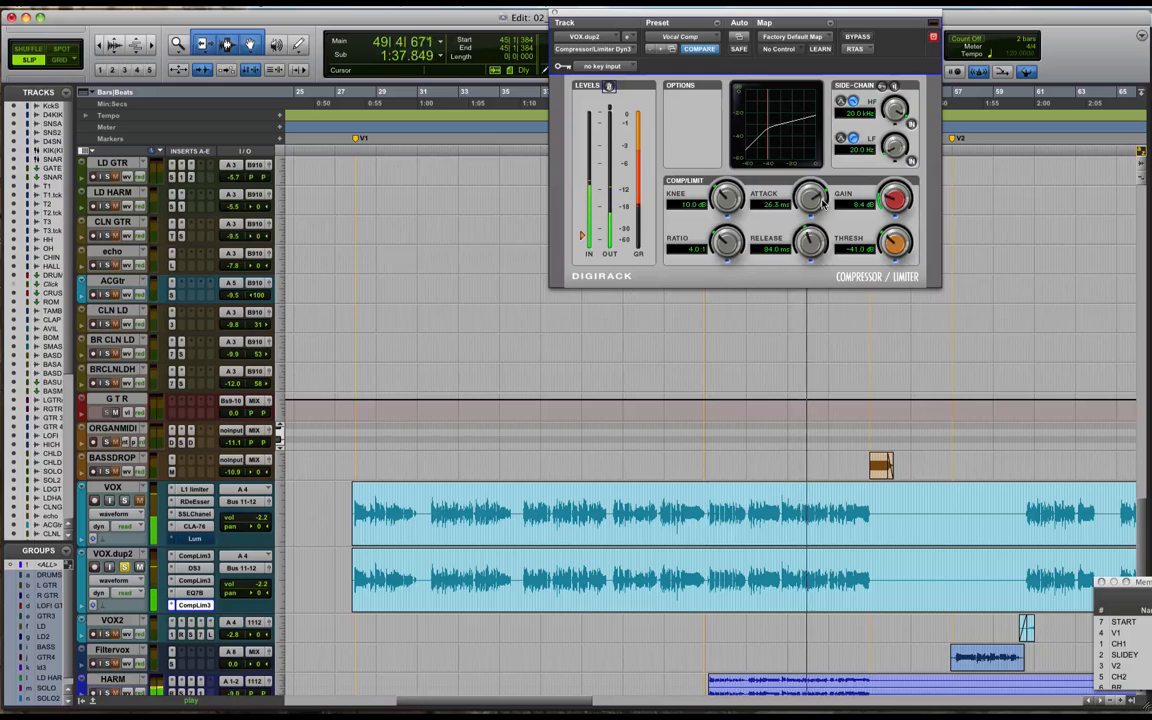
left_click_drag(821, 205, 803, 250)
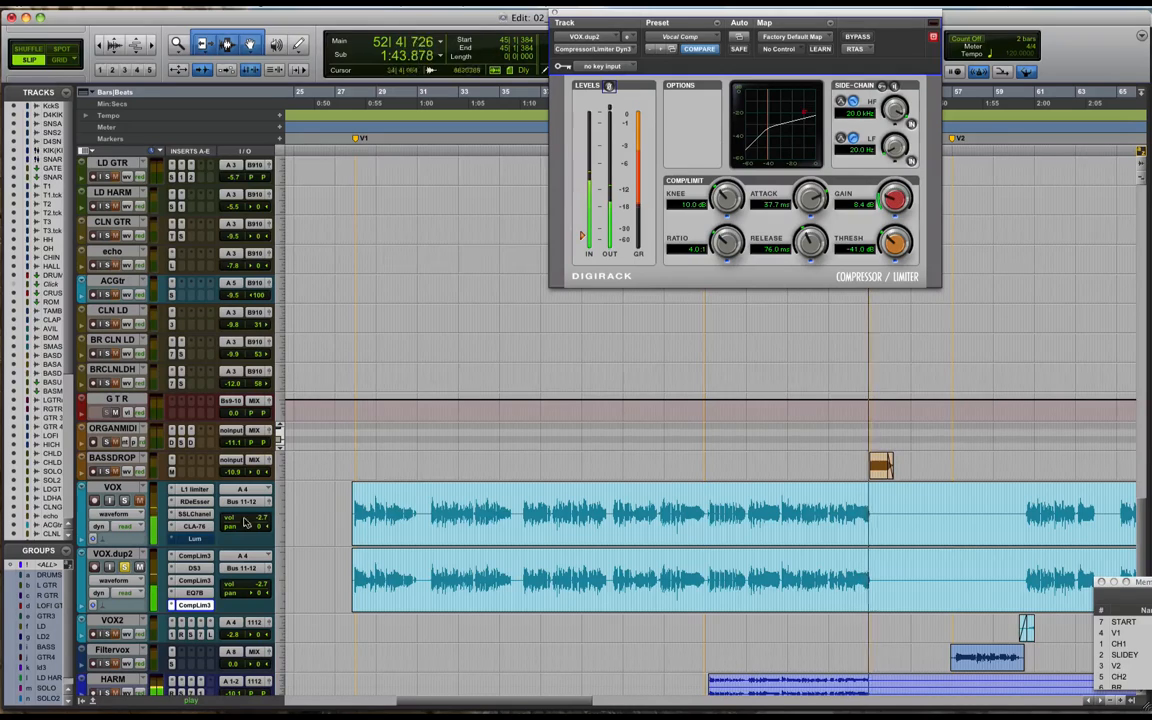
Replay the chorus repeatedly, switching solo between VOX.dup2 and VOX to compare the compressor with the CLA-76.
key("space")
key("space")
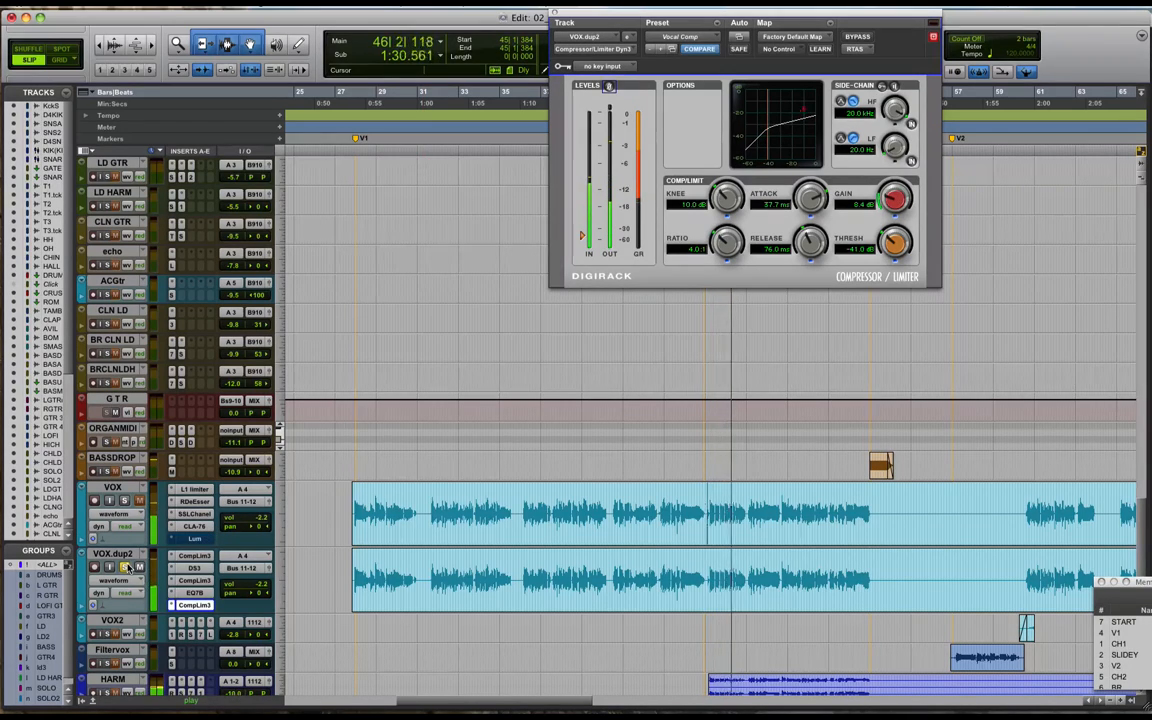
key("space")
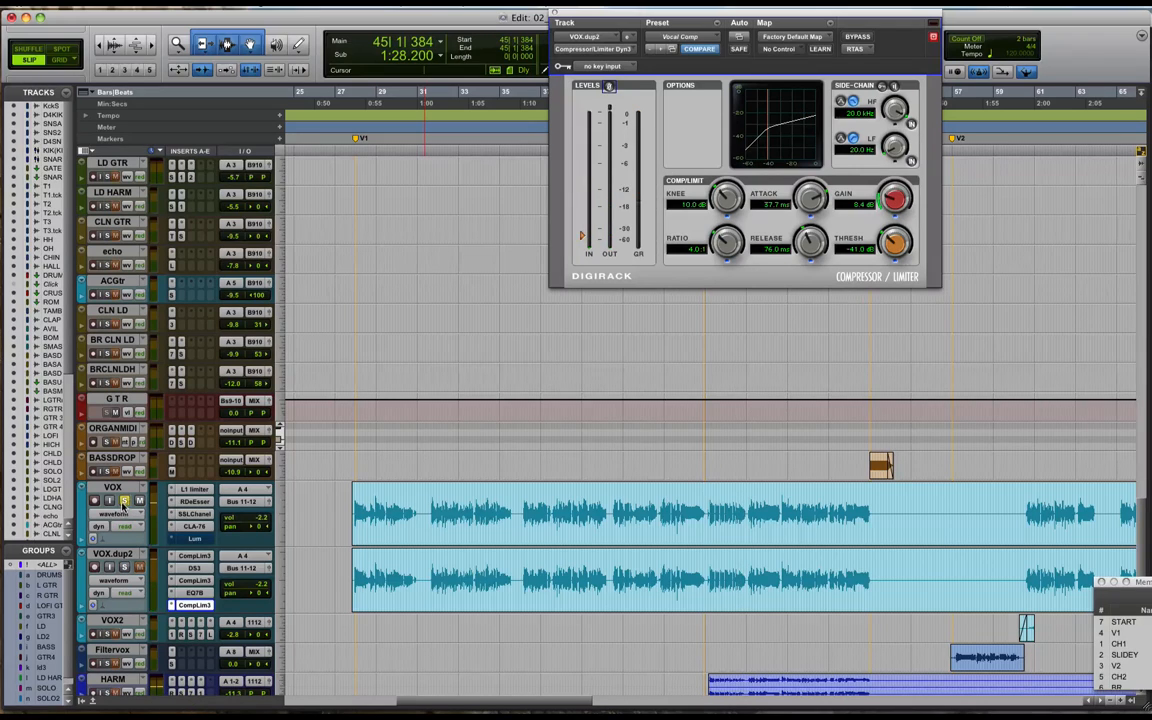
key("space")
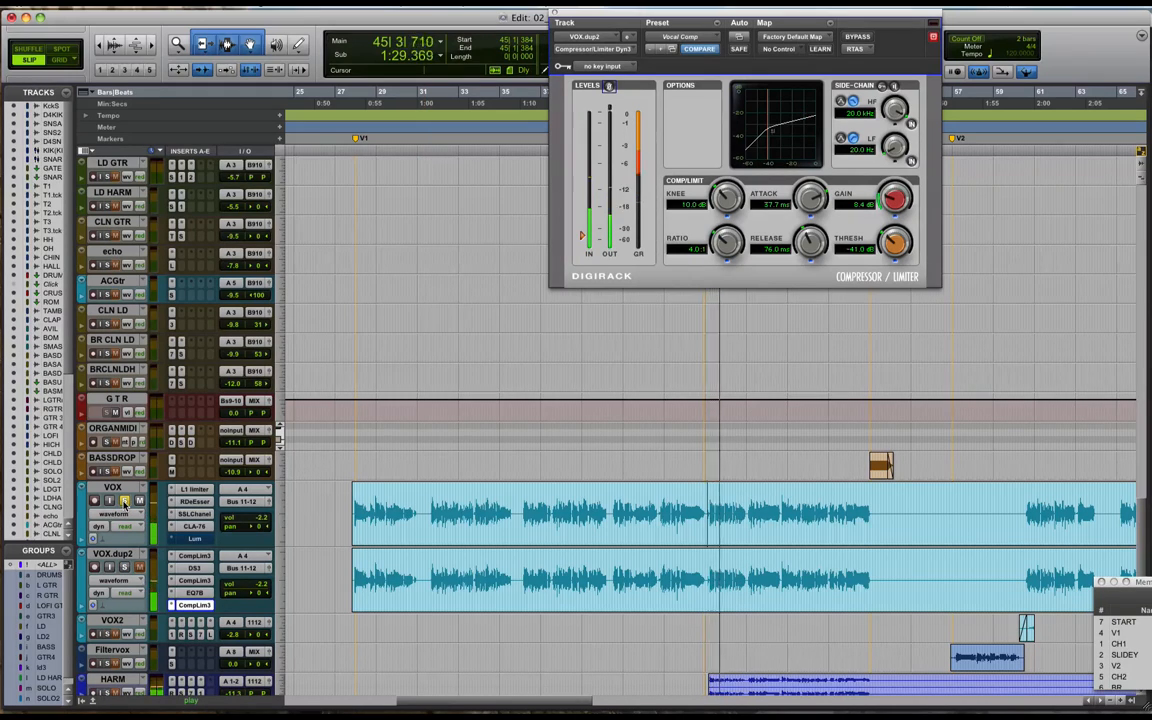
key("space")
key("space")
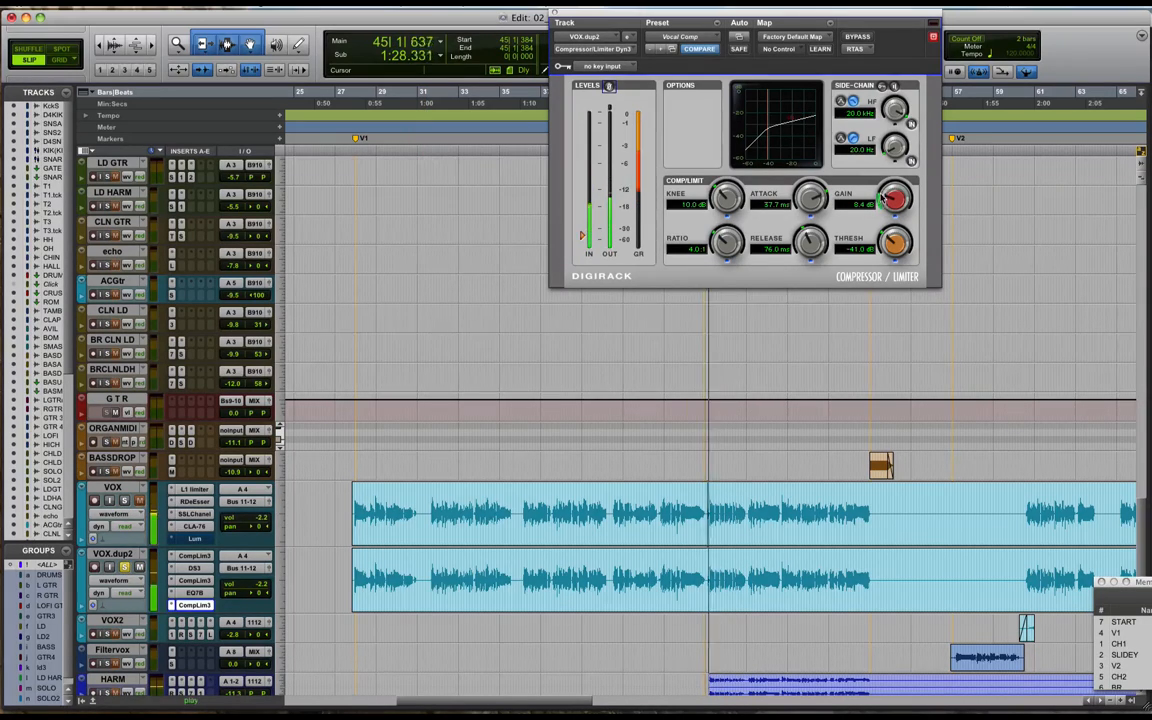
Raise the VOX.dup2 compressor's gain to 12.4 dB and lower its threshold to -43.4 dB.
left_click_drag(890, 206, 893, 198)
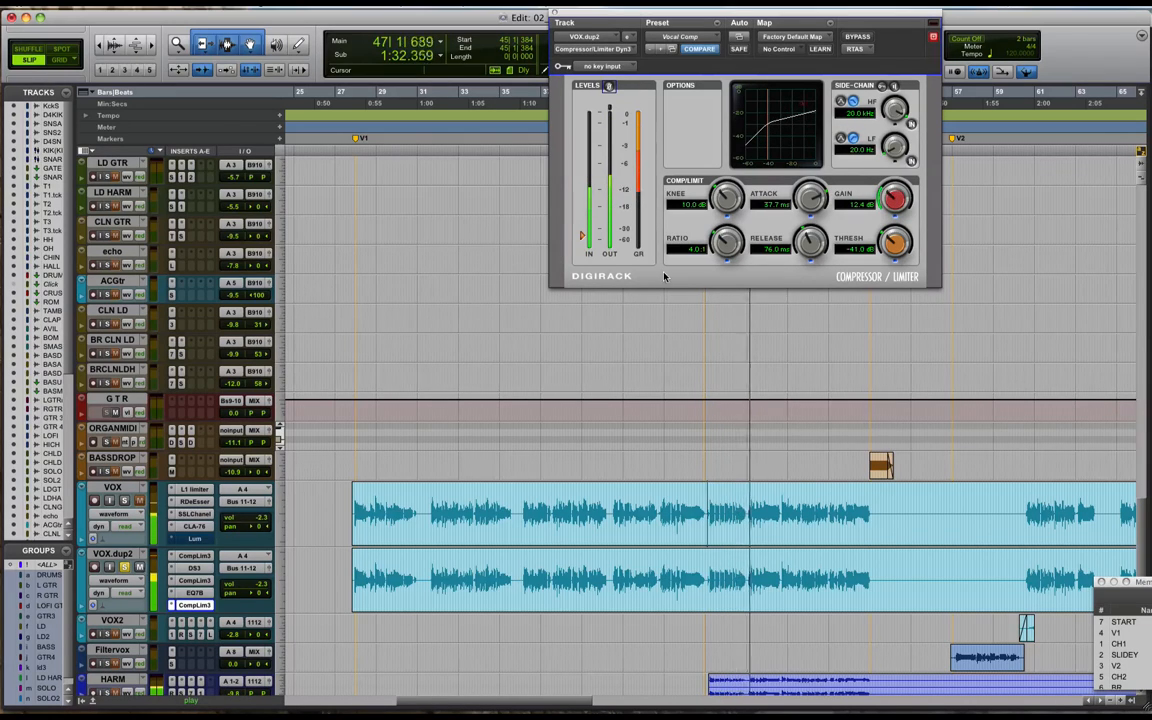
left_click_drag(583, 236, 582, 238)
key("space")
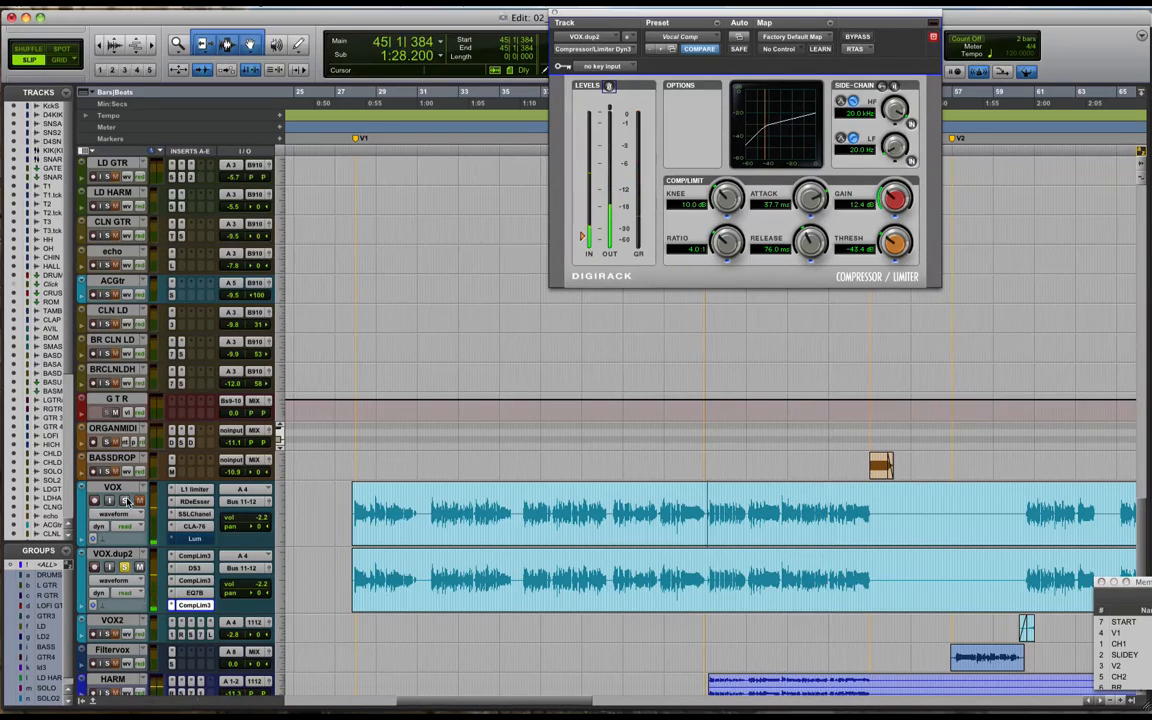
Replay the chorus with VOX soloed, then with VOX.dup2 soloed, to compare the new gain and threshold.
key("space")
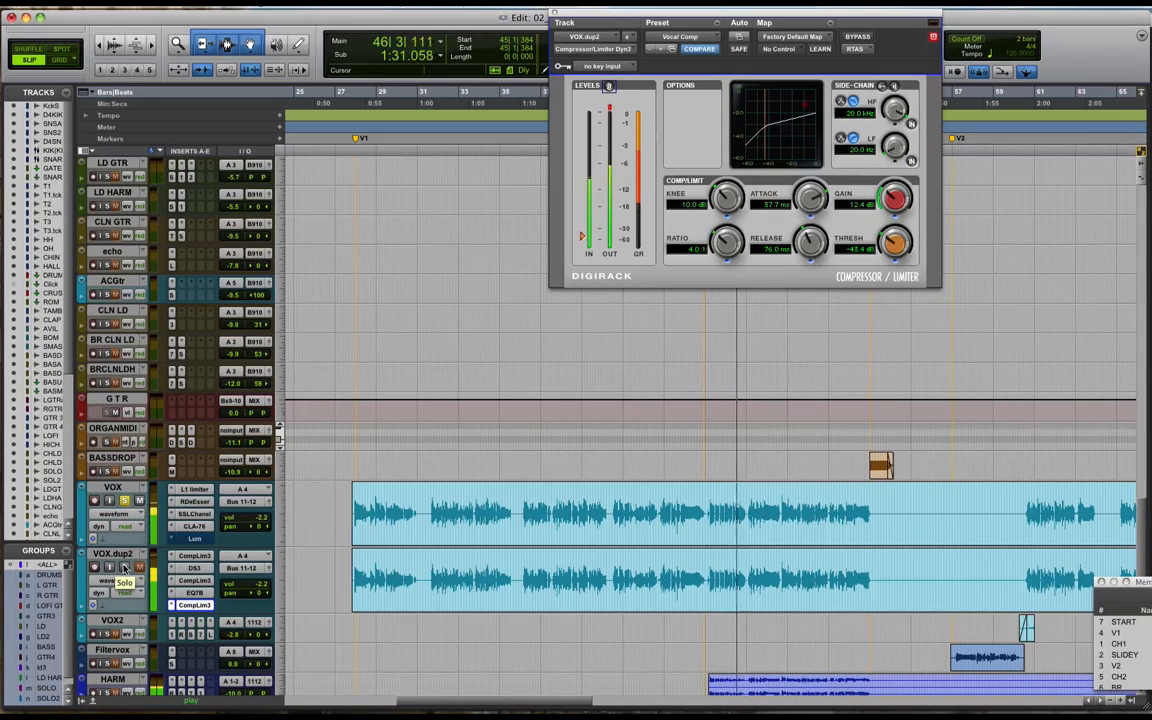
key("space")
key("space")
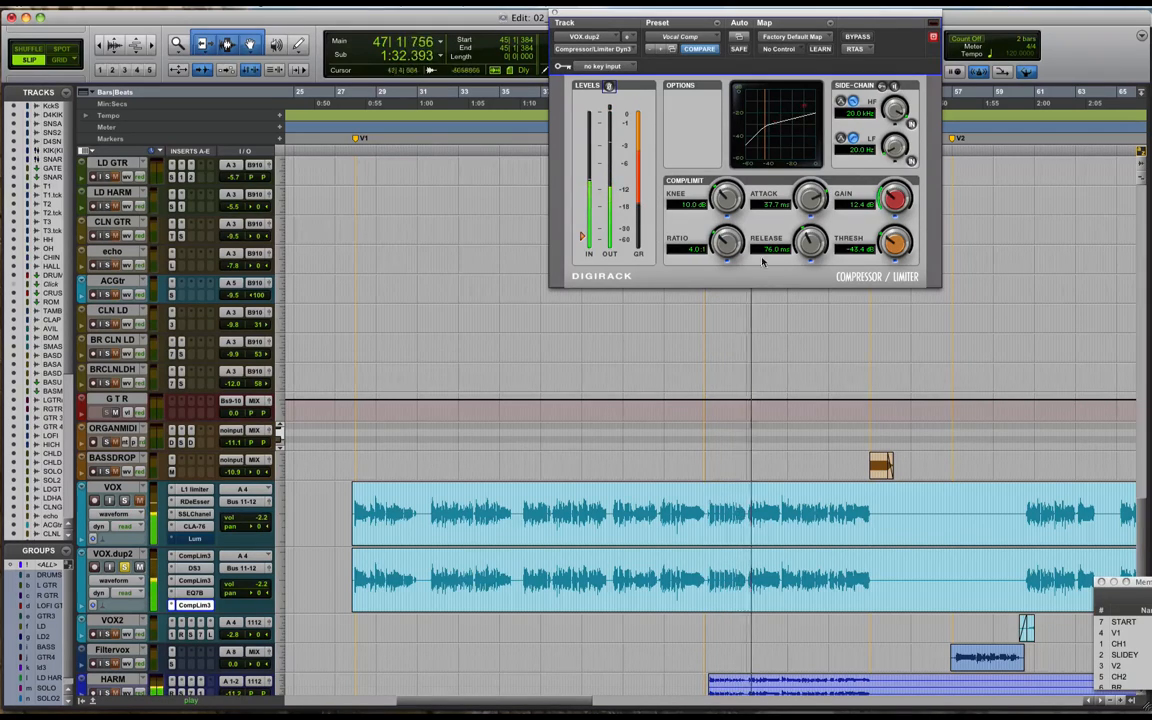
Set the VOX.dup2 compressor's attack to 21.4 ms and release to 78.6 ms.
left_click_drag(810, 198, 820, 215)
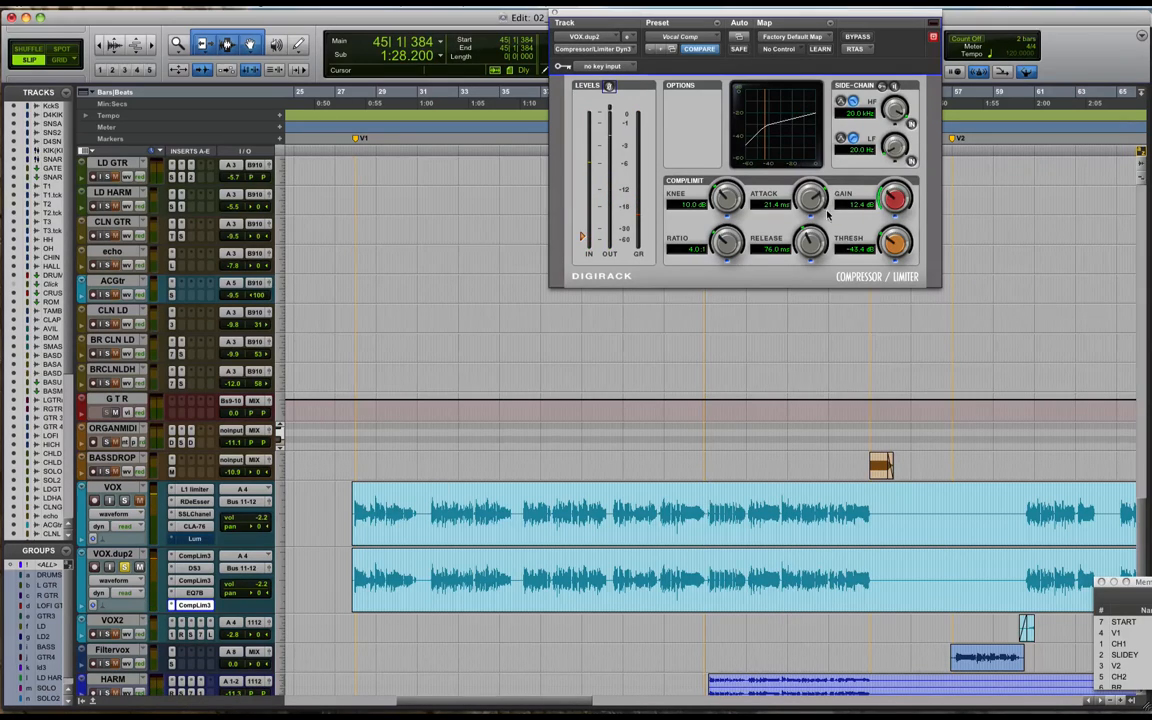
left_click_drag(816, 207, 810, 225)
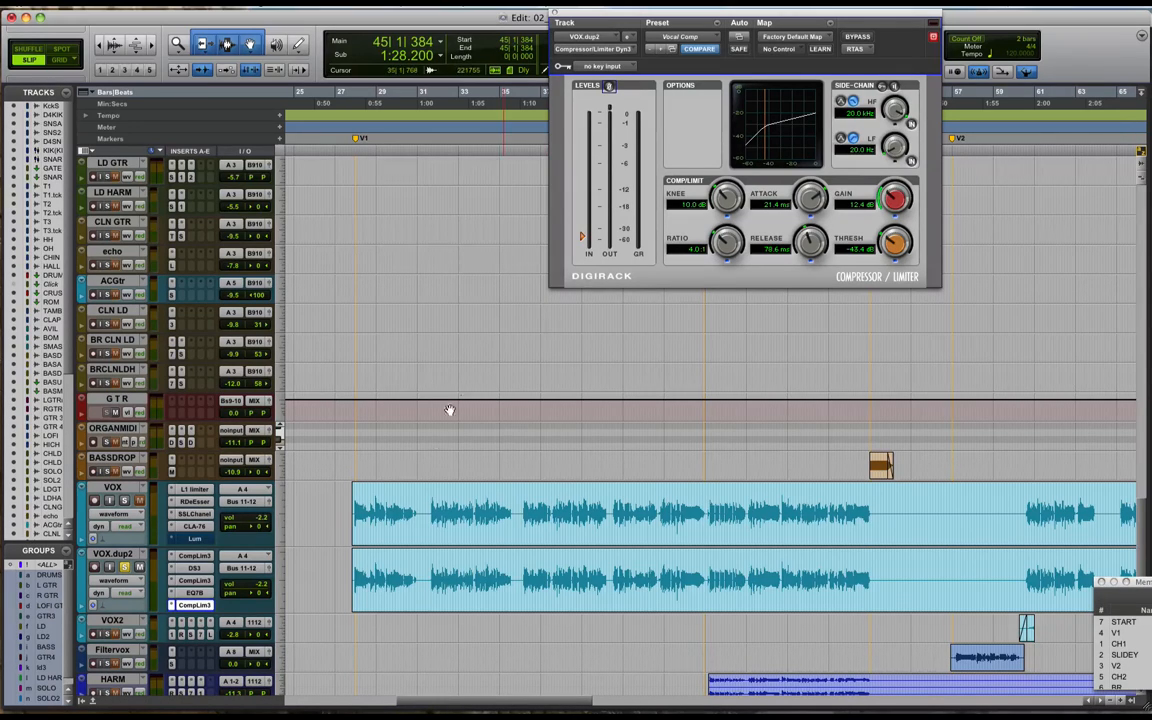
Restart the chorus several times, alternating solo between VOX.dup2 and VOX to judge the attack and release.
key("space")
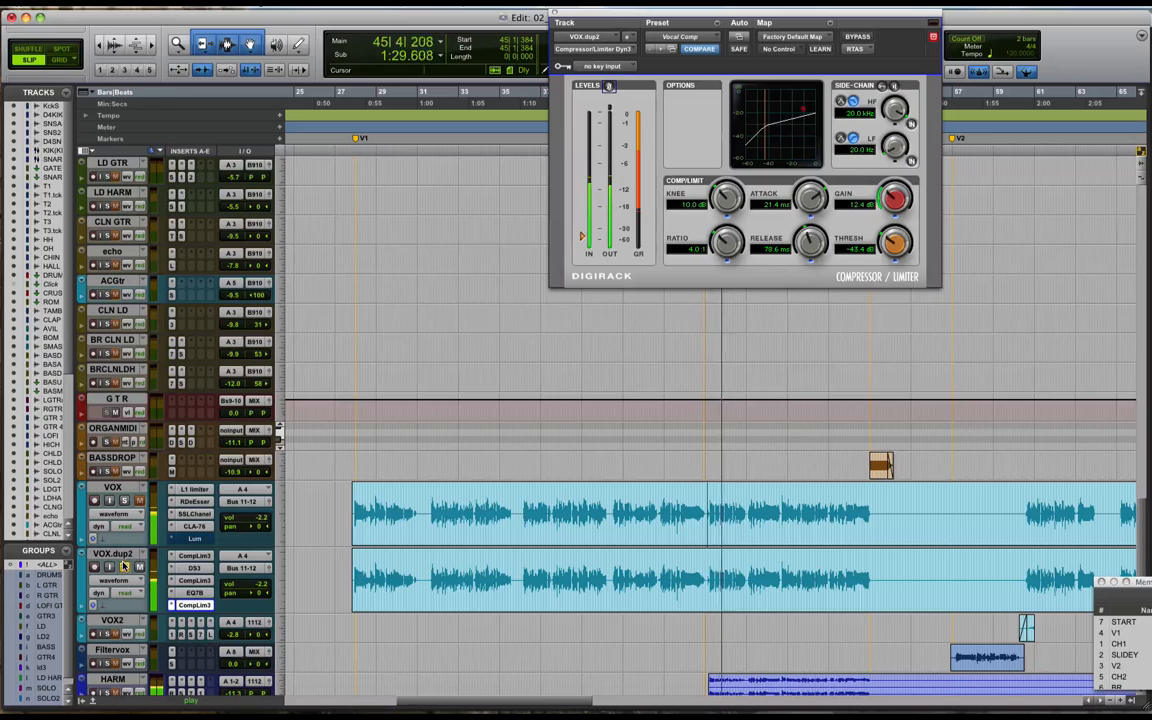
key("space")
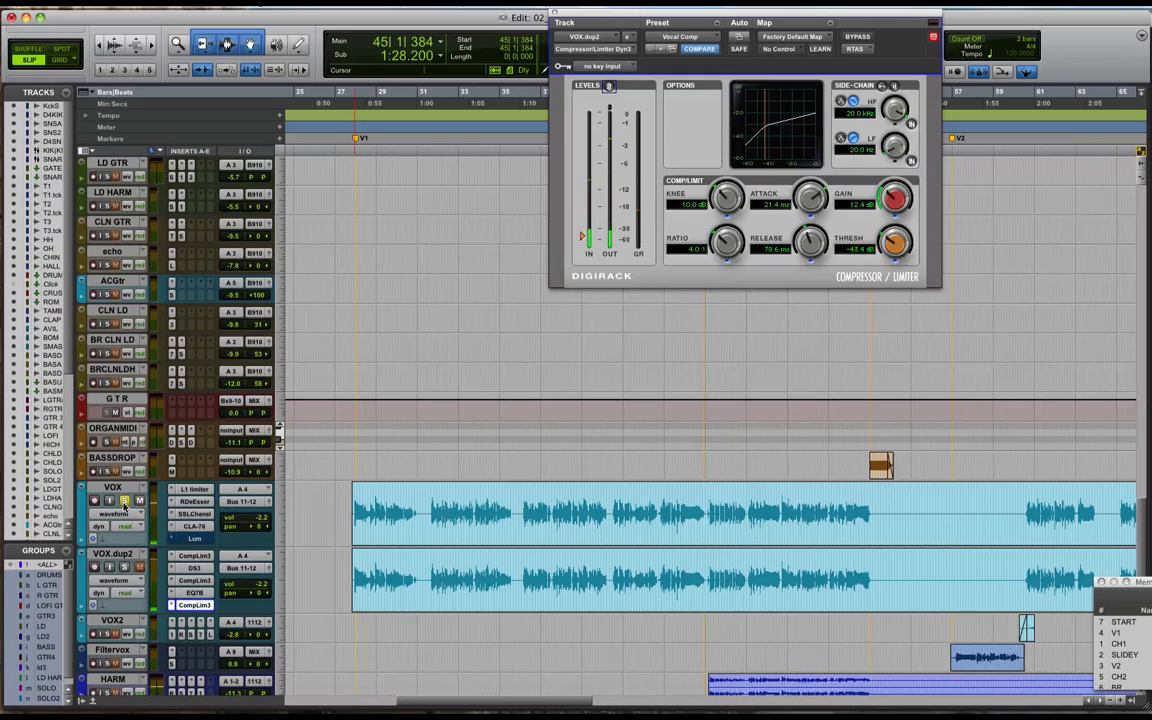
key("space")
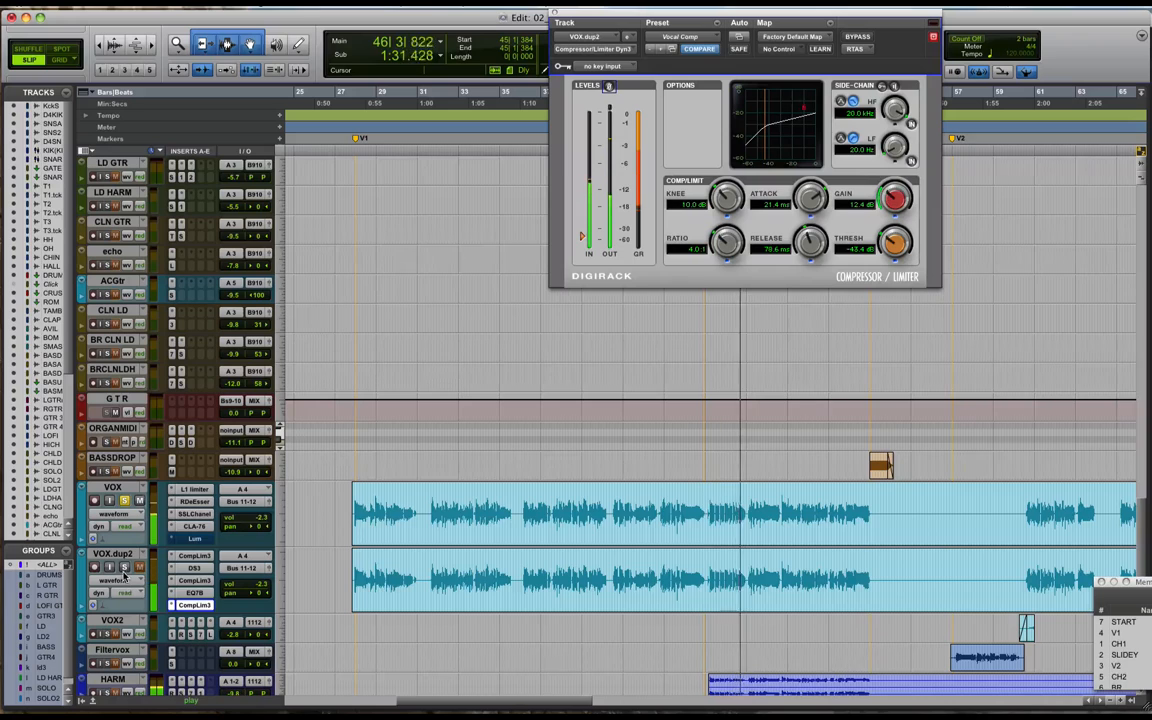
key("space")
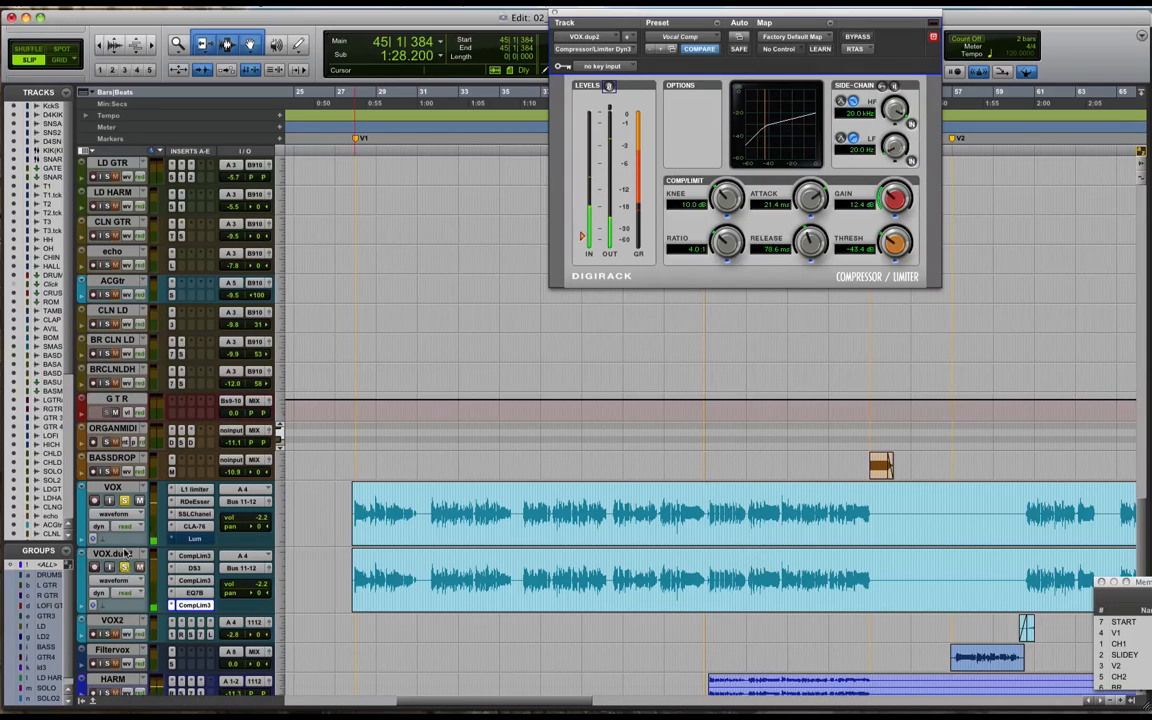
key("space")
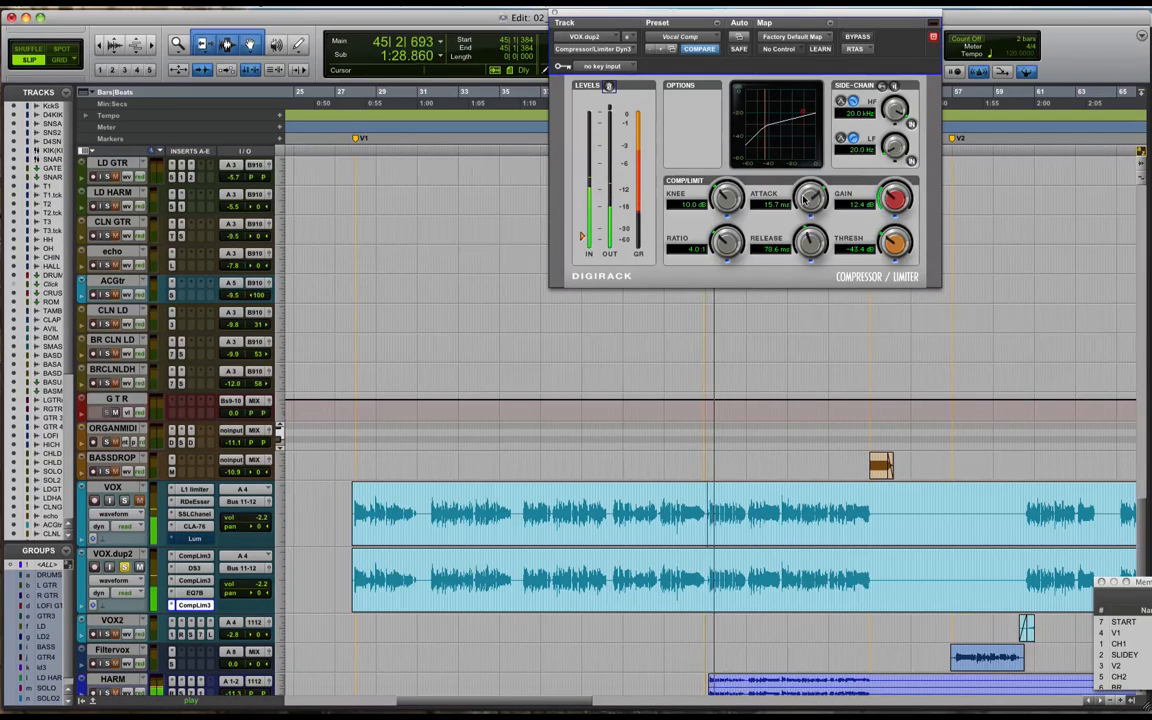
Refine the VOX.dup2 compressor to 11.5 ms attack, 11.8 dB gain and -38.5 dB threshold, and replay the chorus.
left_click_drag(806, 195, 803, 203)
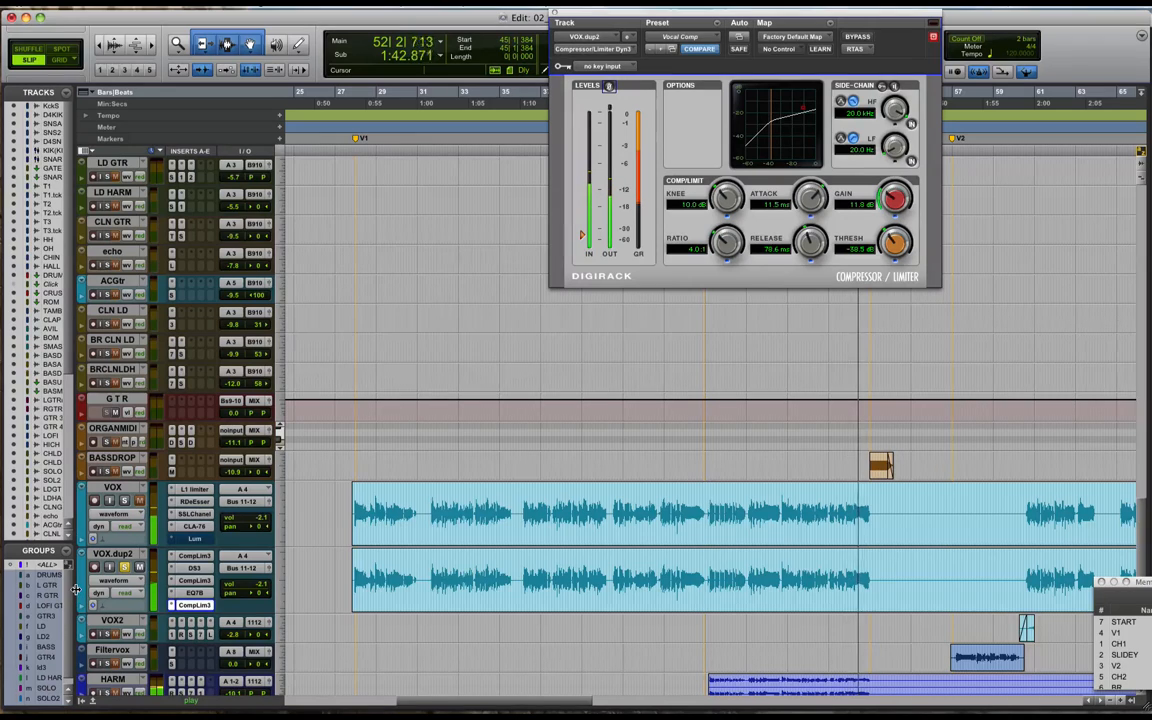
key("space")
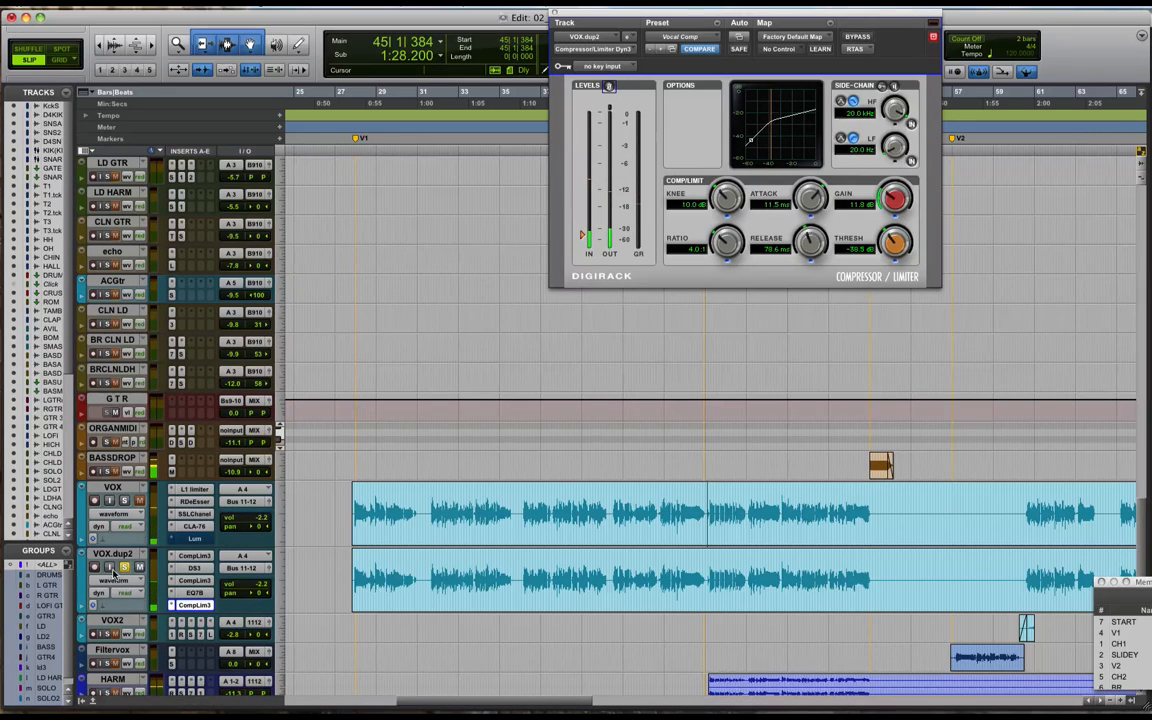
key("space")
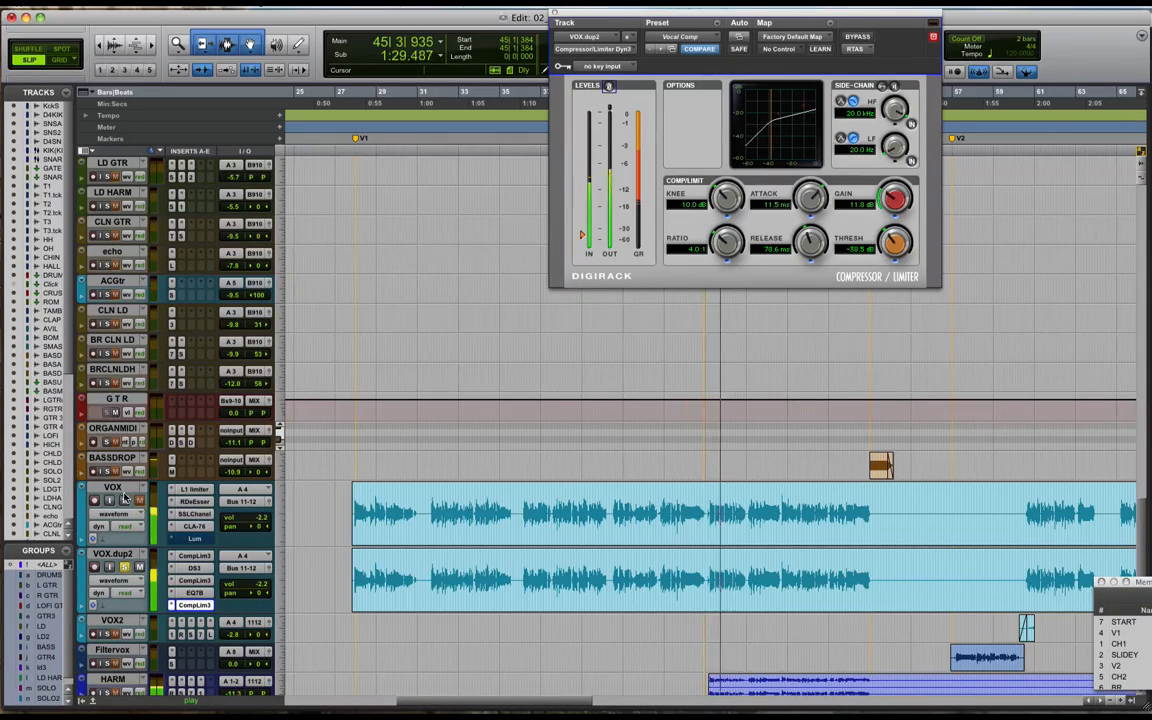
Replay the chorus from its start several times, switching solo between VOX and VOX.dup2 to compare the two chains.
key("space")
key("space")
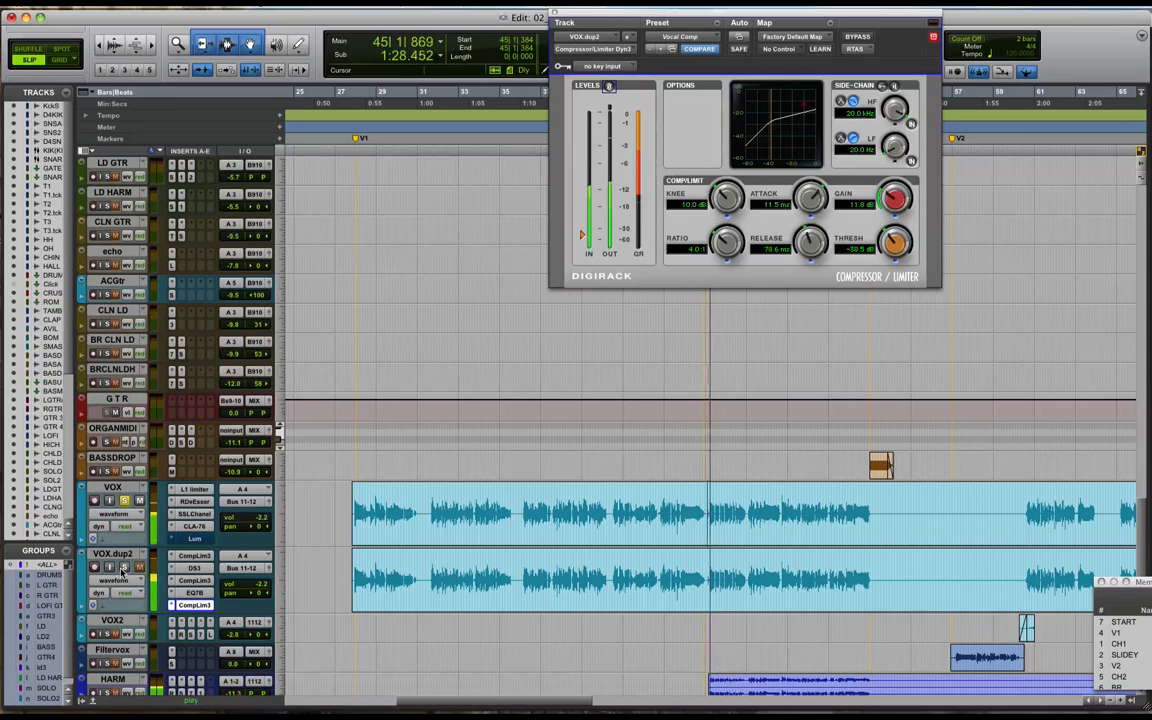
key("space")
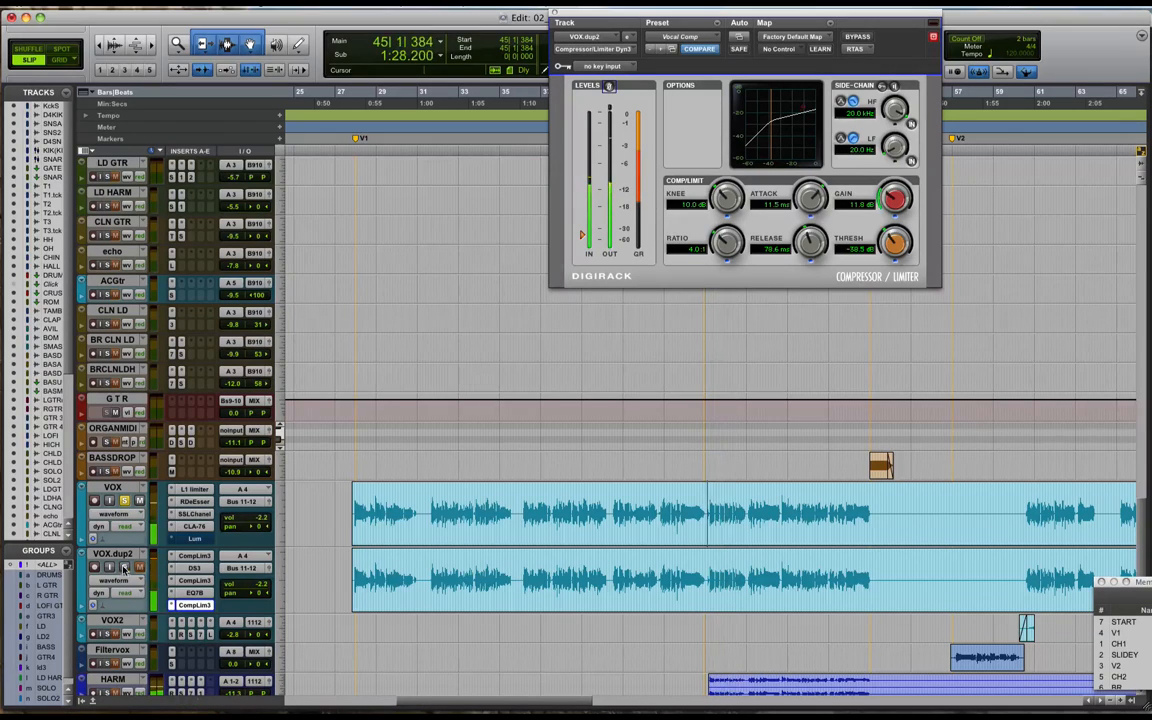
key("space")
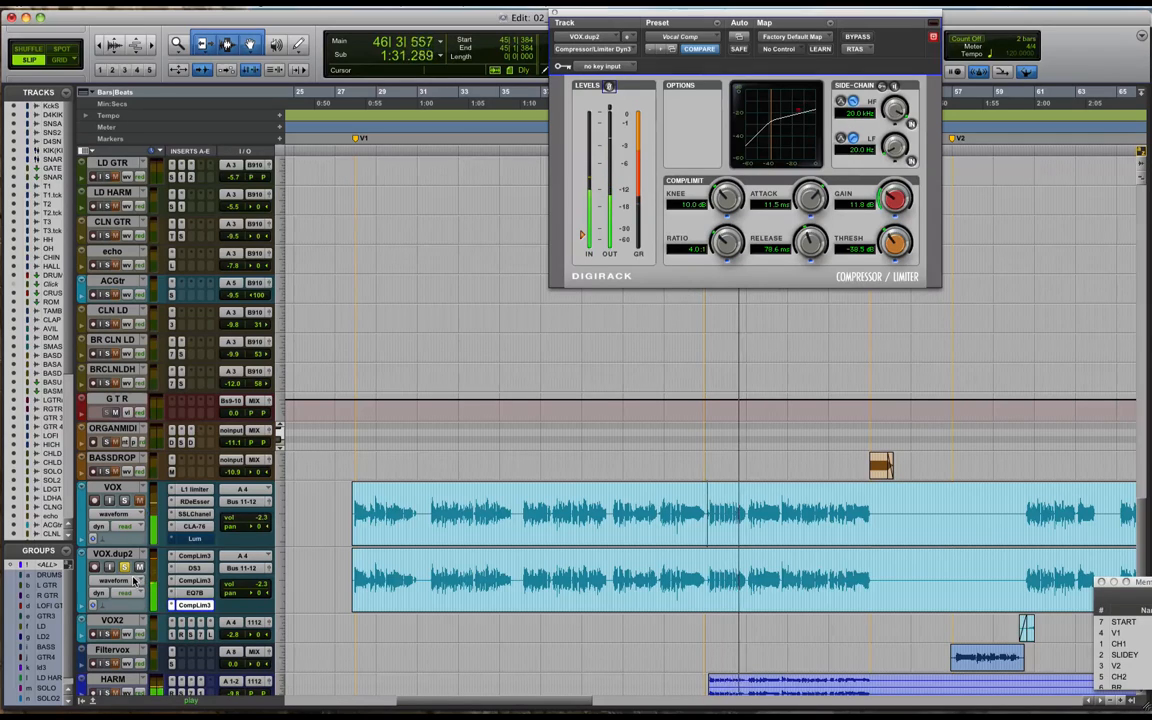
key("space")
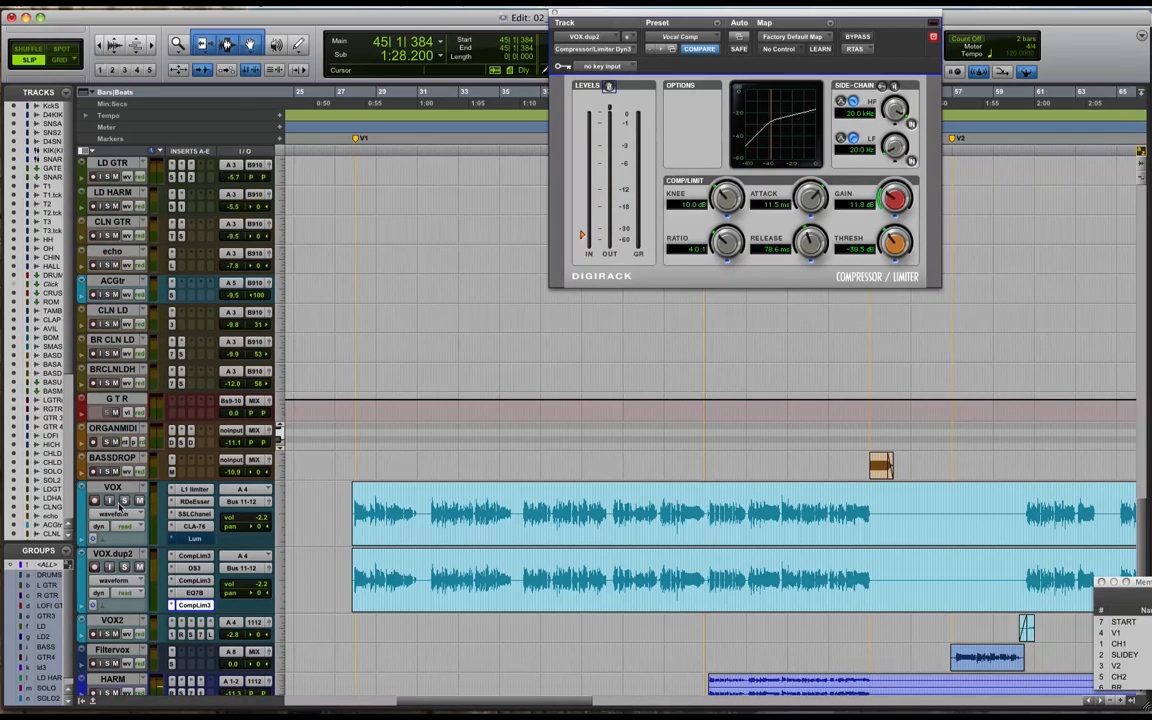
Take the Luminescent plug-in on VOX out of bypass and play the chorus with VOX soloed.
left_click(196, 540)
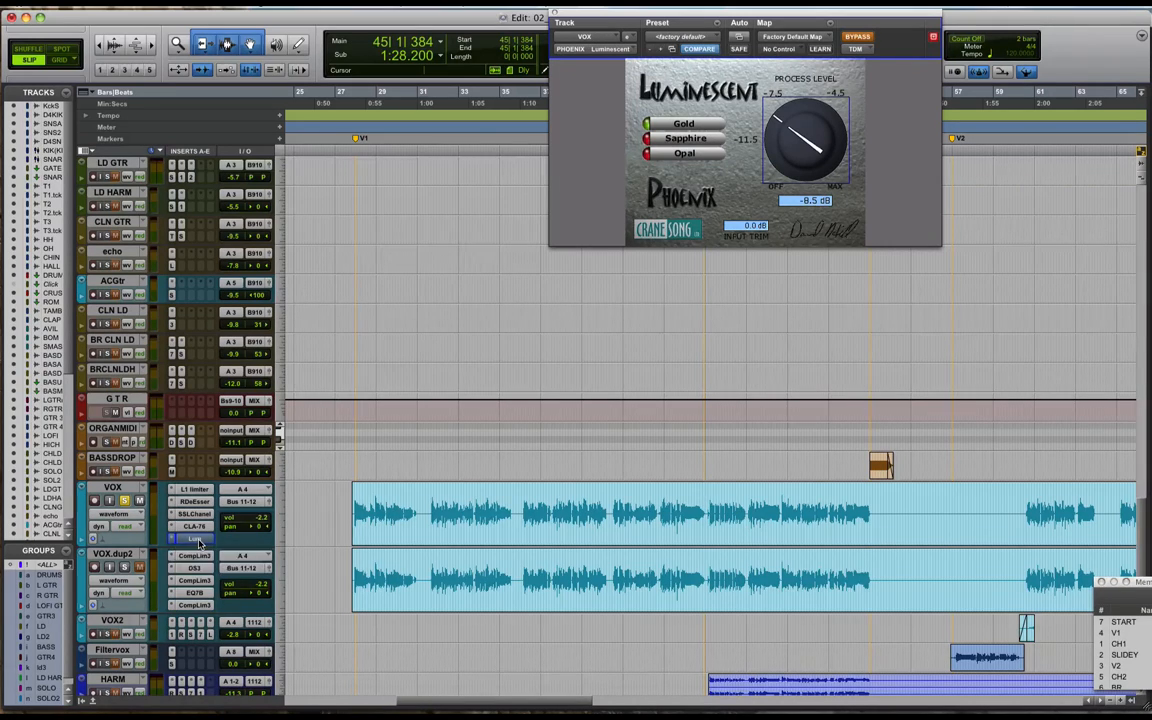
key("space")
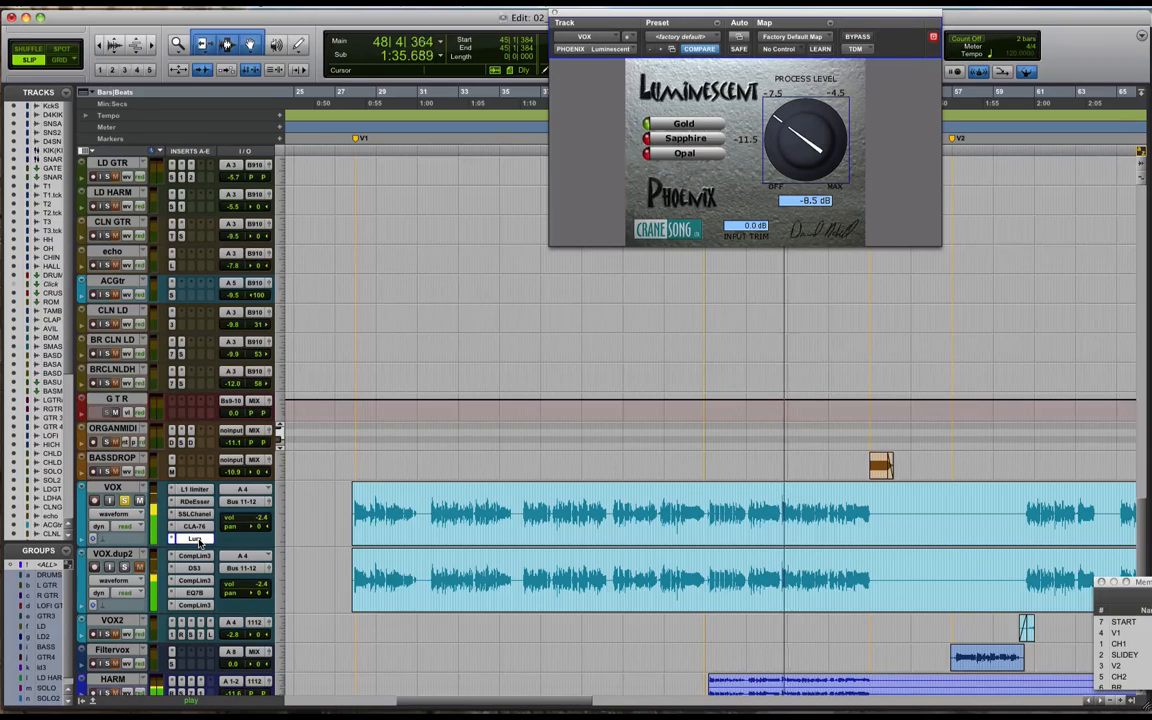
key("space")
left_click(196, 540)
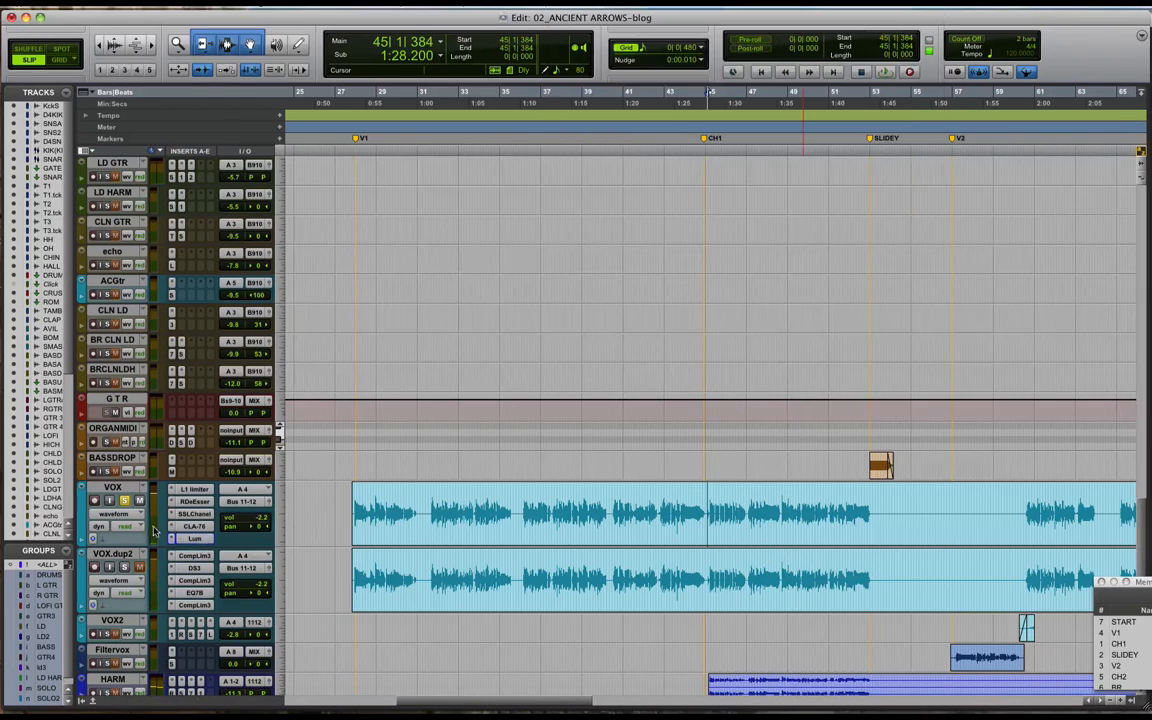
In the Mix window, insert the mono RTAS Lo-Fi plug-in in the first F-J insert slot of VOX.dup2.
key("super+equal")
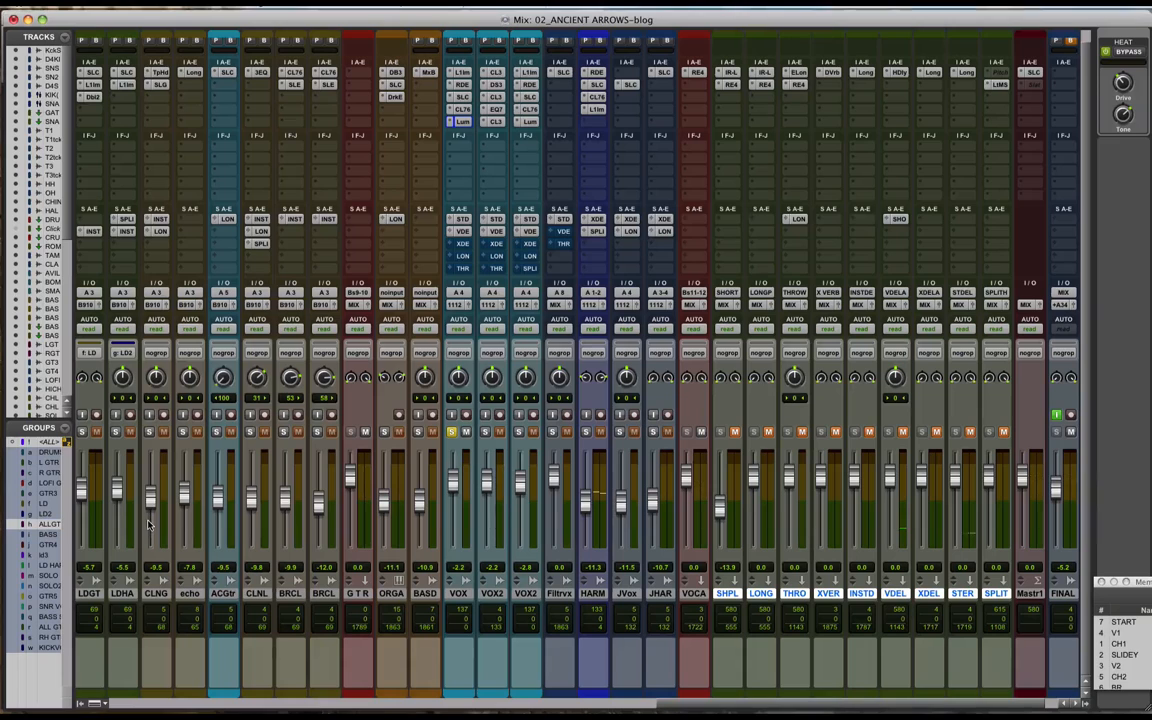
left_click(463, 122)
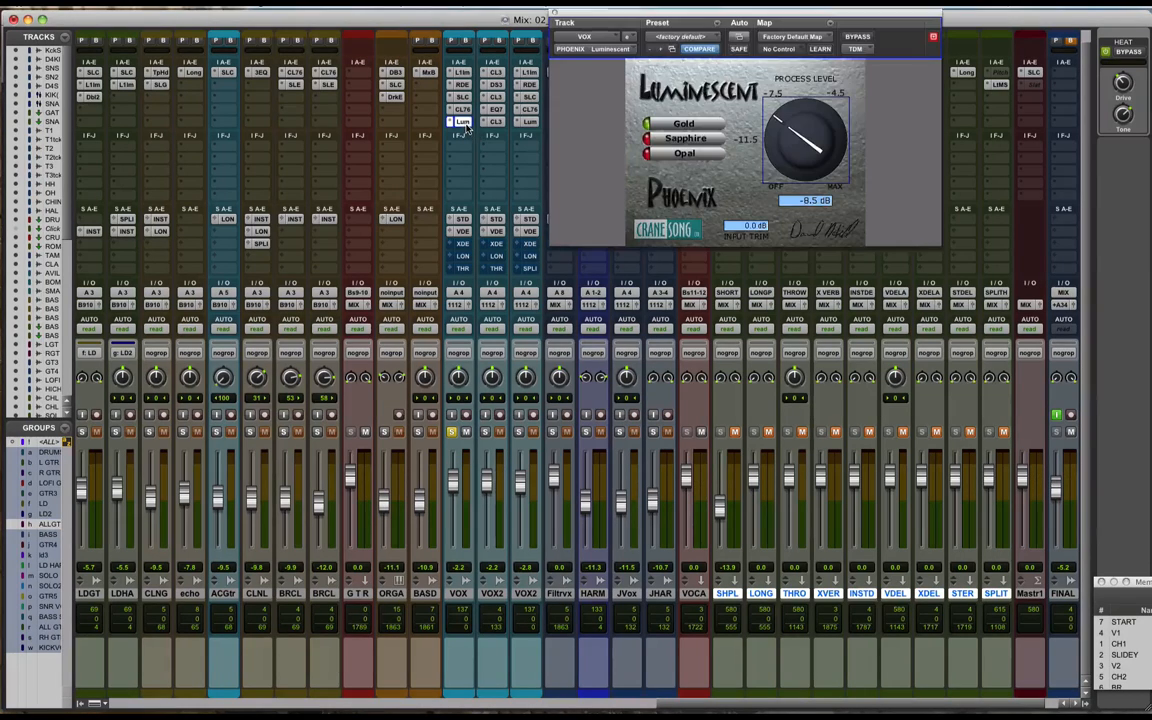
left_click(554, 14)
left_click(491, 152)
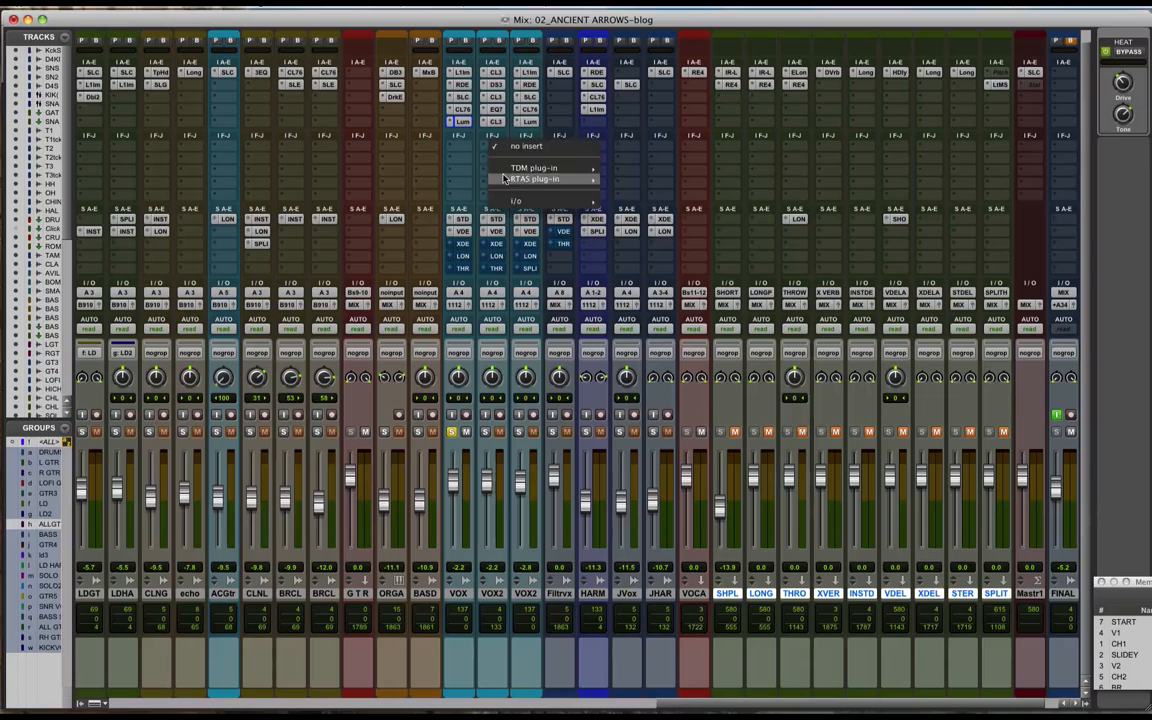
mouse_move(540, 179)
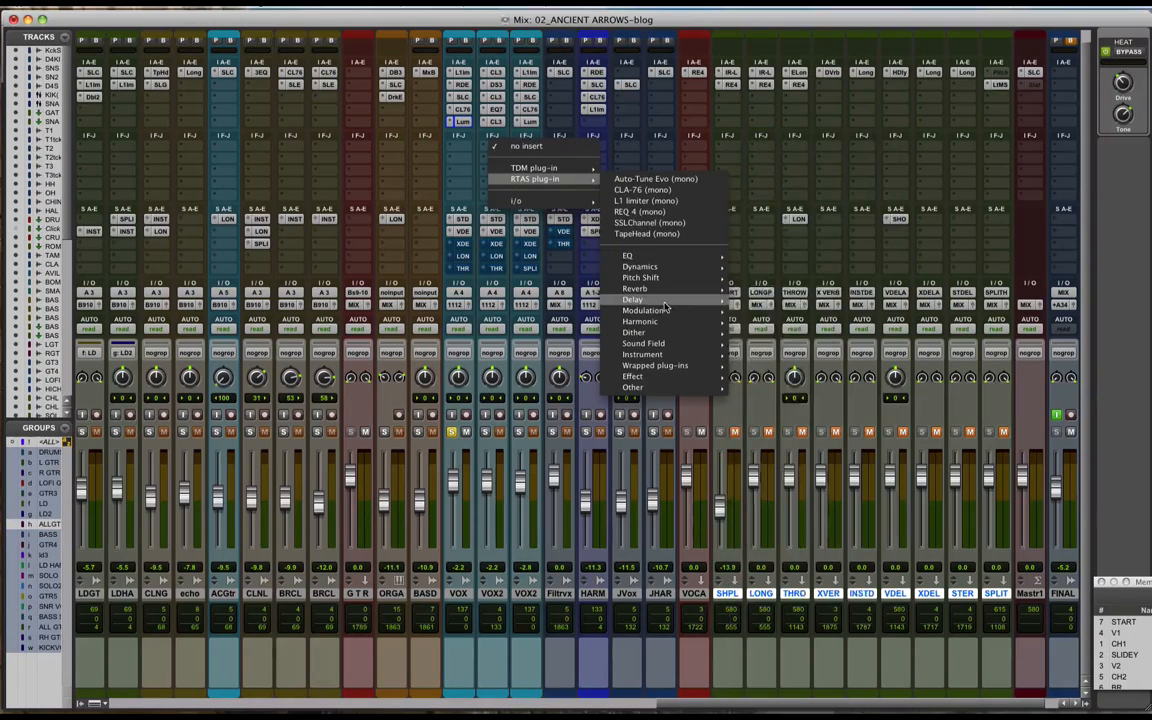
mouse_move(659, 332)
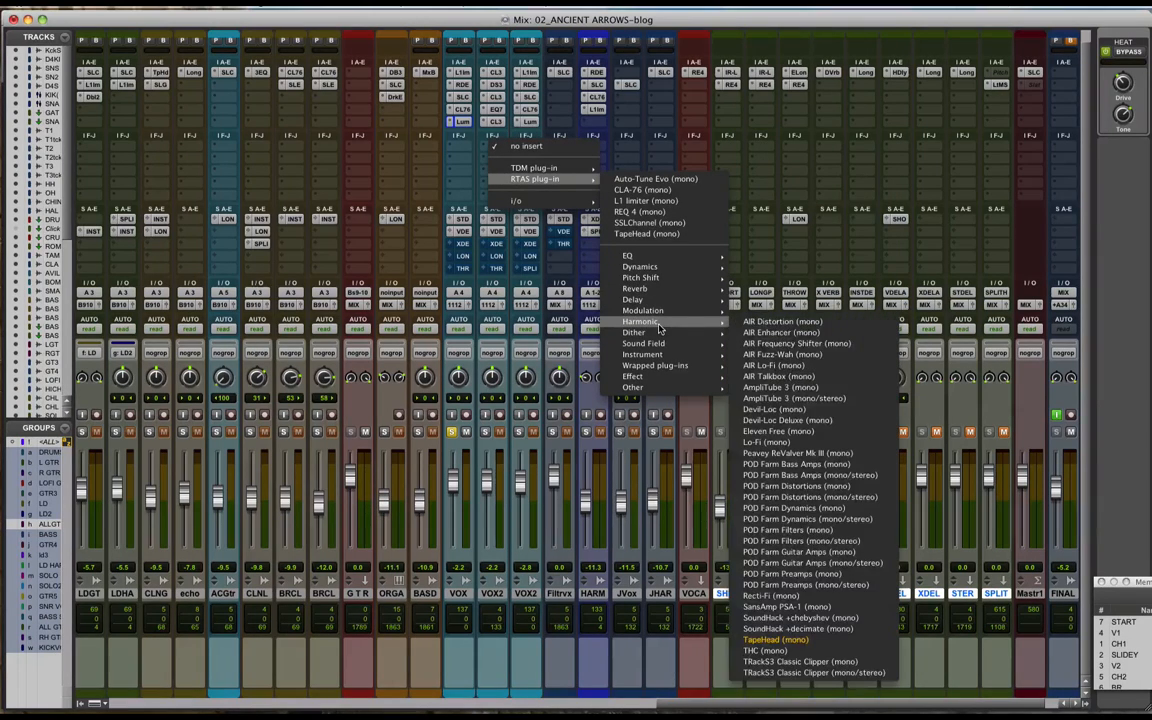
left_click(775, 442)
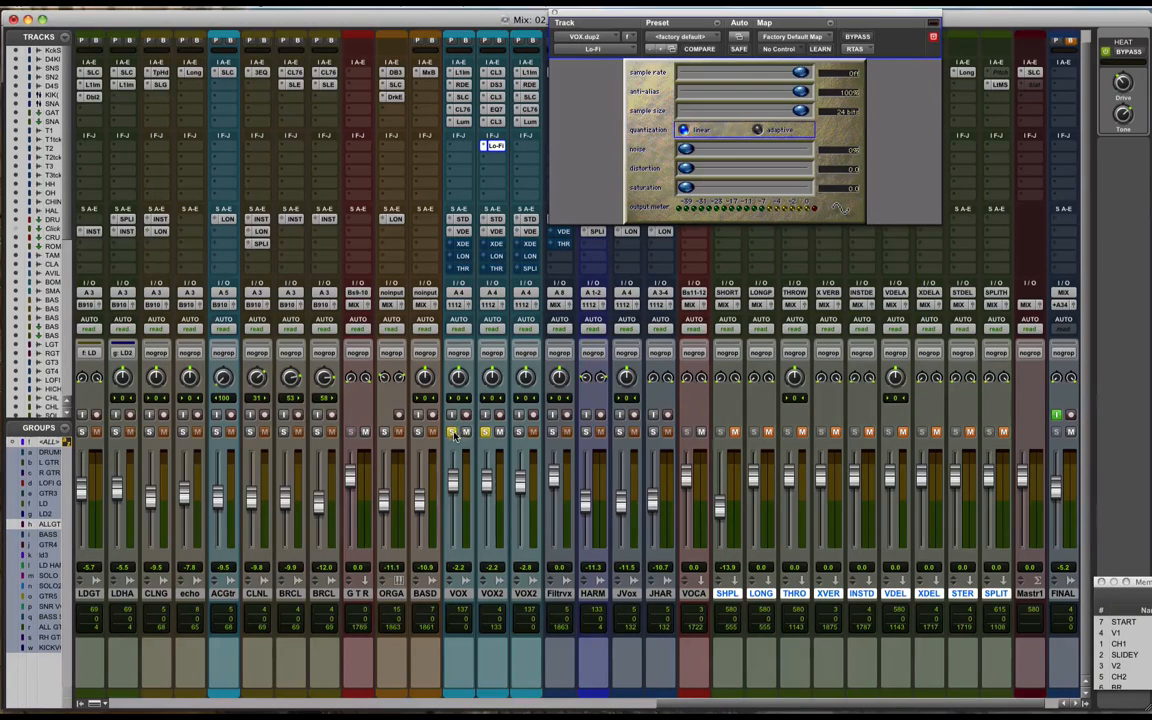
Set Lo-Fi's distortion and saturation to 0.1 and play the chorus, alternating solo between VOX and VOX.dup2.
key("space")
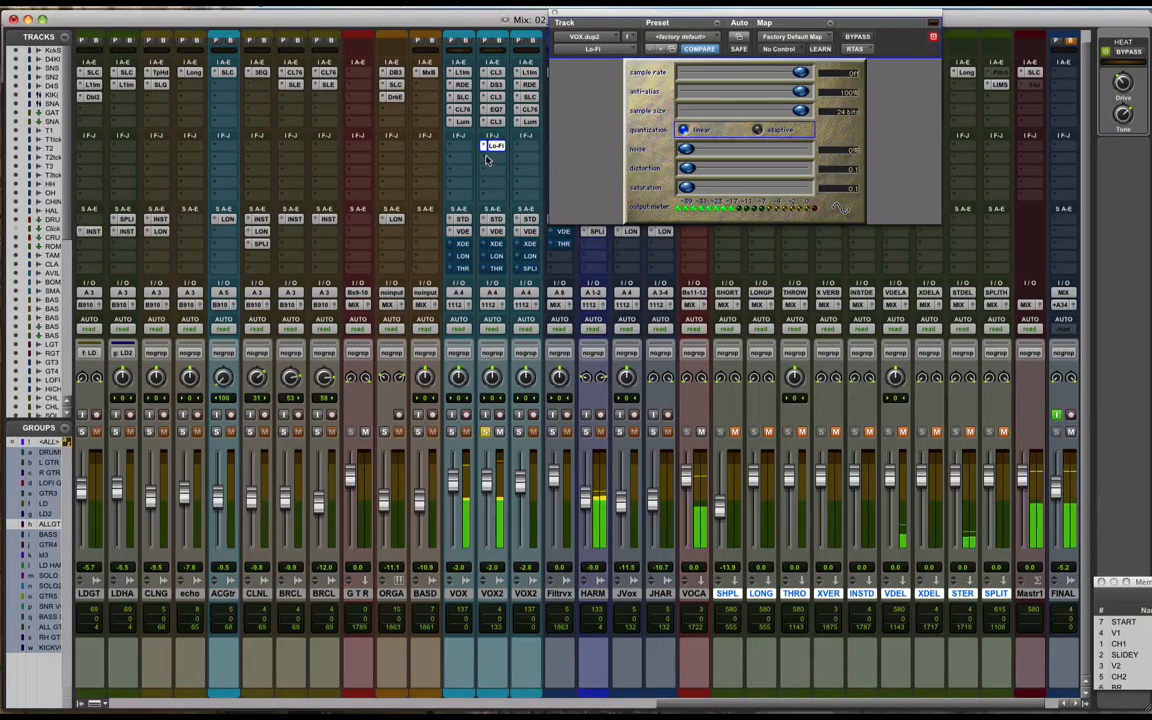
left_click(451, 432)
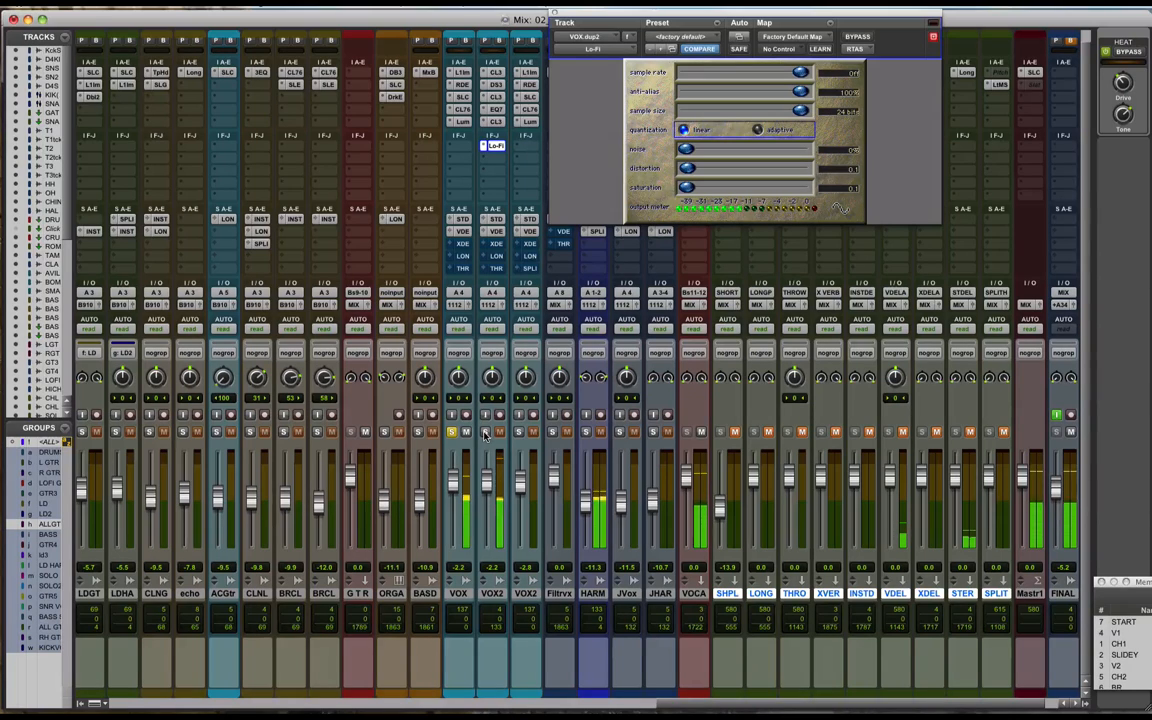
left_click(485, 432)
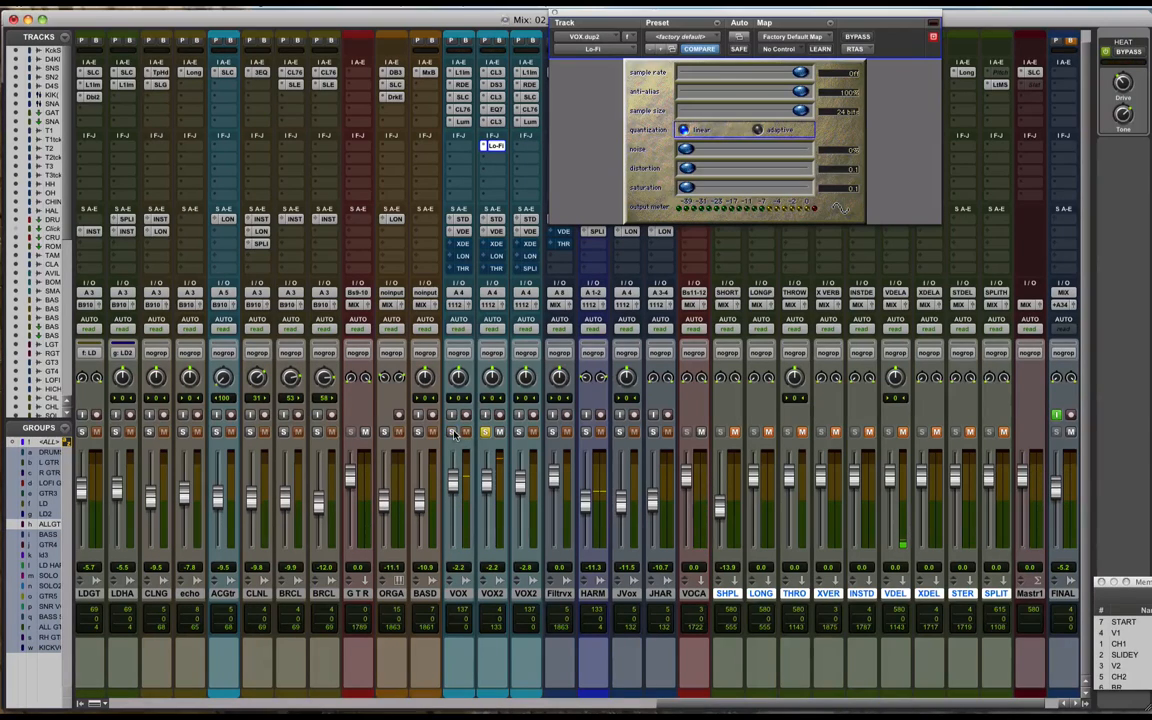
Check the VOX.dup2 limiter and compressors during playback, and set the last compressor's attack to 9.4 ms.
left_click(495, 73)
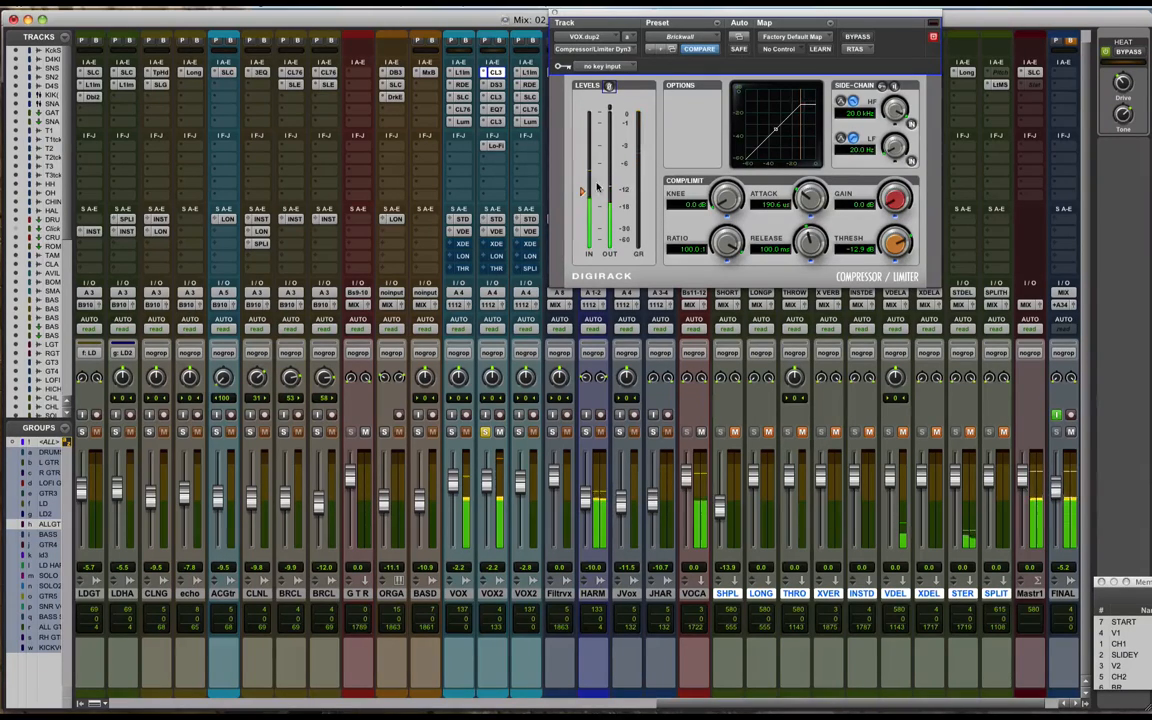
left_click(495, 97)
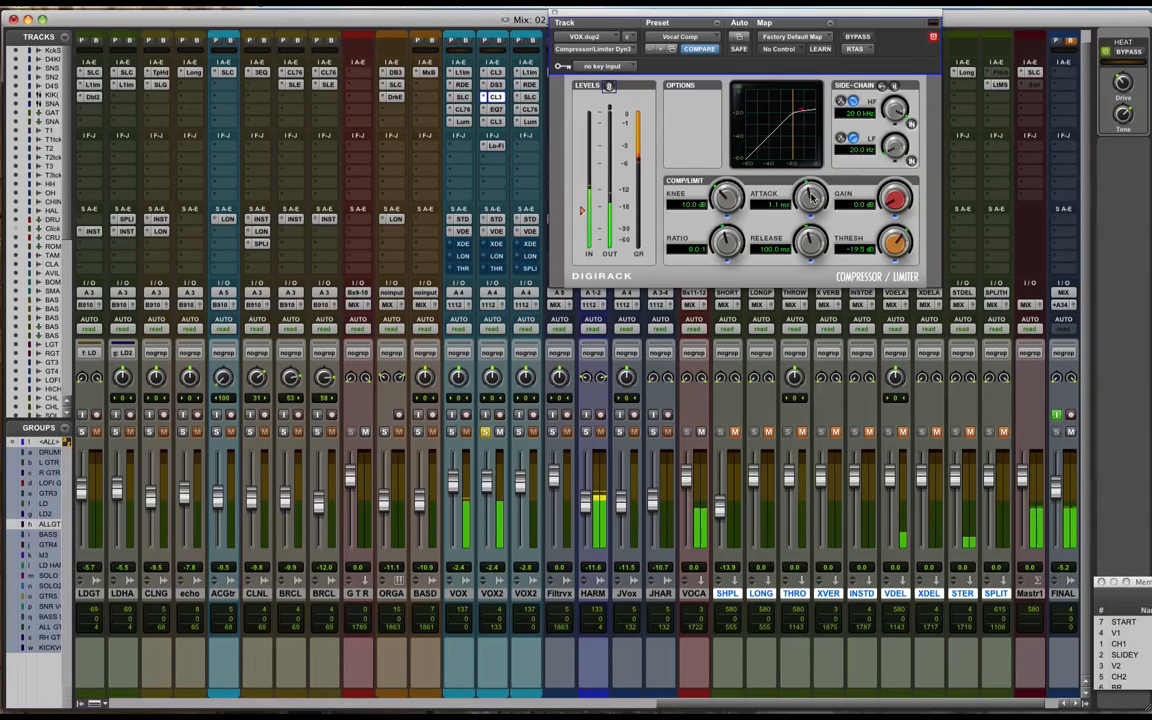
left_click(495, 121)
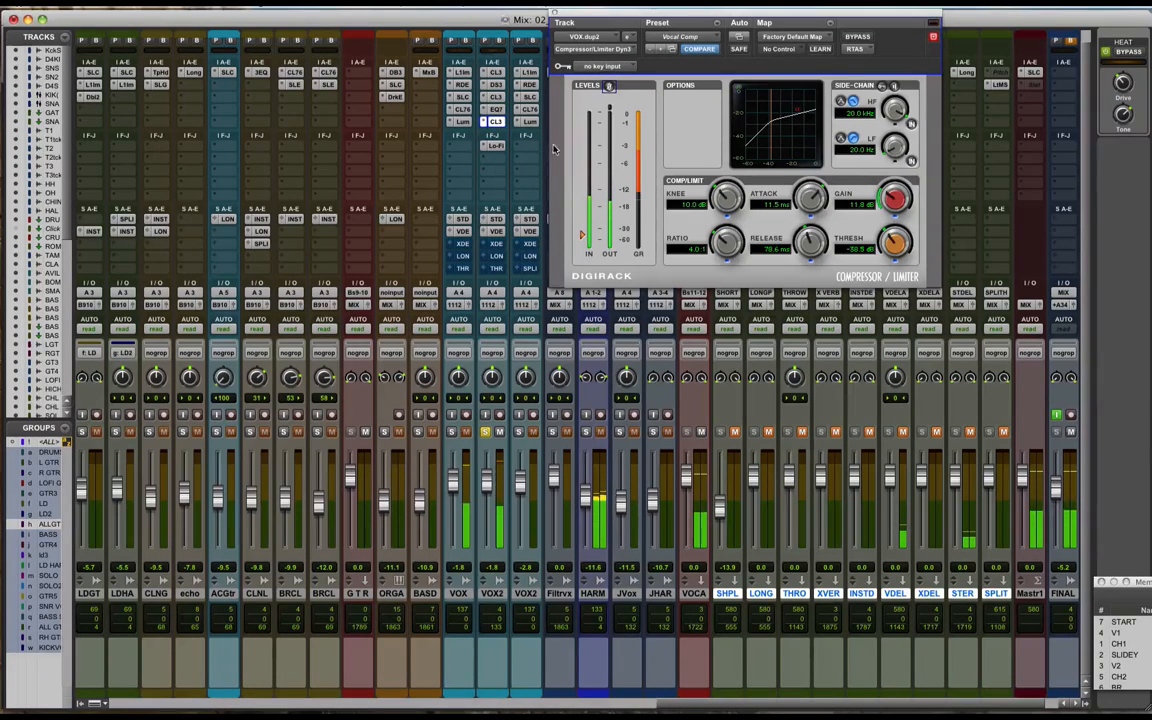
left_click_drag(818, 208, 803, 207)
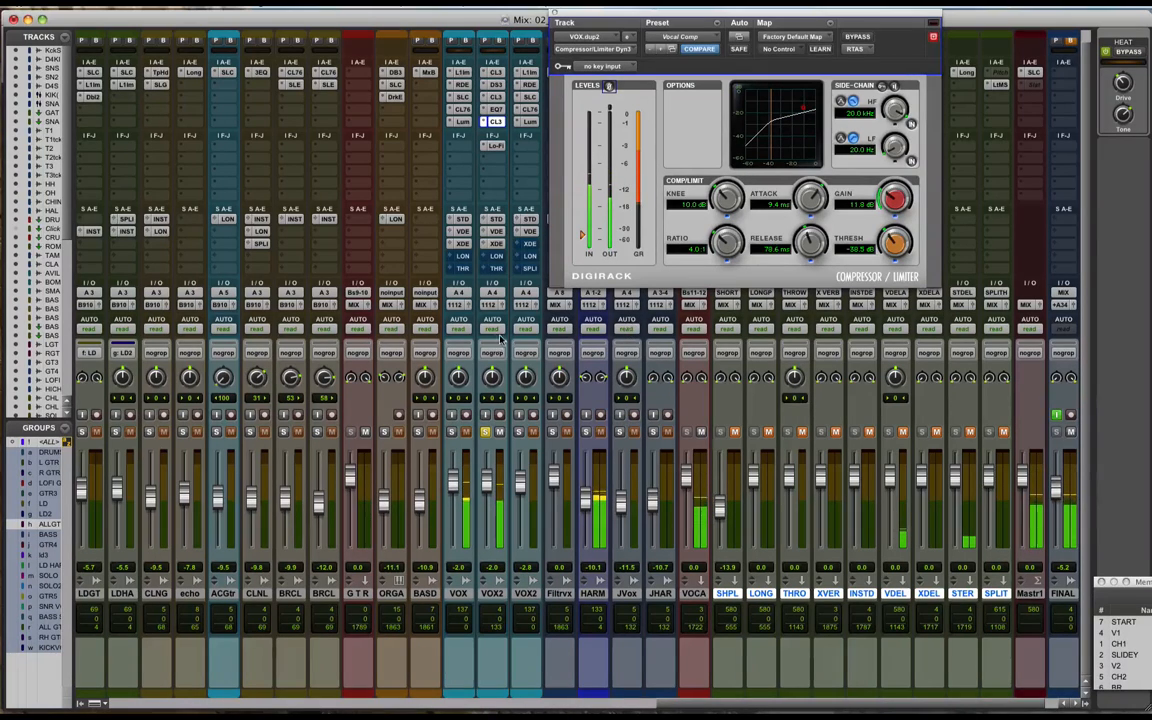
Switch solo to VOX and back to VOX.dup2 to compare the vocals with the new attack.
left_click(451, 432)
left_click(484, 432)
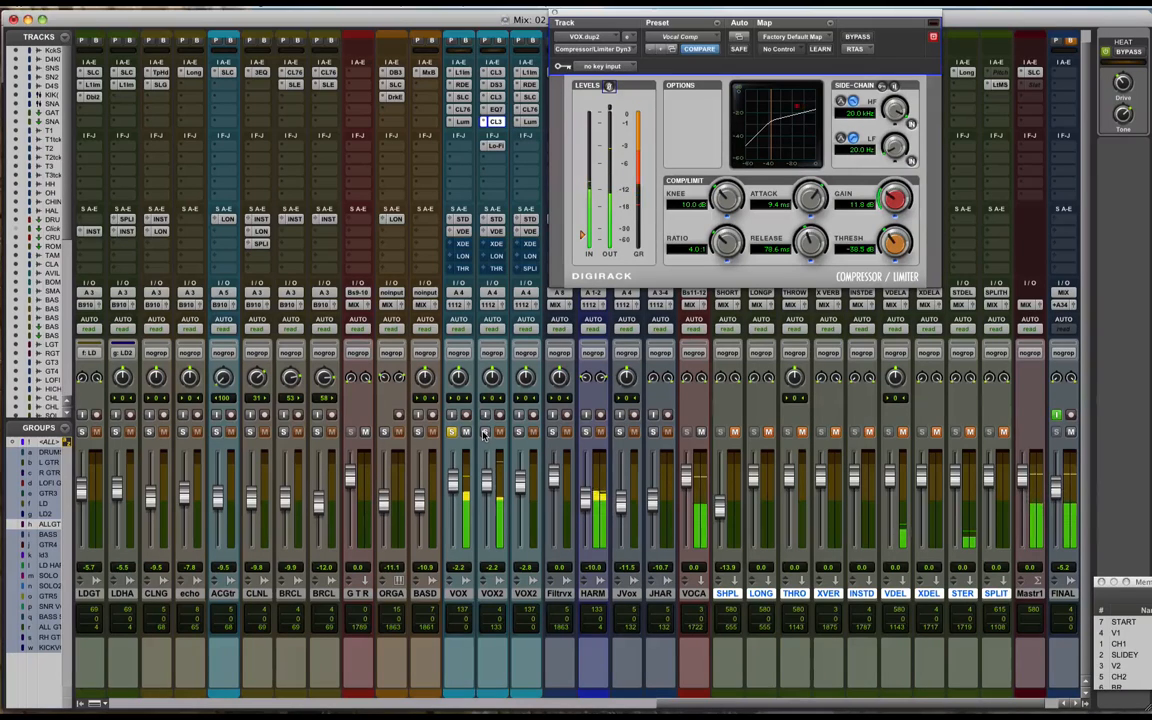
left_click(484, 432)
left_click(451, 432)
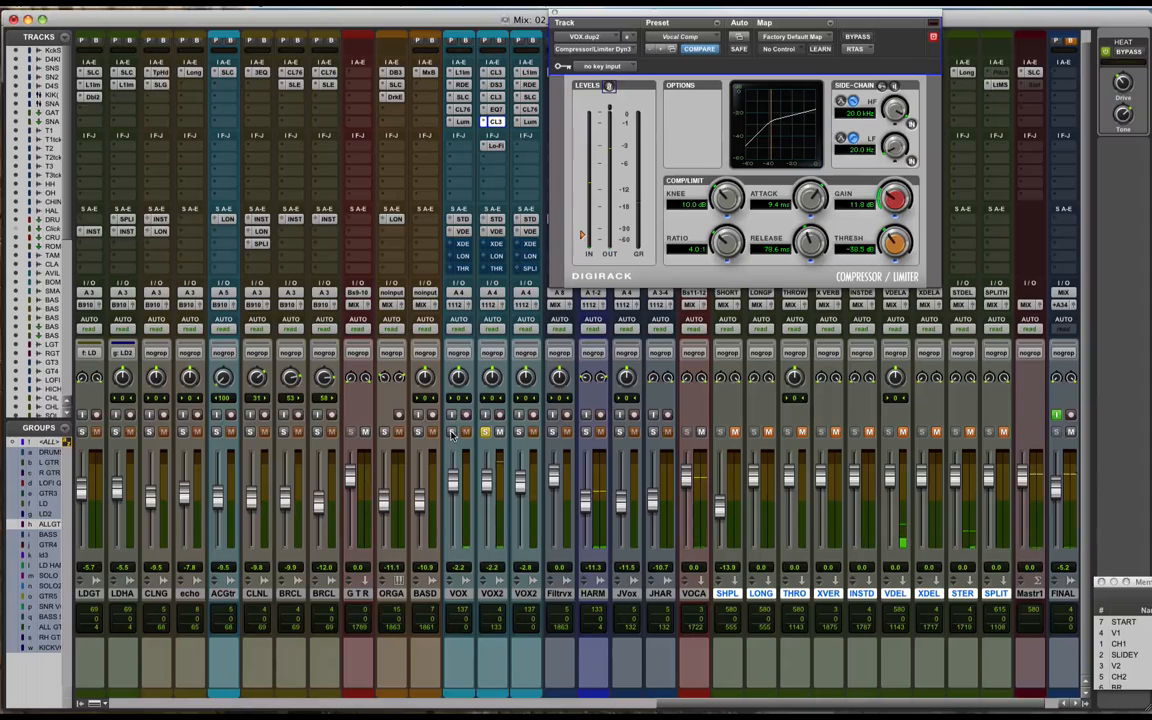
Lower the VOX.dup2 EQ gains to 7.9 dB for HF, 5.0 dB for HMF and 5.4 dB for MF.
left_click(495, 86)
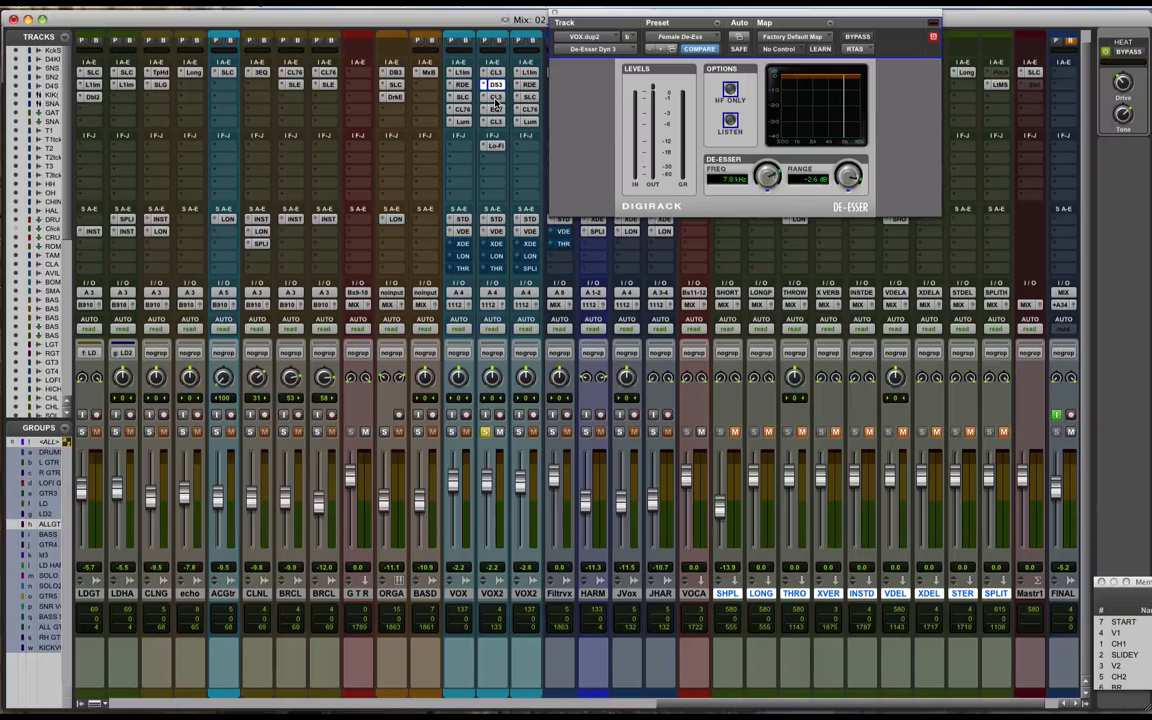
left_click(495, 109)
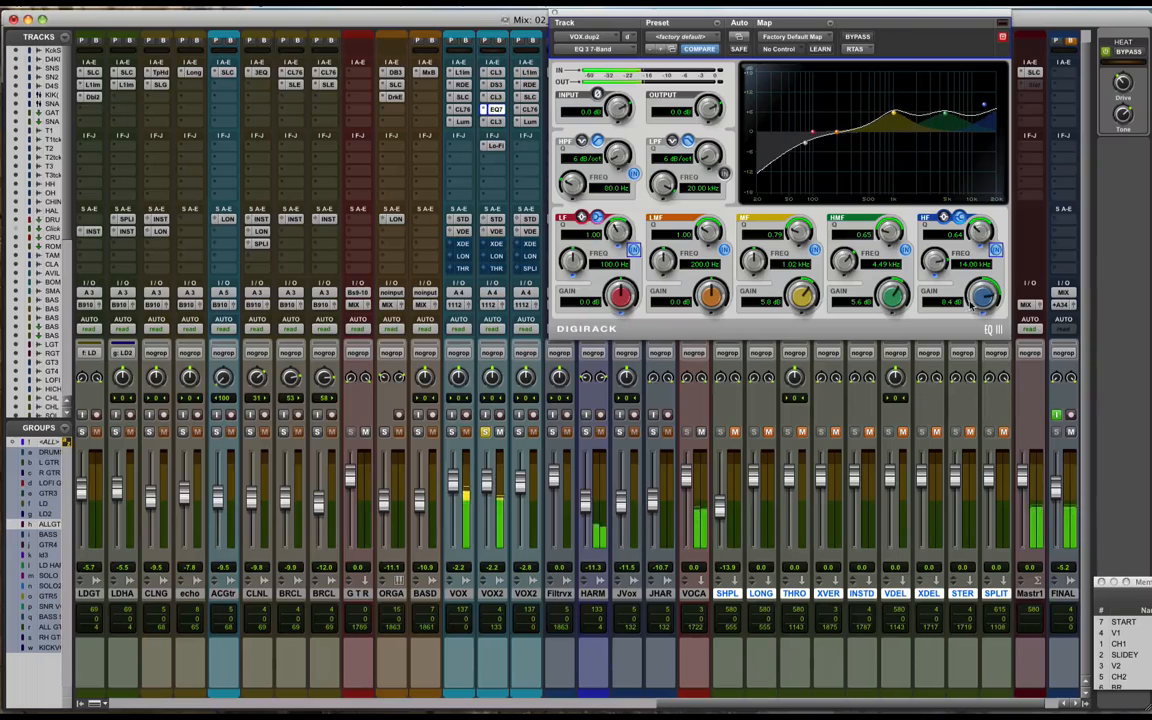
left_click_drag(975, 305, 886, 314)
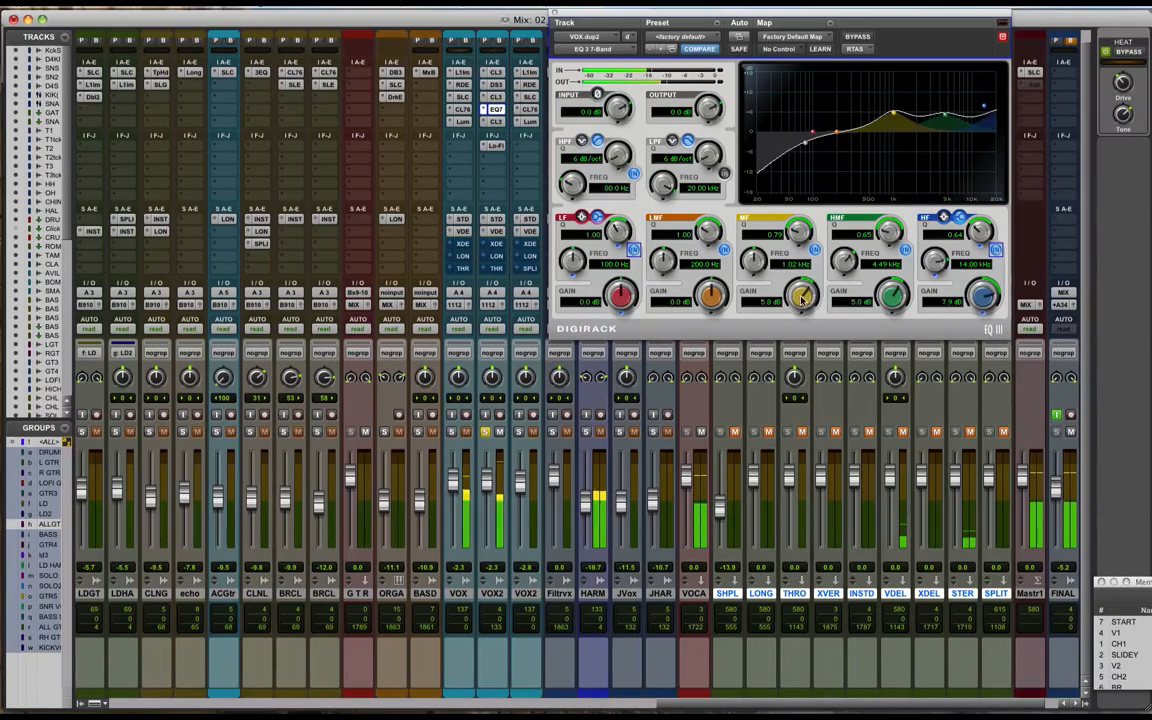
left_click_drag(802, 294, 803, 300)
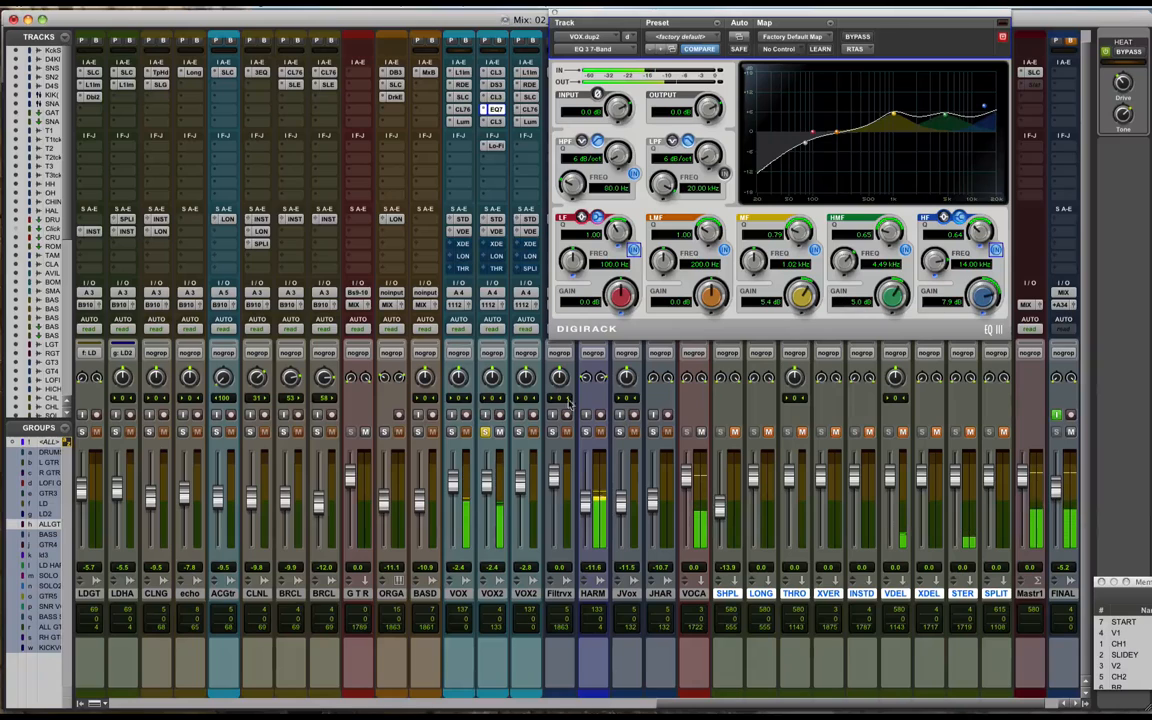
Alternate solo between VOX and VOX.dup2, trimming the duplicate's EQ gains to 7.5 dB for HF and 4.9 dB for HMF.
left_click(453, 433)
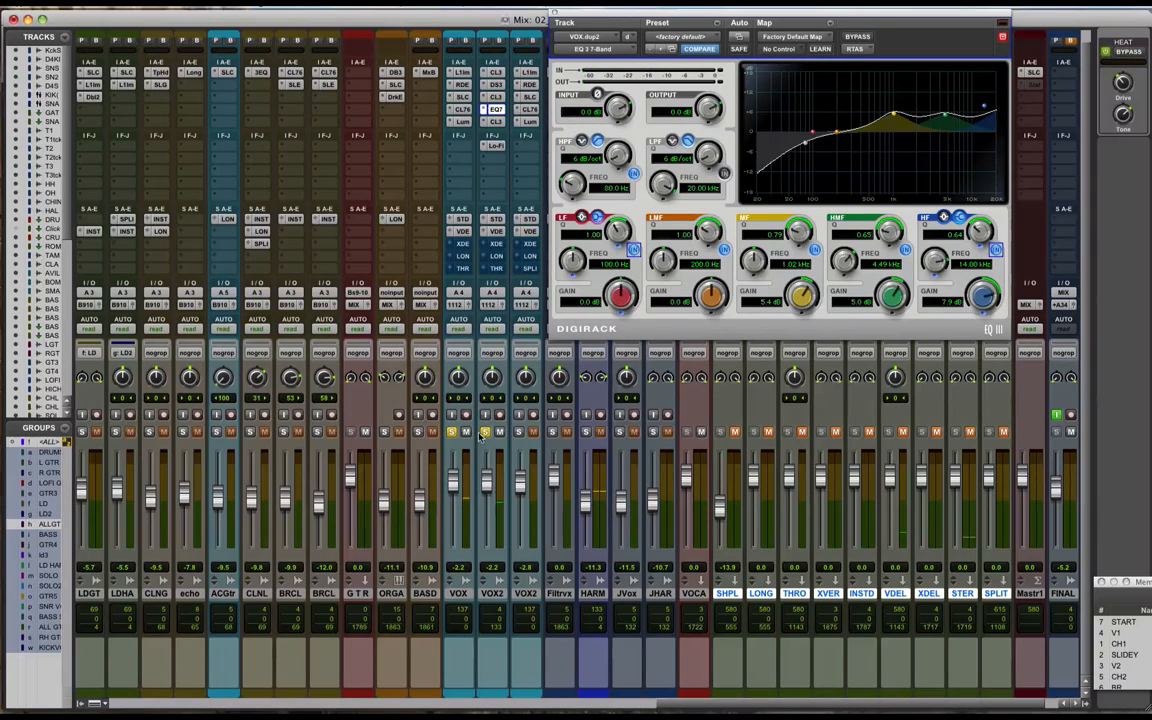
left_click(486, 433)
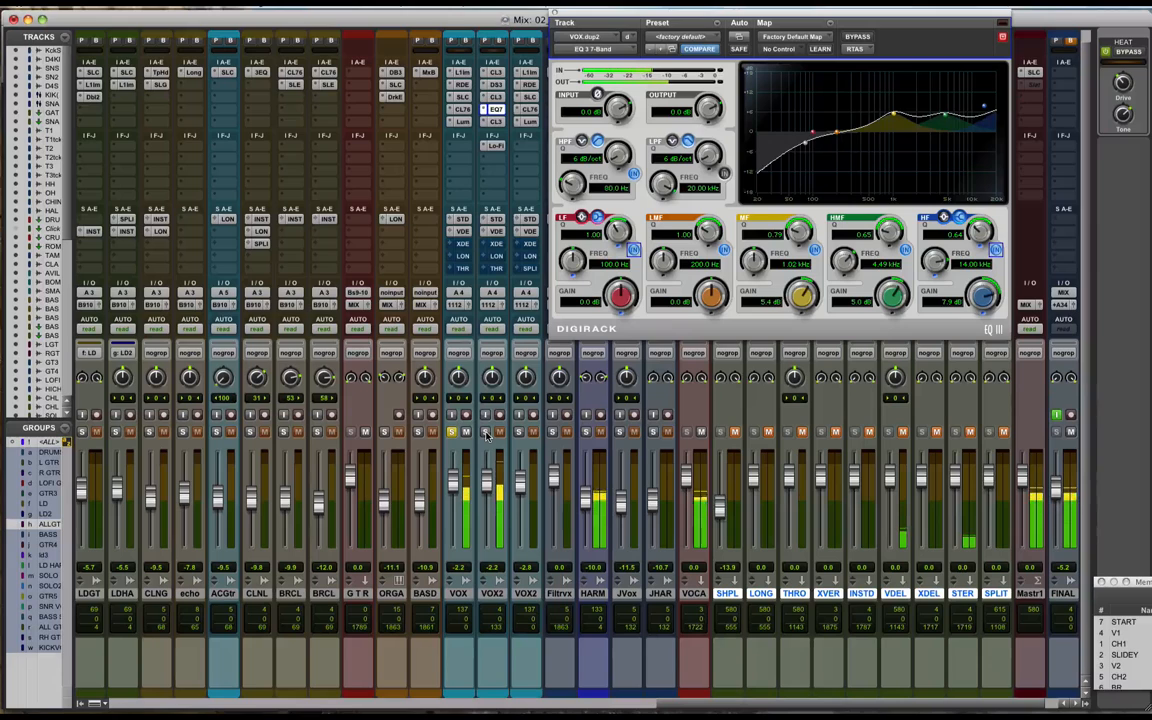
left_click(486, 433)
left_click(452, 433)
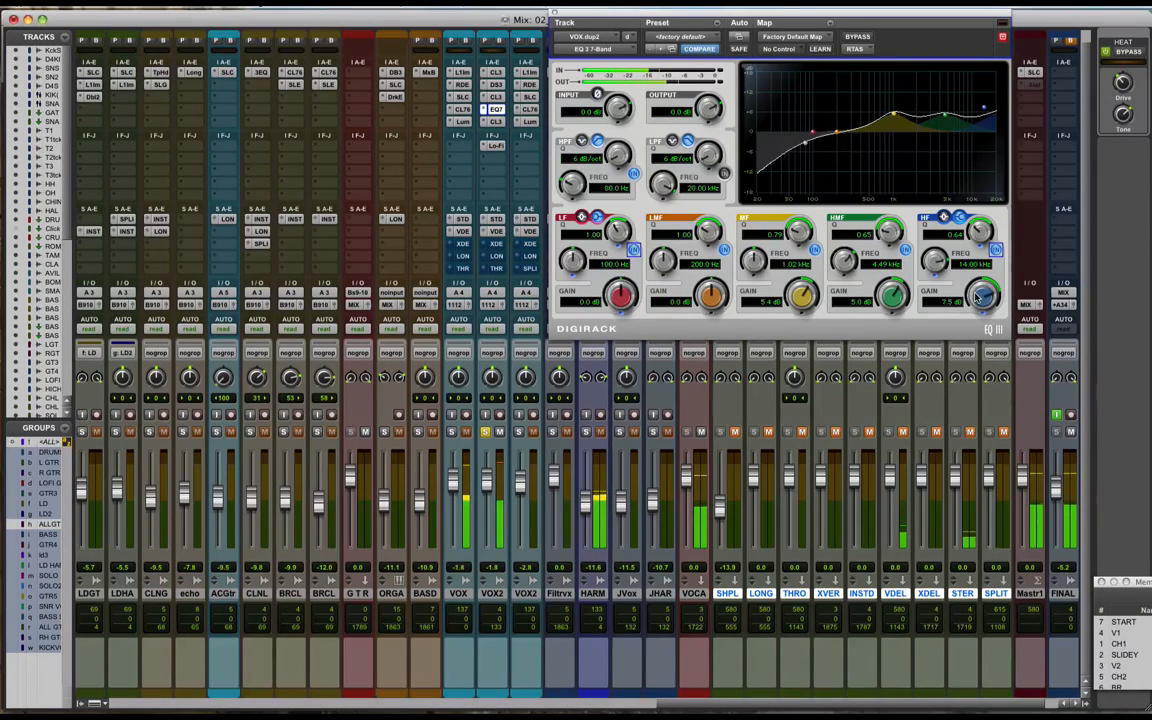
left_click(451, 431)
left_click(486, 431)
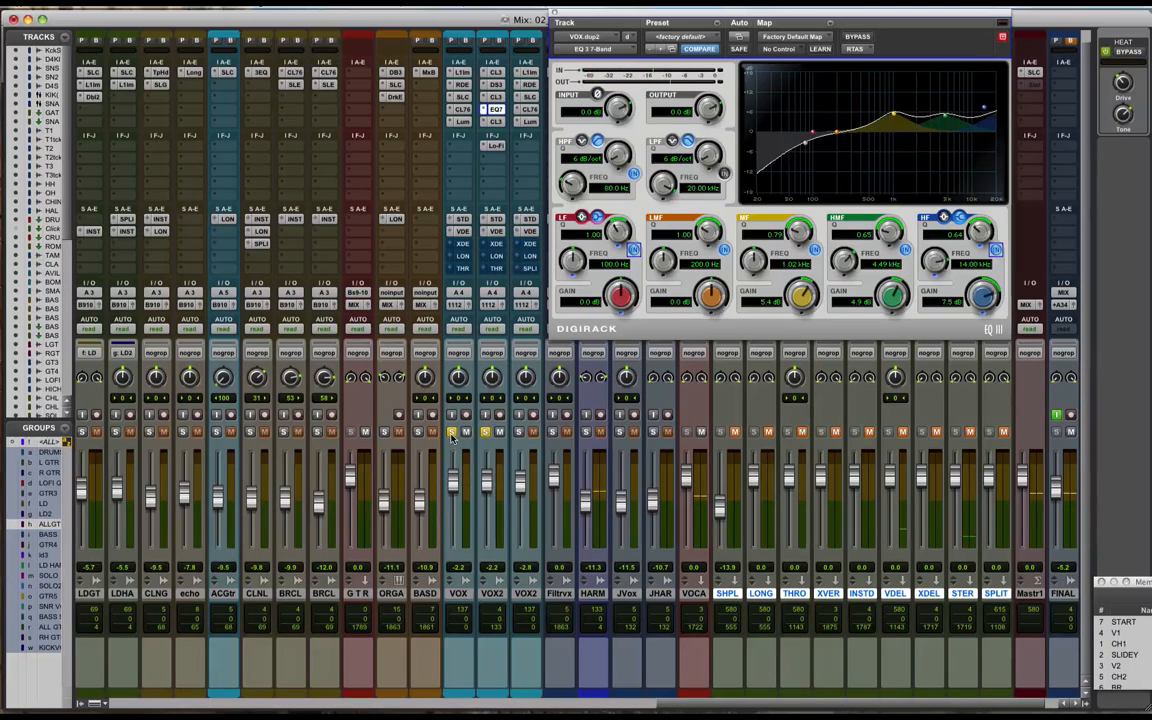
Clear all solos, close the EQ, unmute the effect return tracks and mute only VOX.dup2.
left_click(451, 434, "alt")
left_click(555, 13)
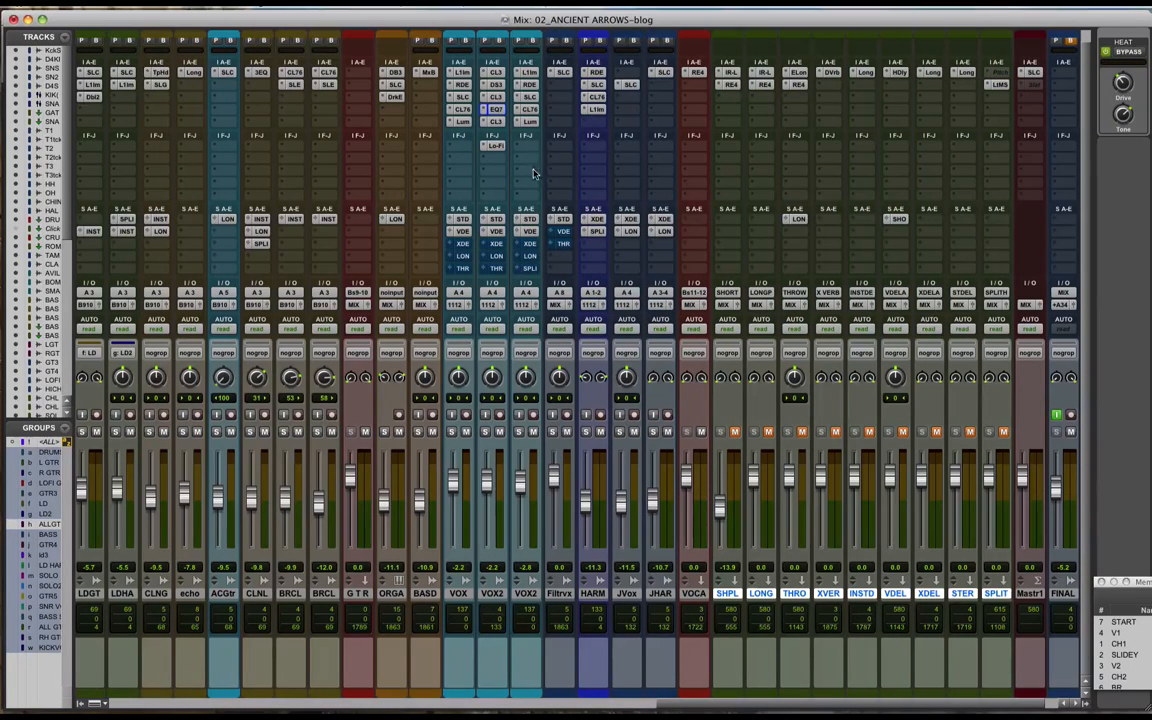
left_click(735, 433)
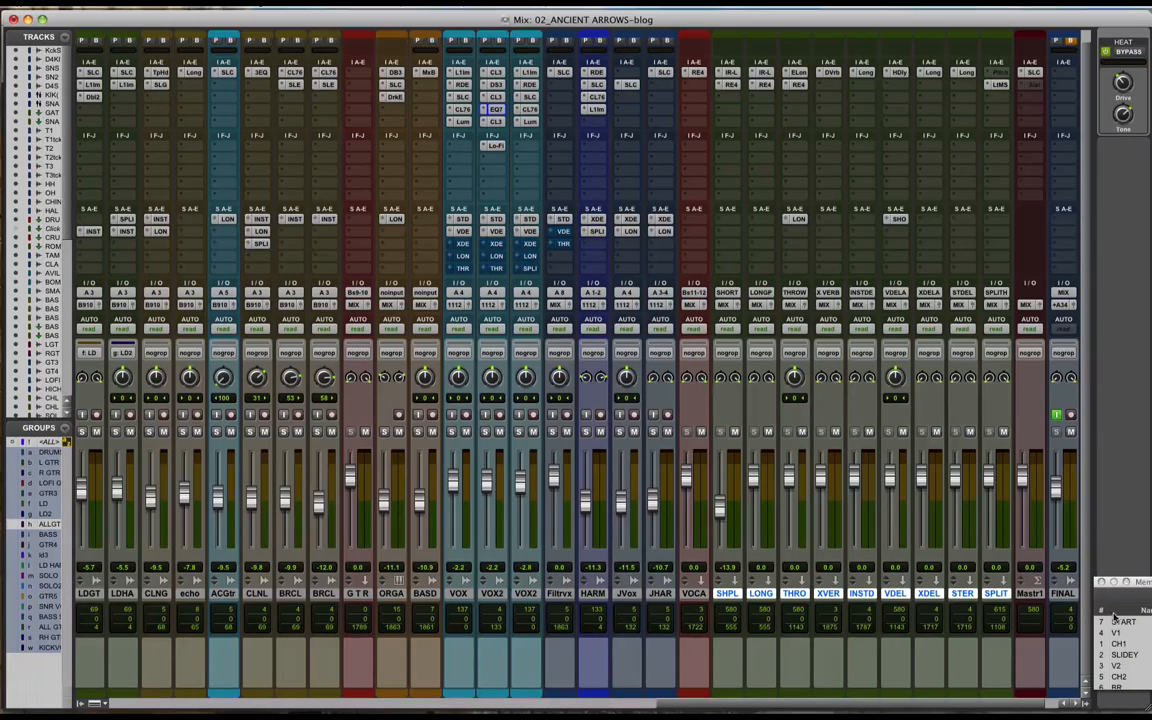
left_click(498, 433)
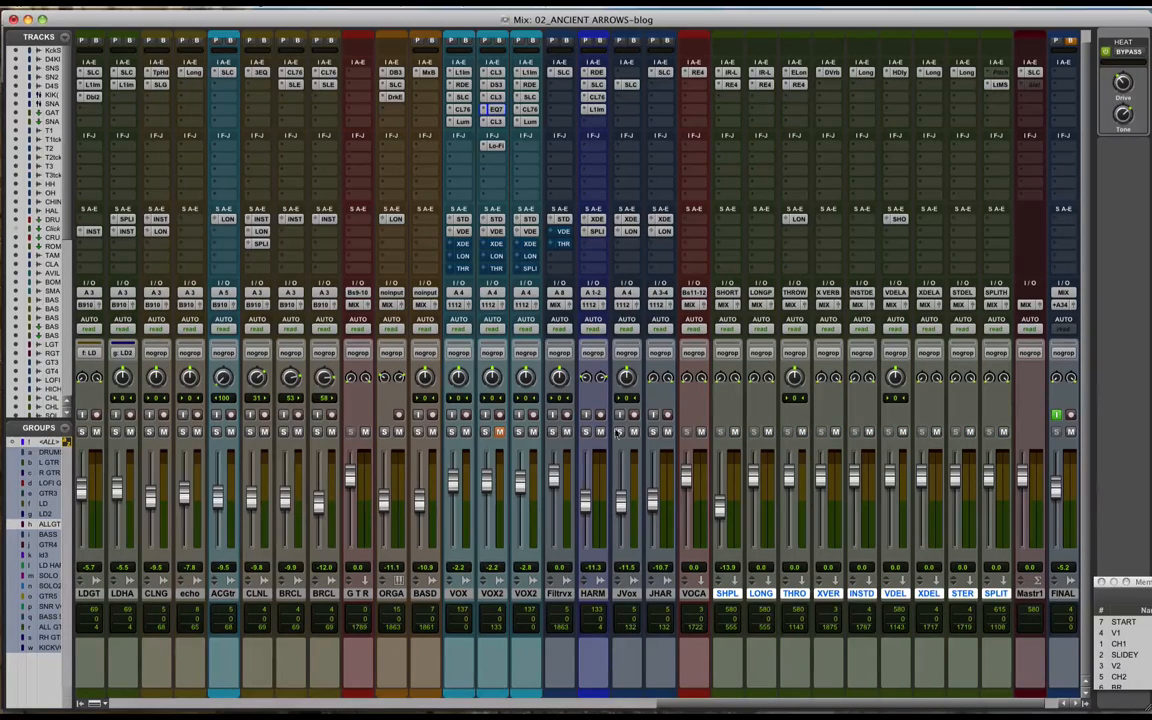
Play the mix from the CH1 marker, swap the mute from VOX.dup2 to VOX to compare them, and unmute VOX.
left_click(1120, 643)
key("space")
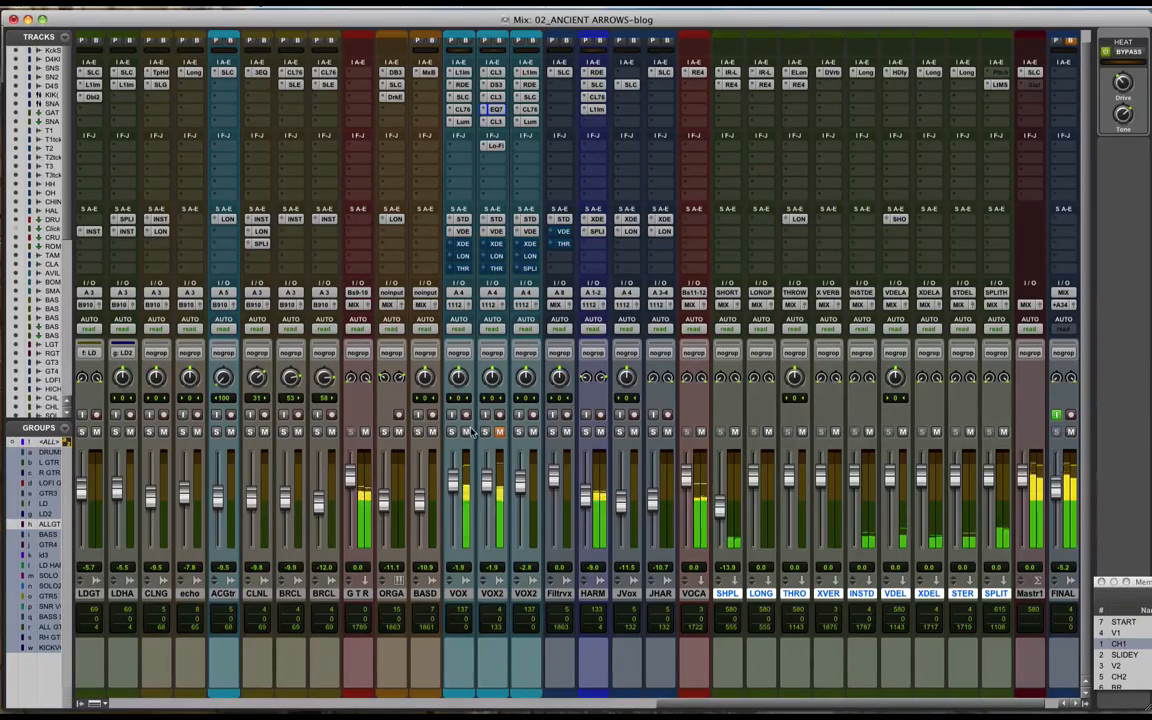
left_click(466, 431)
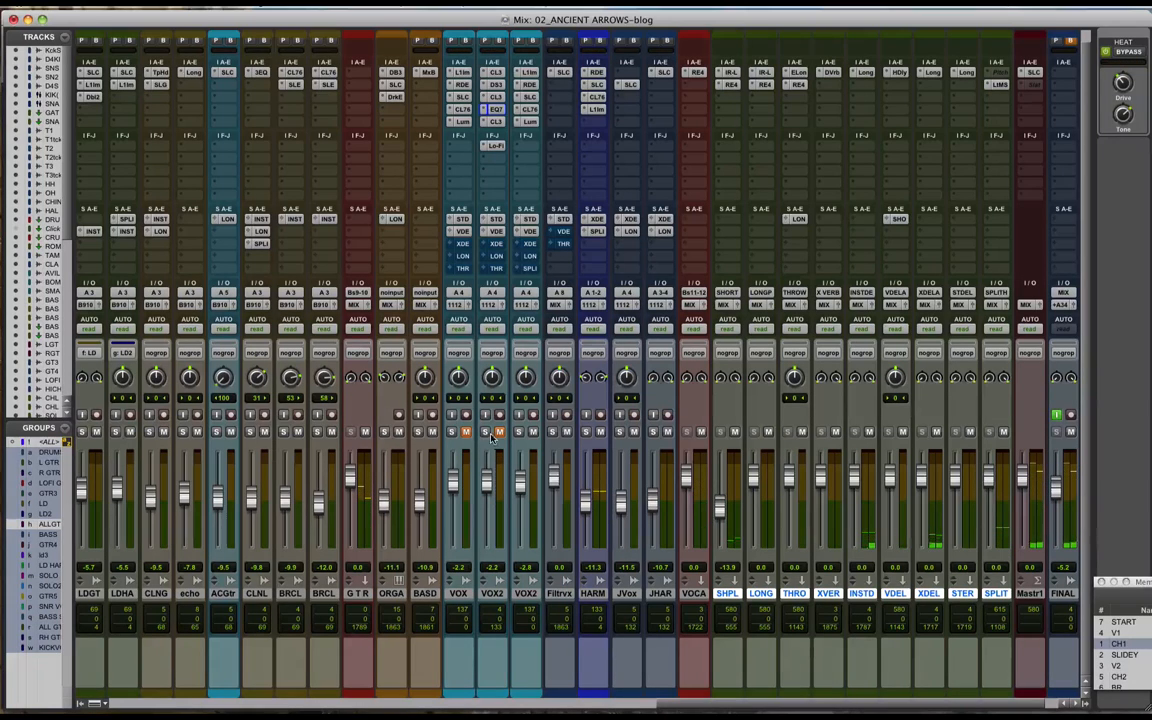
left_click(499, 432)
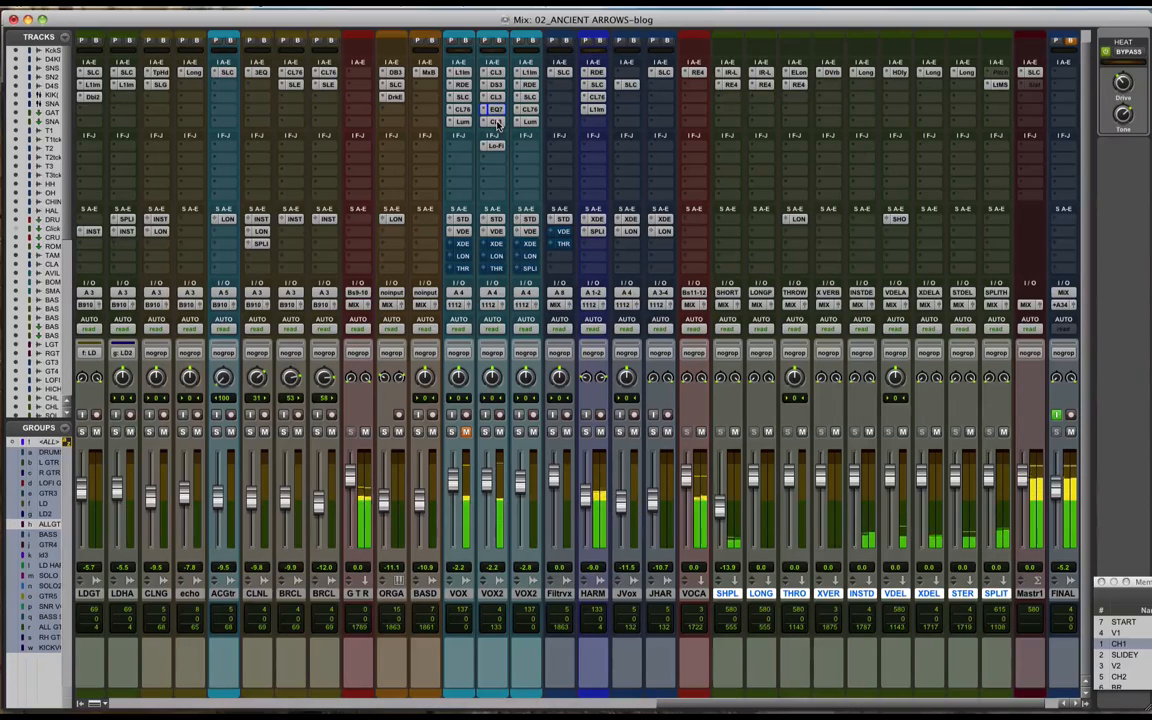
mouse_move(1047, 683)
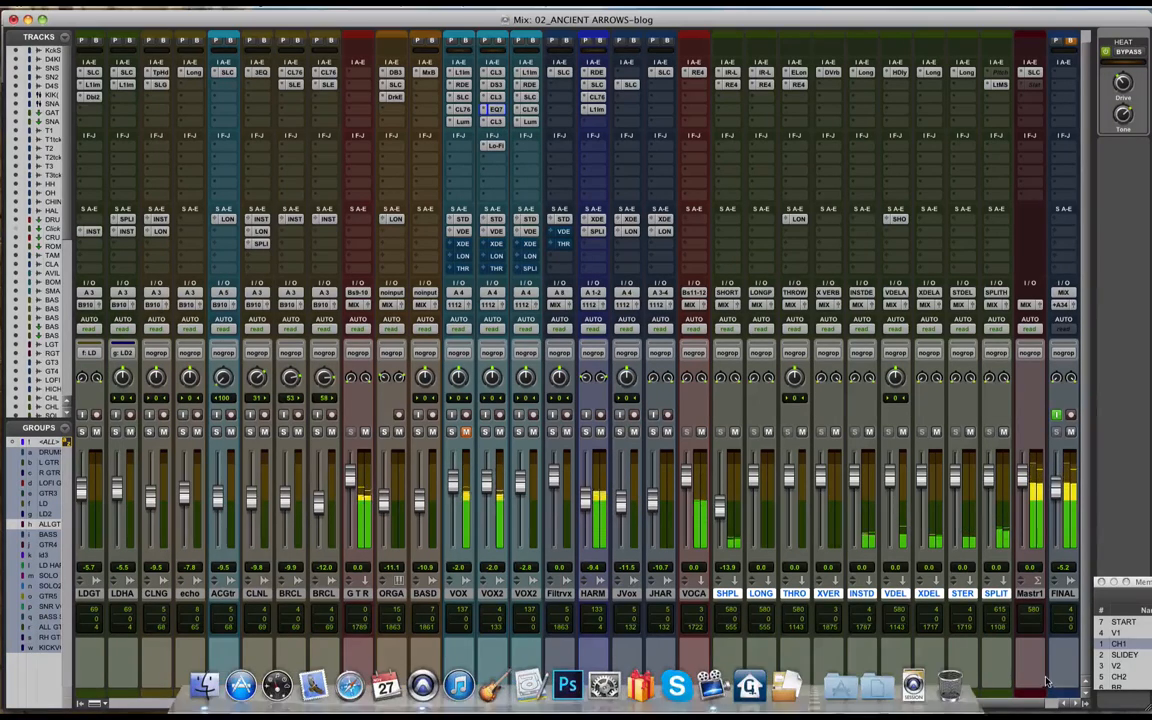
left_click(465, 431)
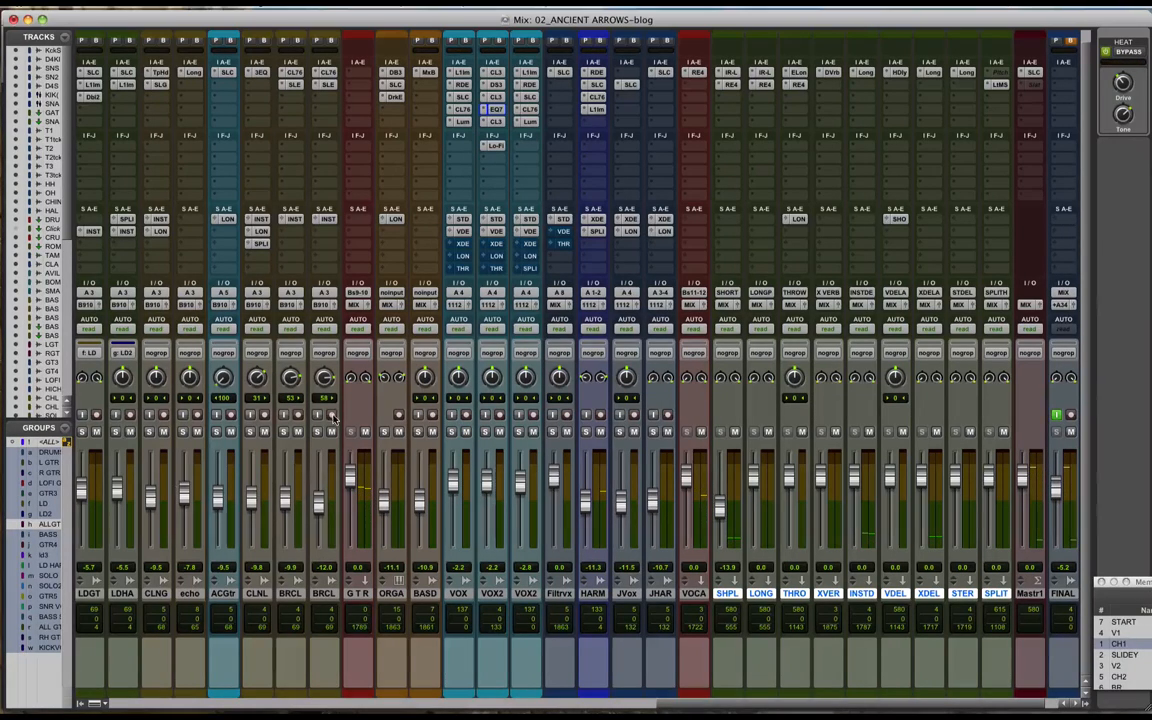
Solo VOX and VOX.dup2 in turn during the chorus to compare the two vocal chains without the band.
left_click(451, 431)
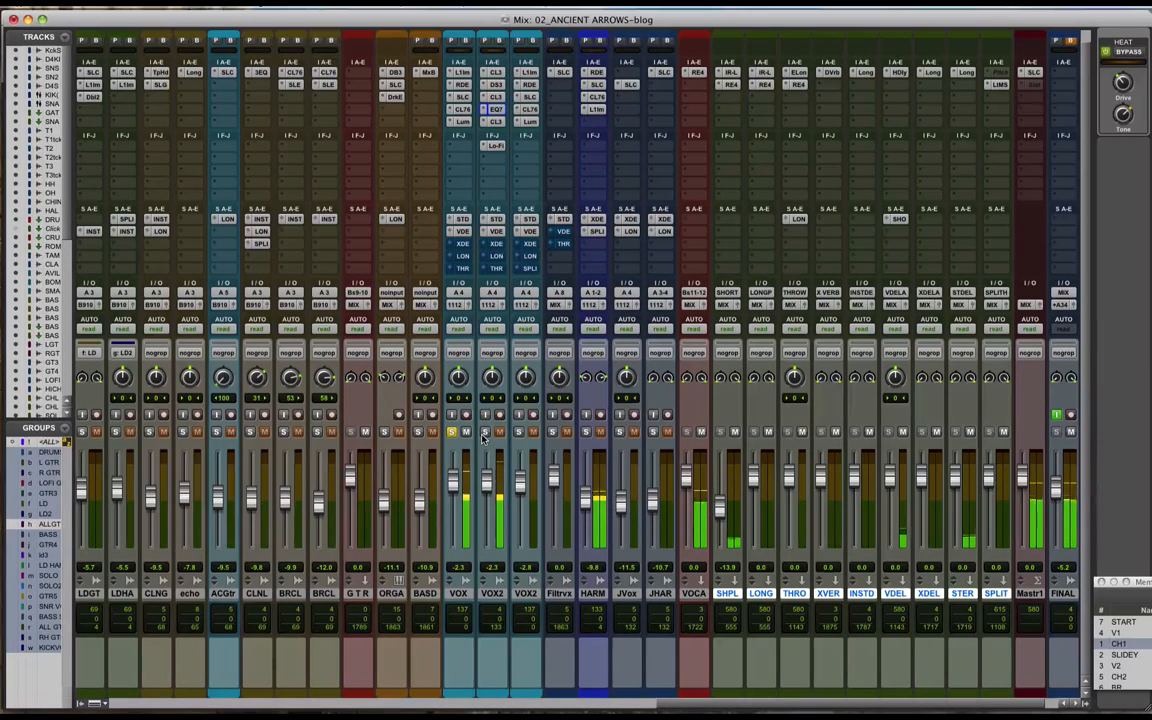
left_click(485, 431)
left_click(451, 431)
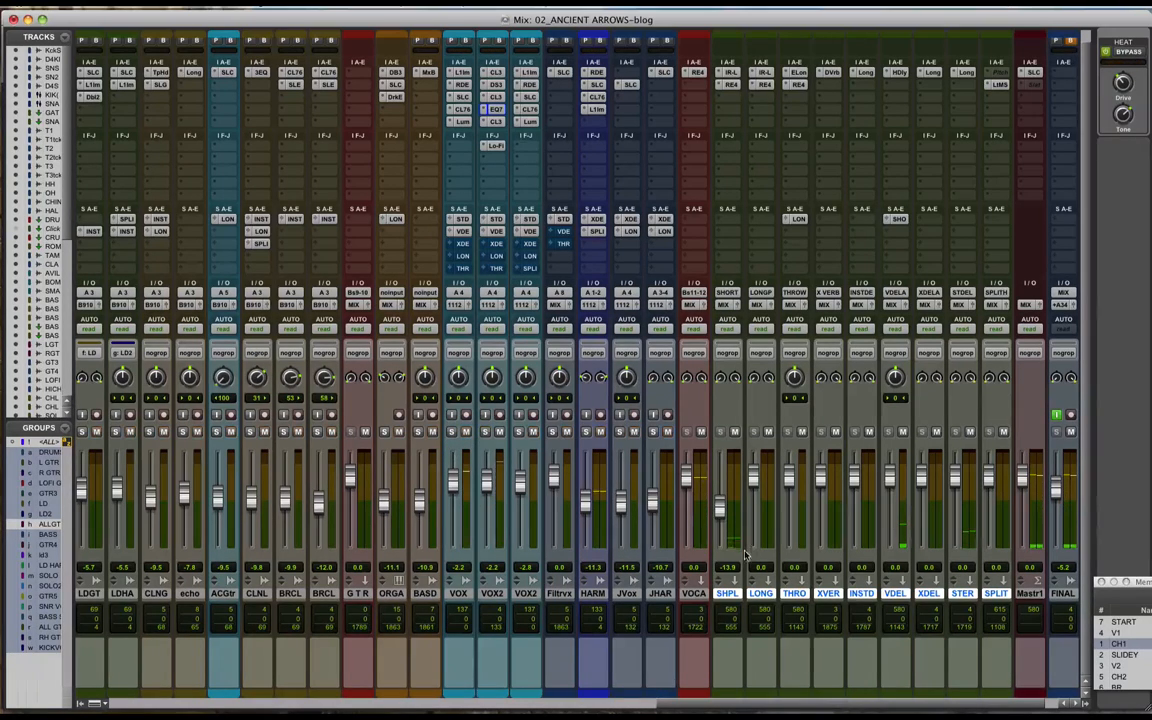
Play the mix from the V1 marker and alternate the mute between VOX.dup2 and VOX to compare the verse vocals.
left_click(1113, 635)
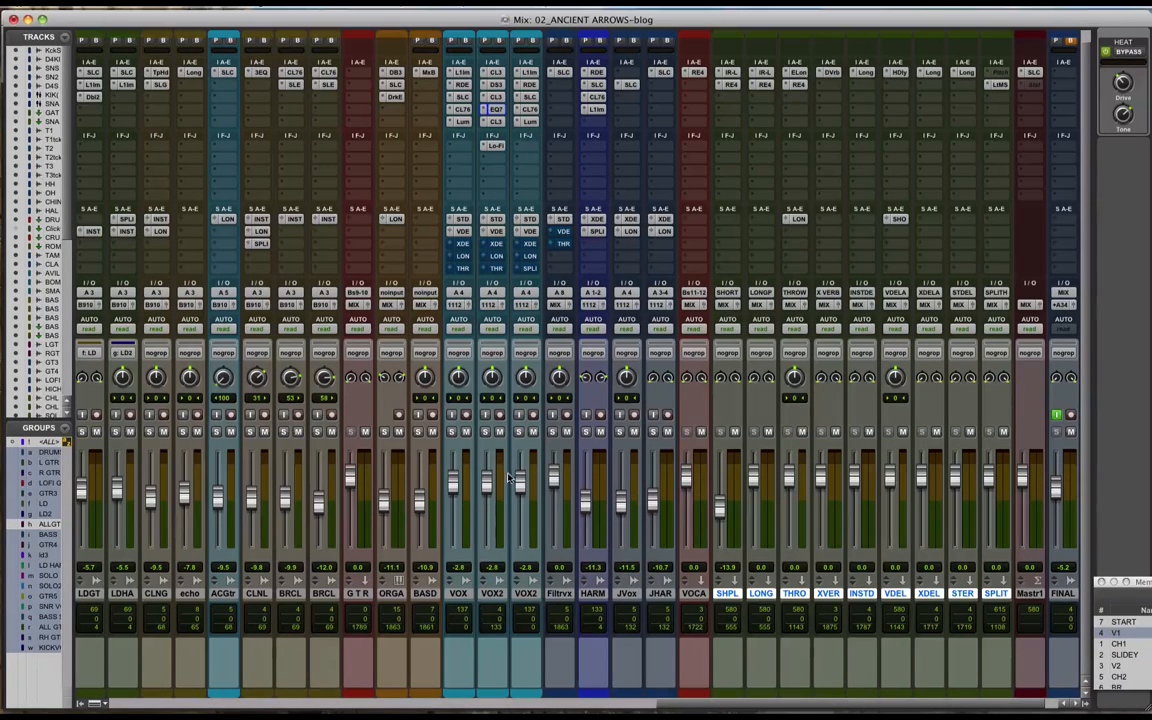
left_click(498, 432)
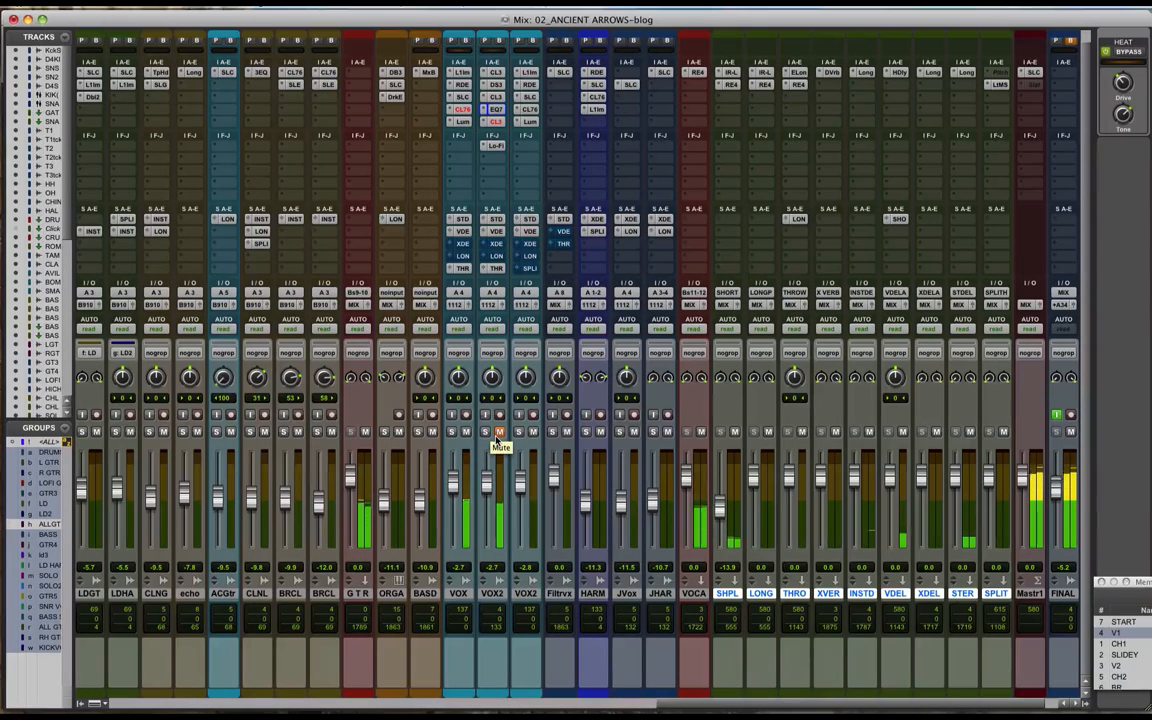
left_click(498, 432)
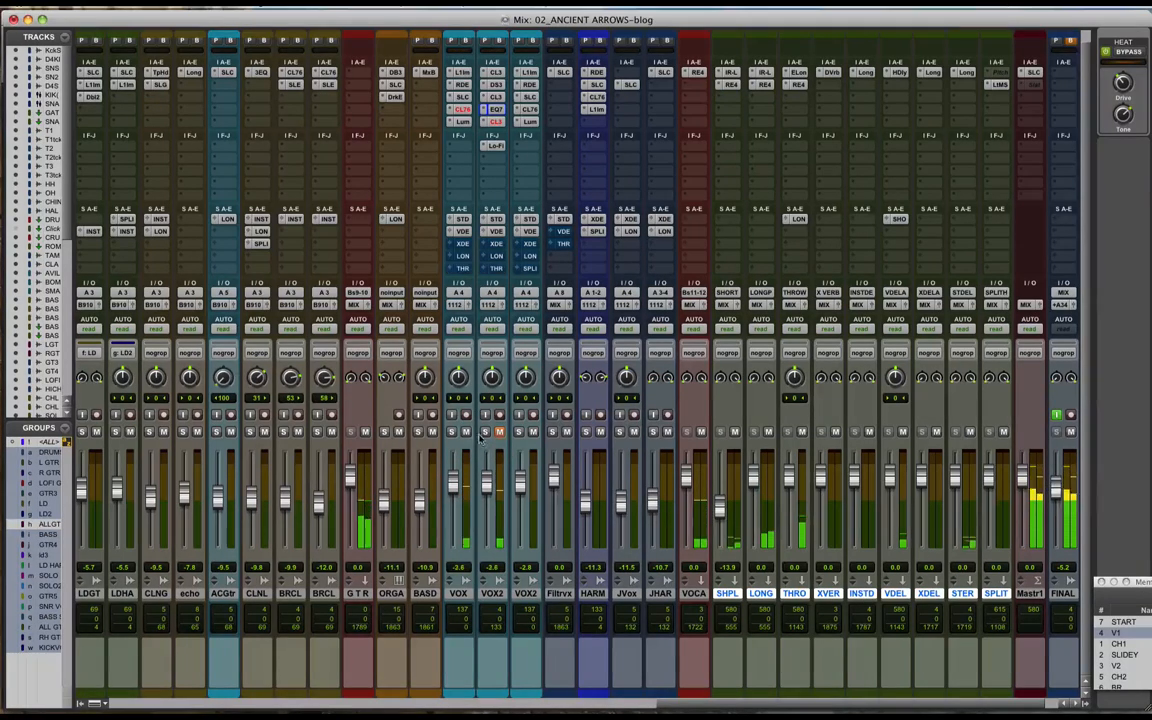
left_click(465, 432)
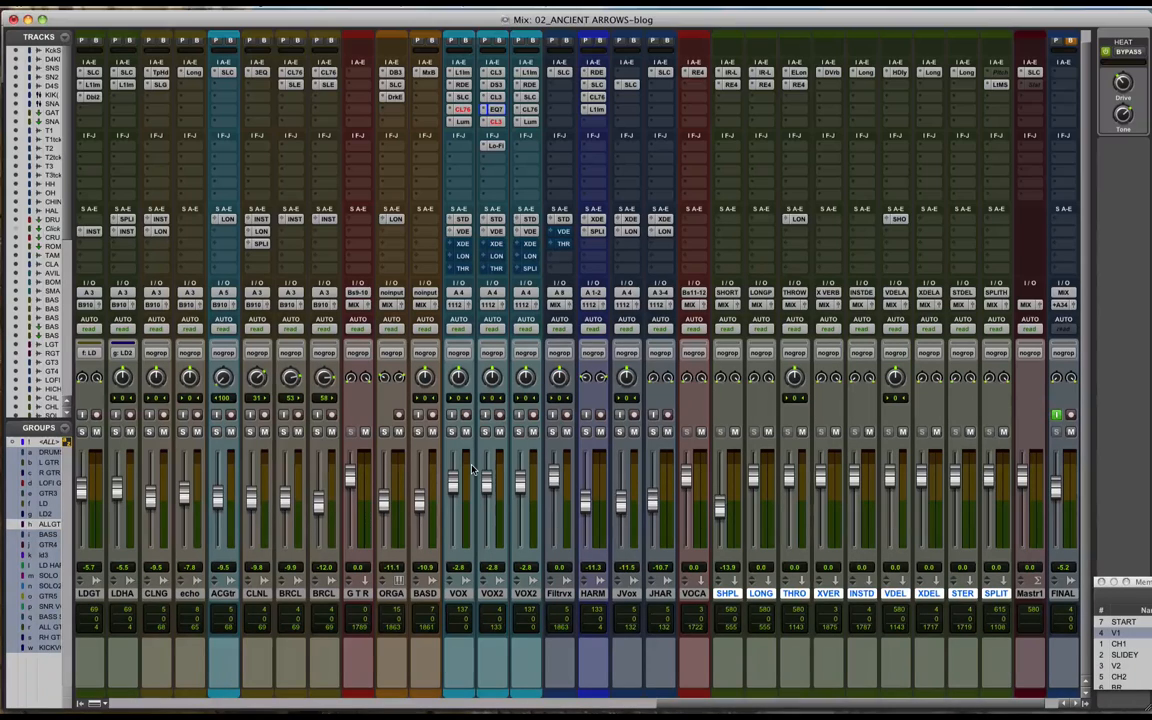
Review the SSLChannel and CLA-76 settings on the VOX track, closing the compressor after inspecting it.
left_click_drag(461, 85, 461, 97)
left_click(461, 97)
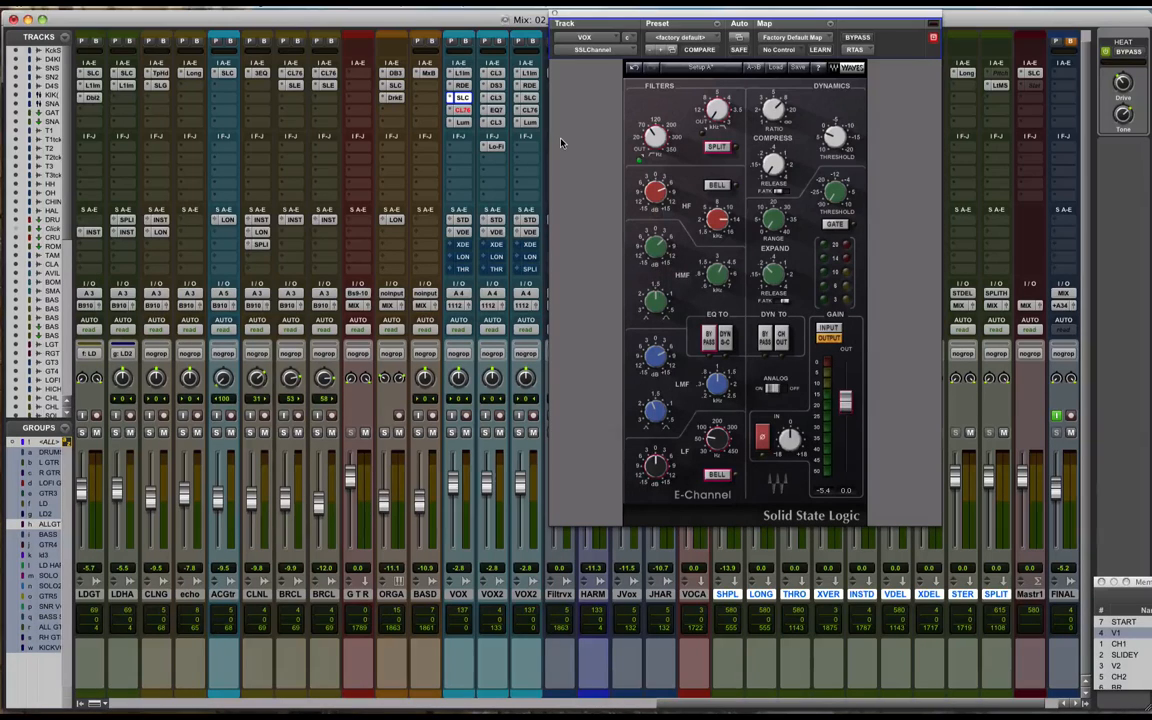
left_click(462, 109)
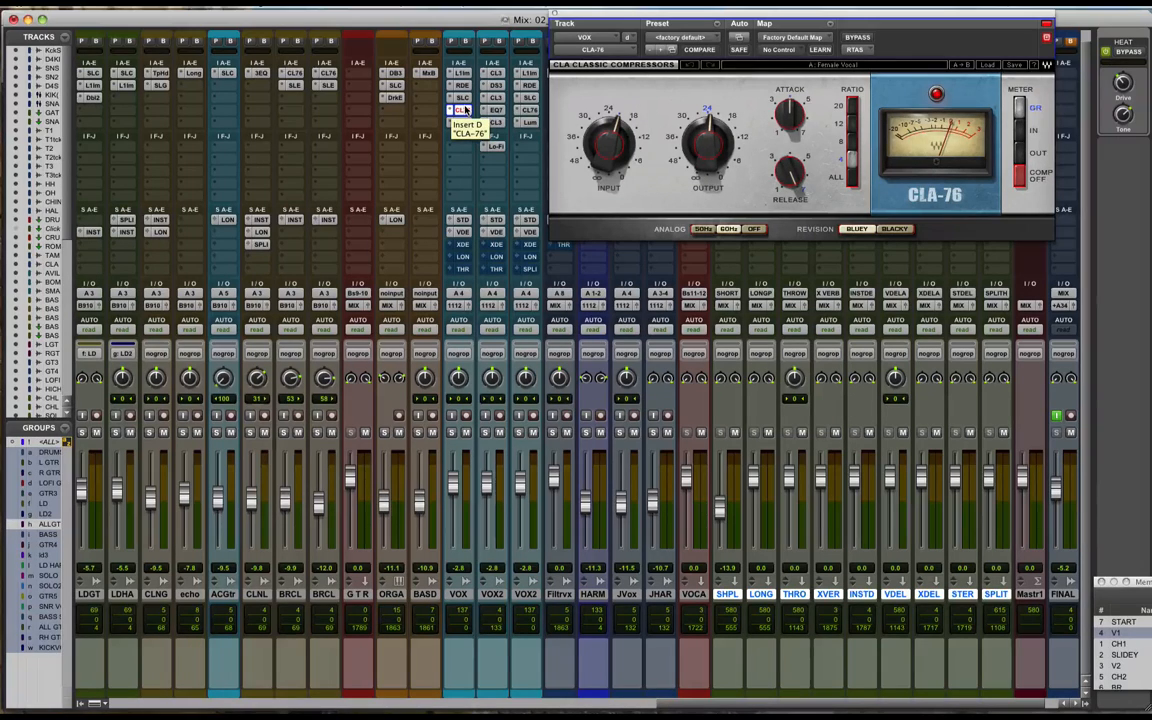
left_click(464, 110)
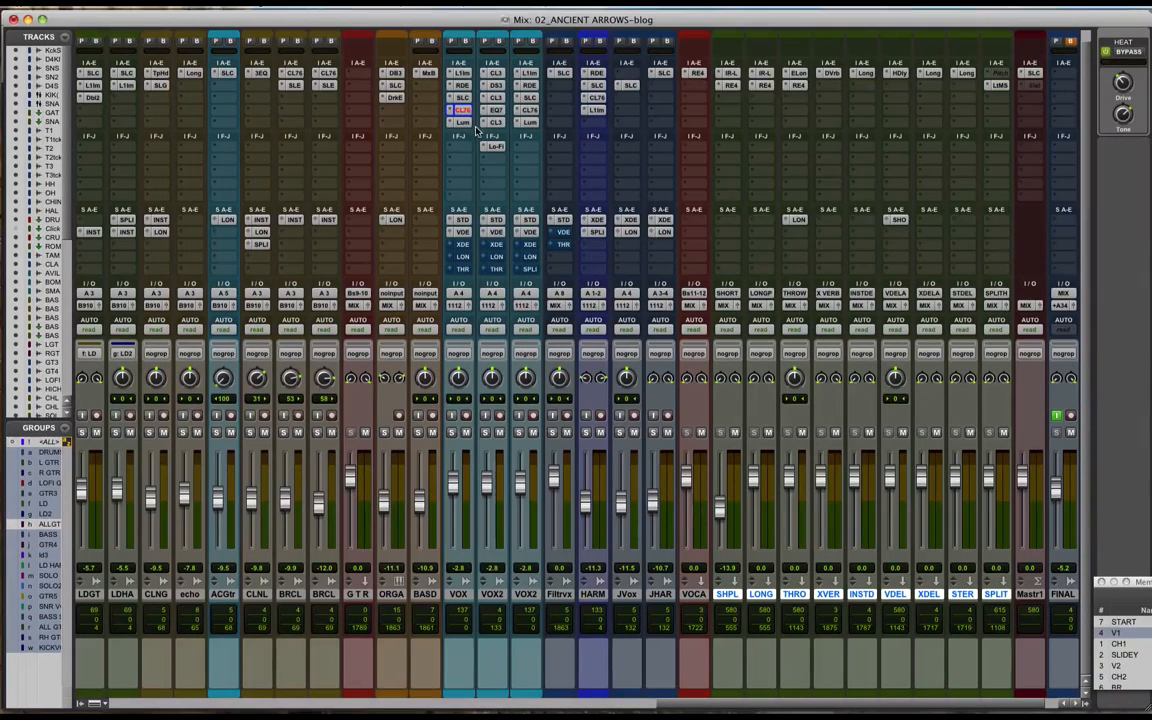